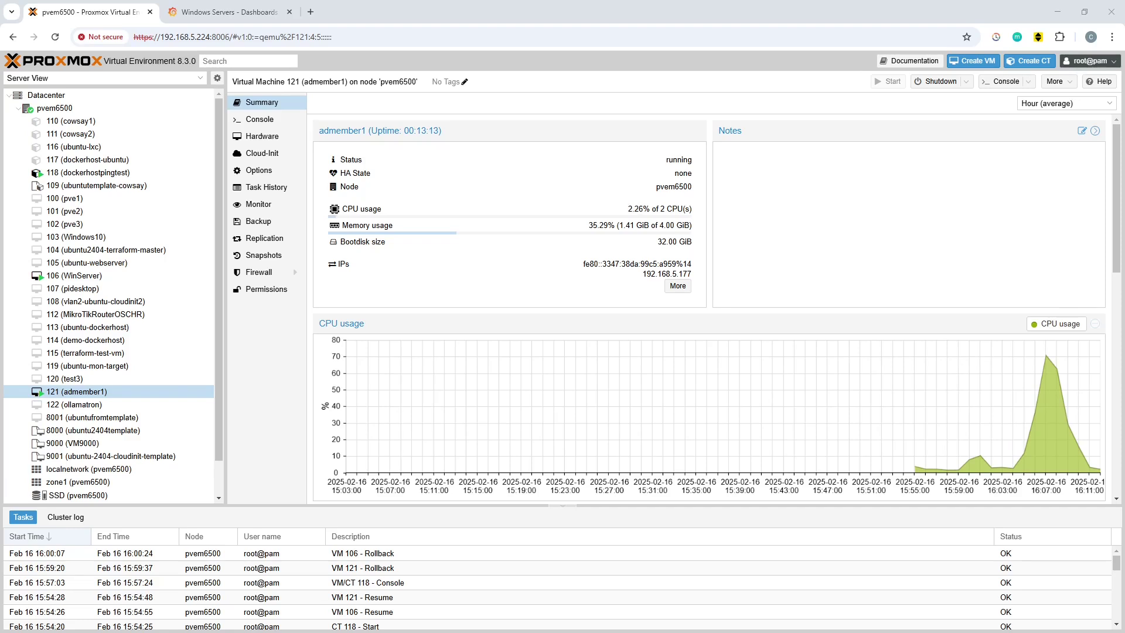
Switch to the Windows Servers dashboard in Grafana, view the Network Bytes Received panel's query, and return to the dashboard
left_click(228, 12)
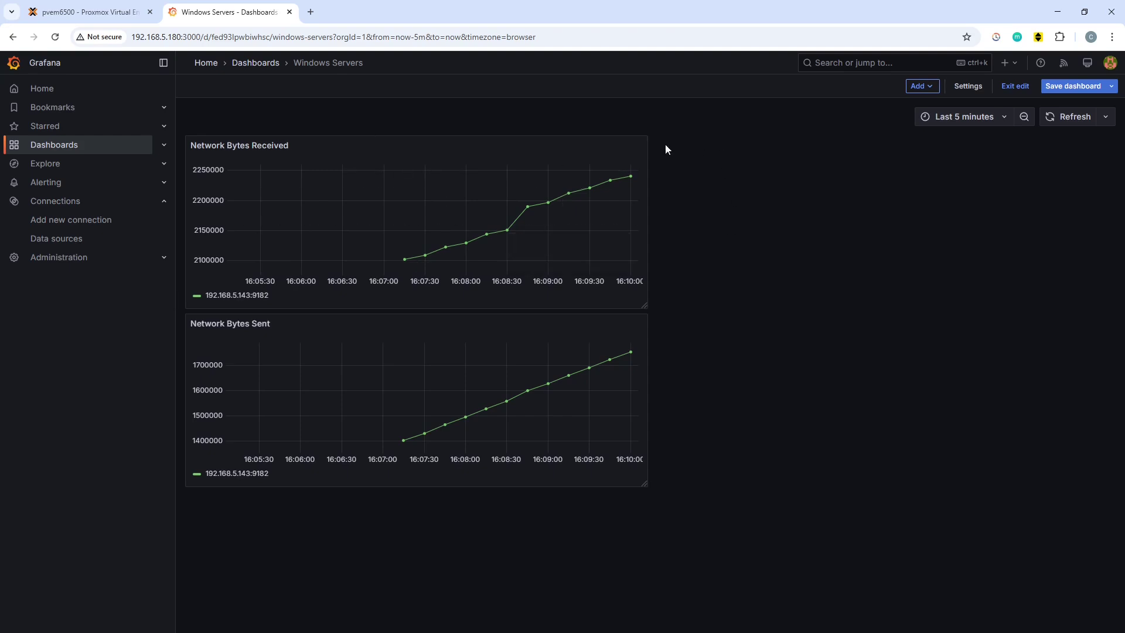
left_click(638, 147)
left_click(570, 194)
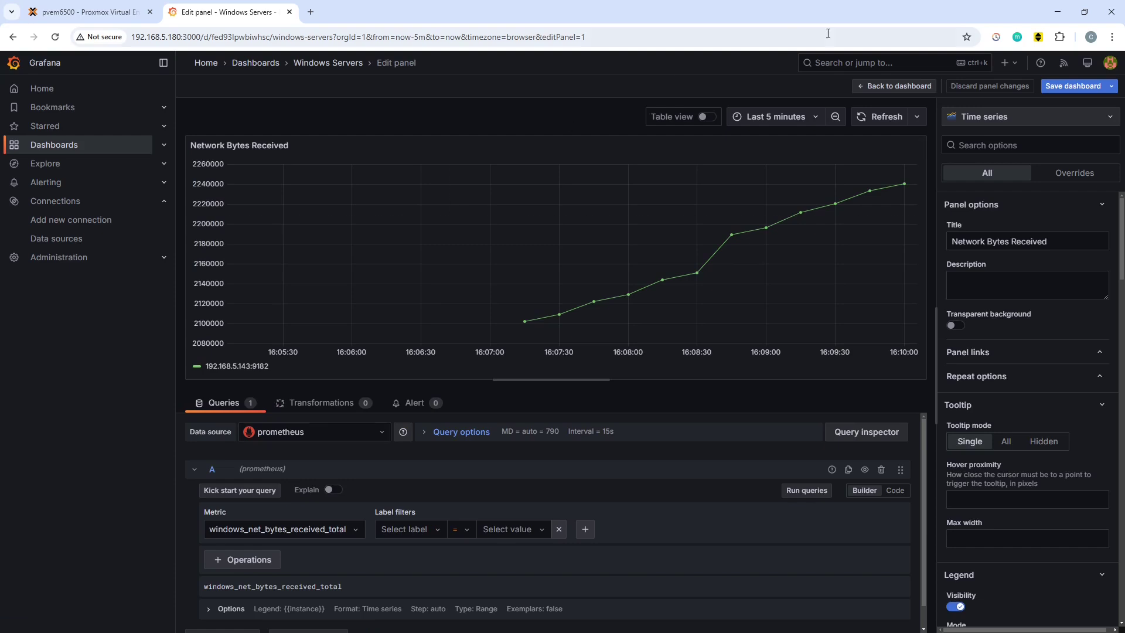
left_click(896, 85)
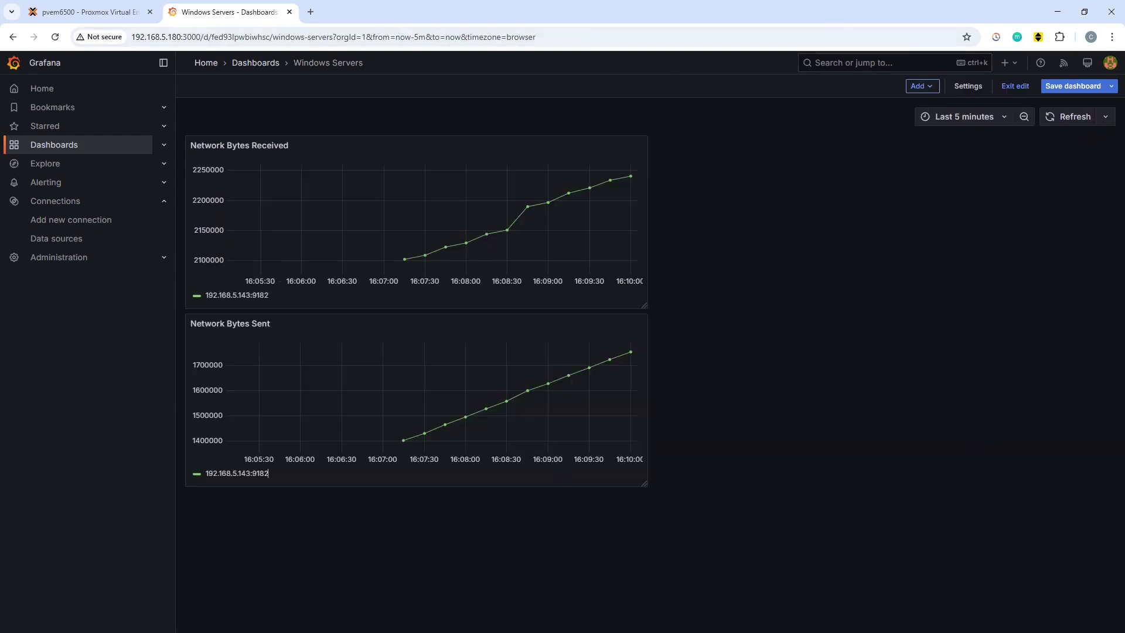
Switch to the Ubuntu terminal and open prometheus.yml in nano to view the scrape configuration
key("alt+Tab")
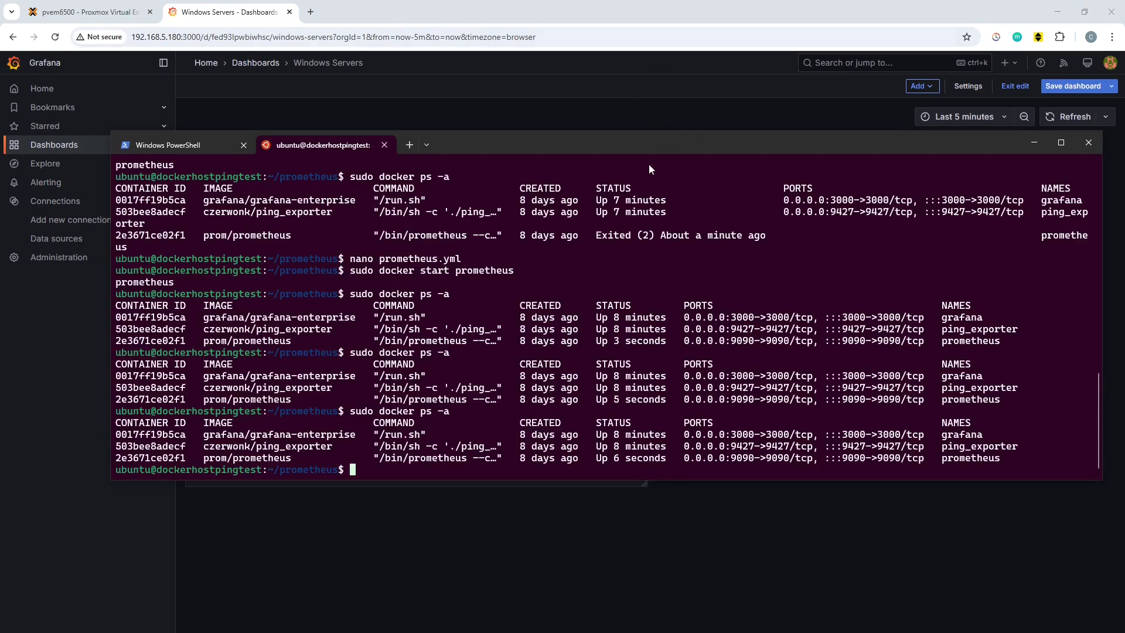
key("Up")
key("Up")
key("Up")
key("Return")
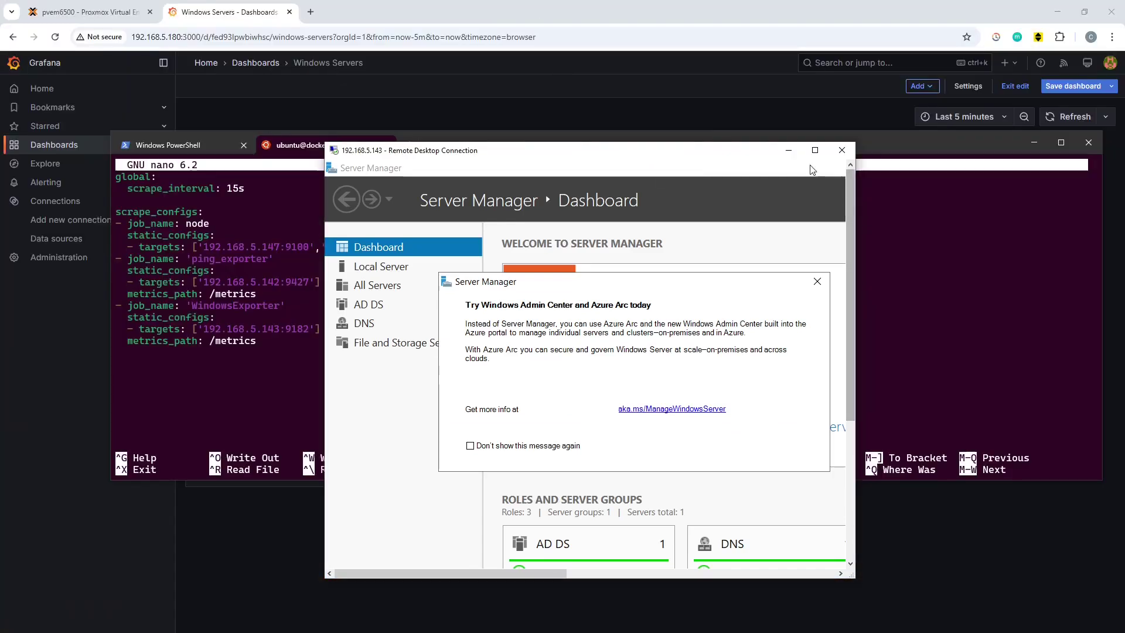
Maximize the 192.168.5.143 remote session and dismiss the Server Manager notices on both the 192.168.5.143 and 192.168.5.177 servers
left_click(815, 150)
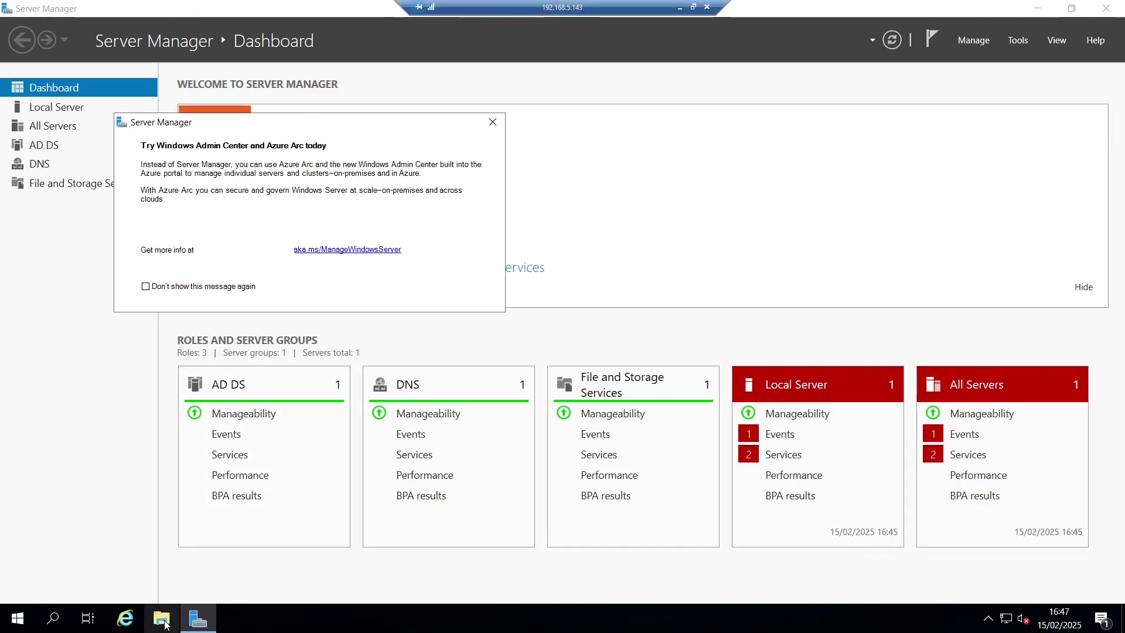
left_click(493, 123)
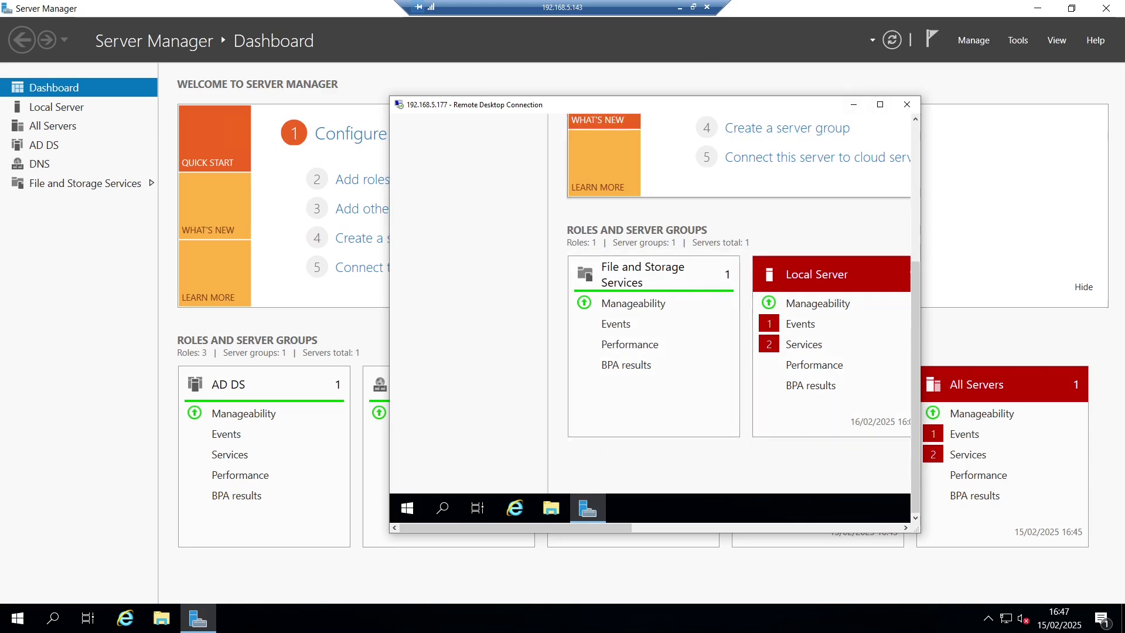
scroll(913, 296, "up", 1)
left_click_drag(919, 300, 916, 144)
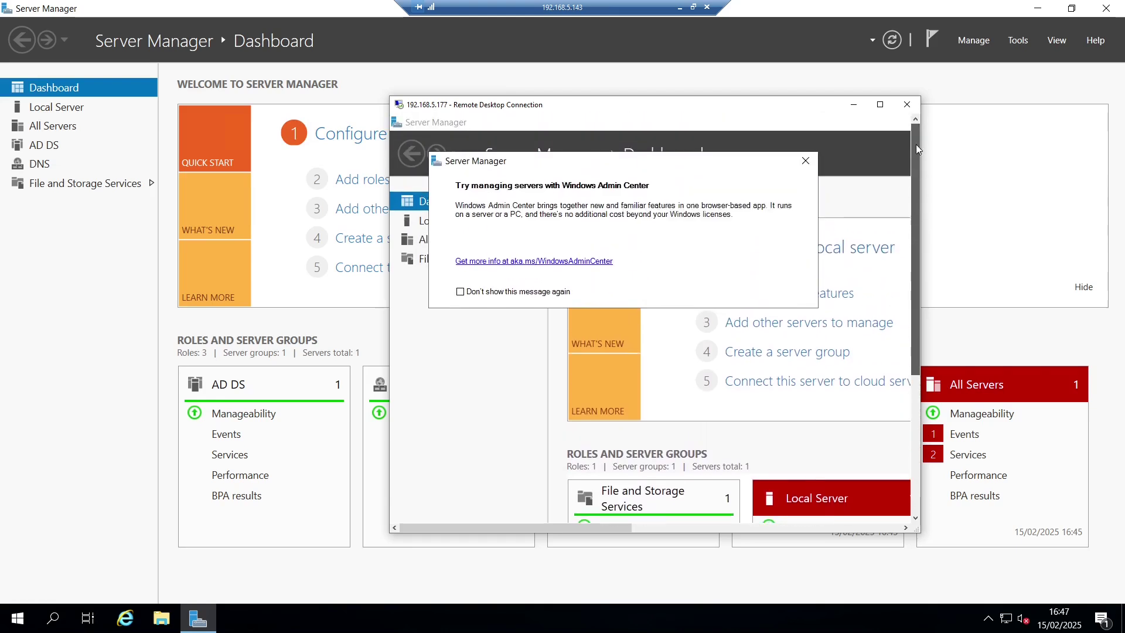
left_click(805, 164)
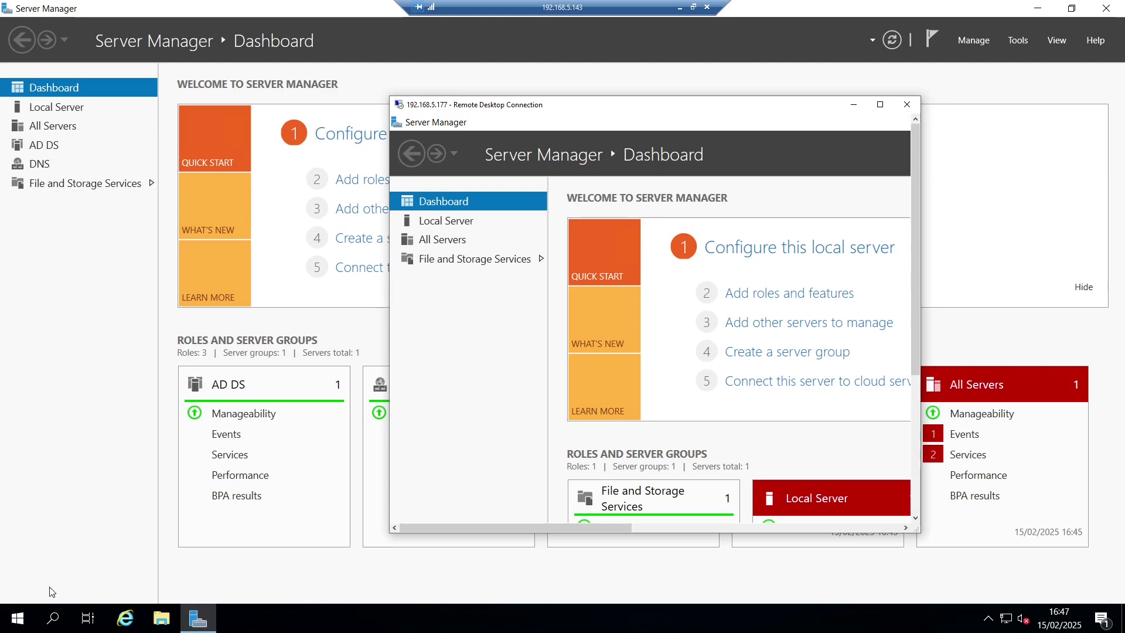
Open the Services console from the Windows Administrative Tools on the 192.168.5.143 server
left_click(107, 418)
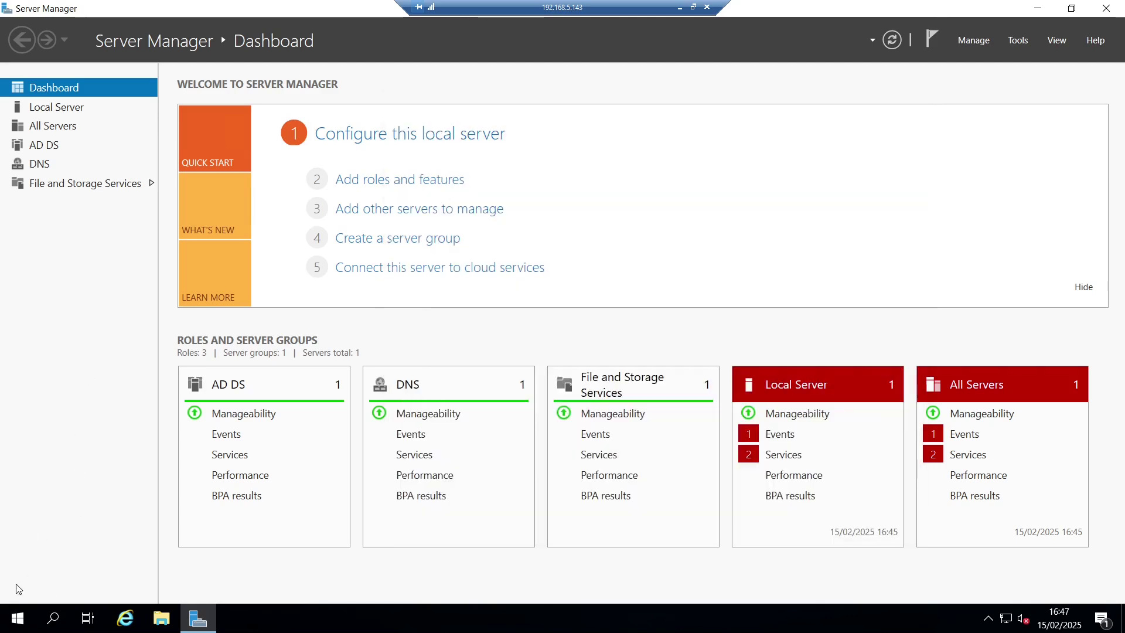
left_click(18, 618)
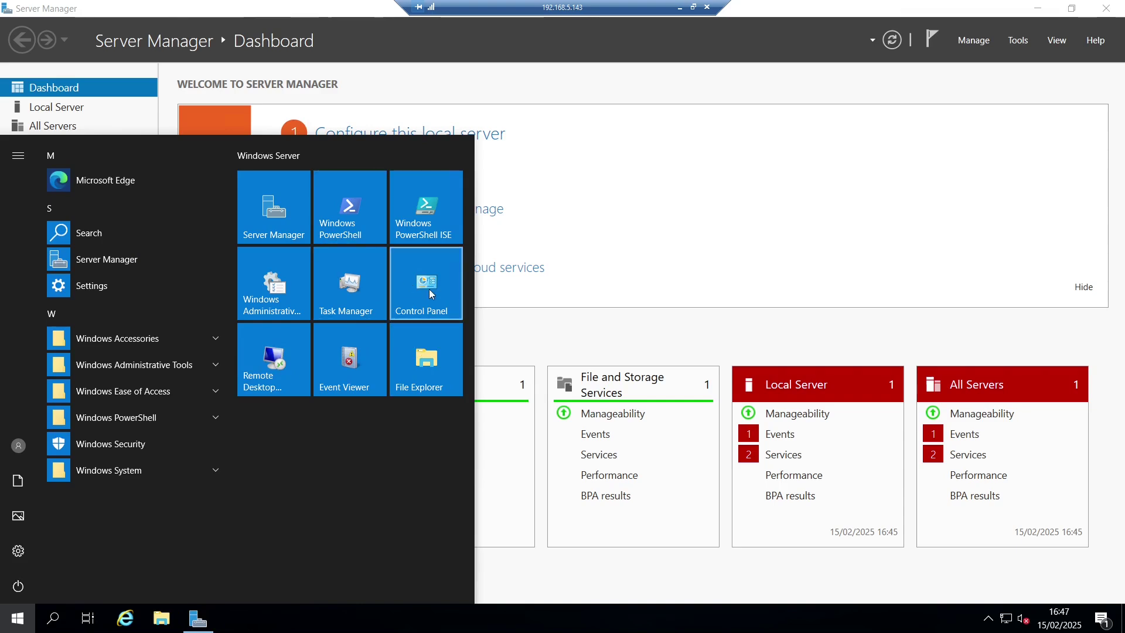
left_click(280, 293)
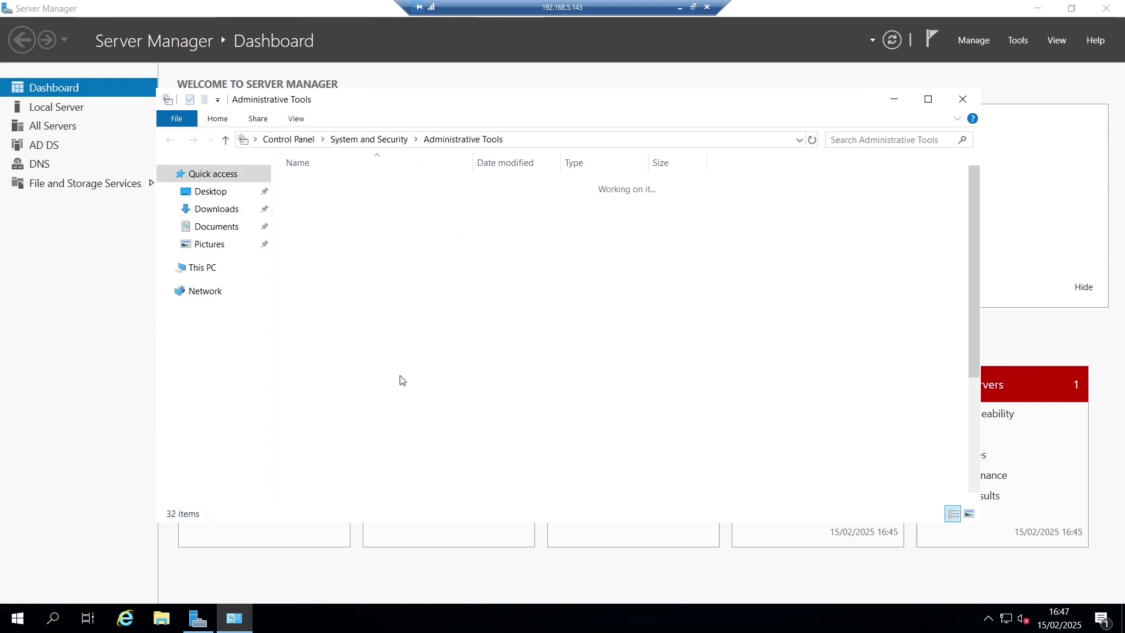
scroll(321, 474, "down", 4)
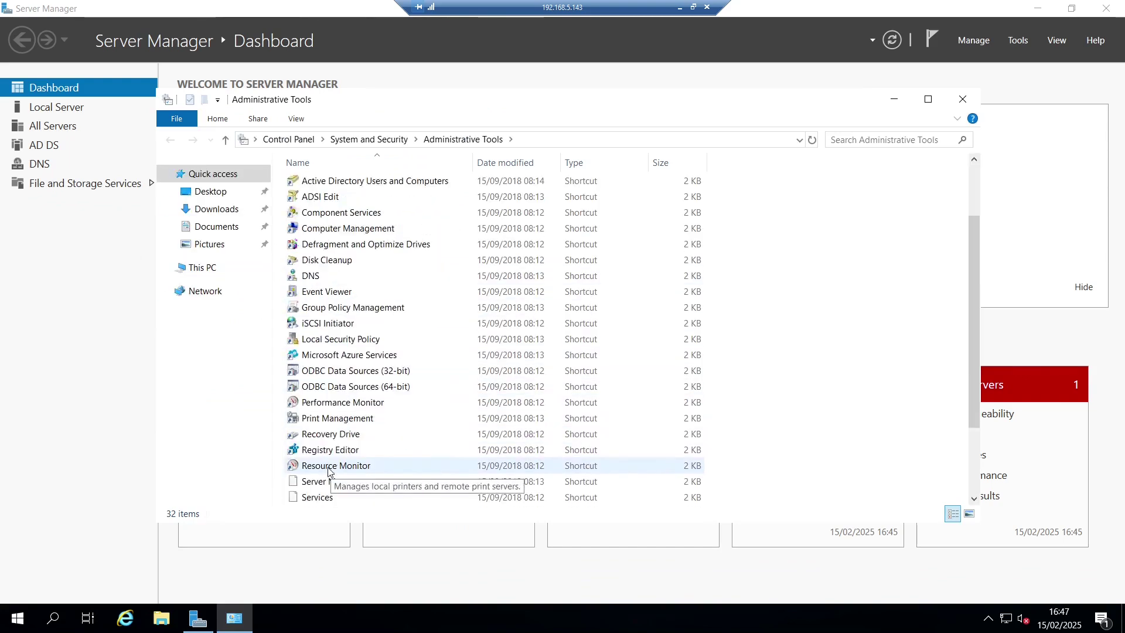
left_click(321, 403)
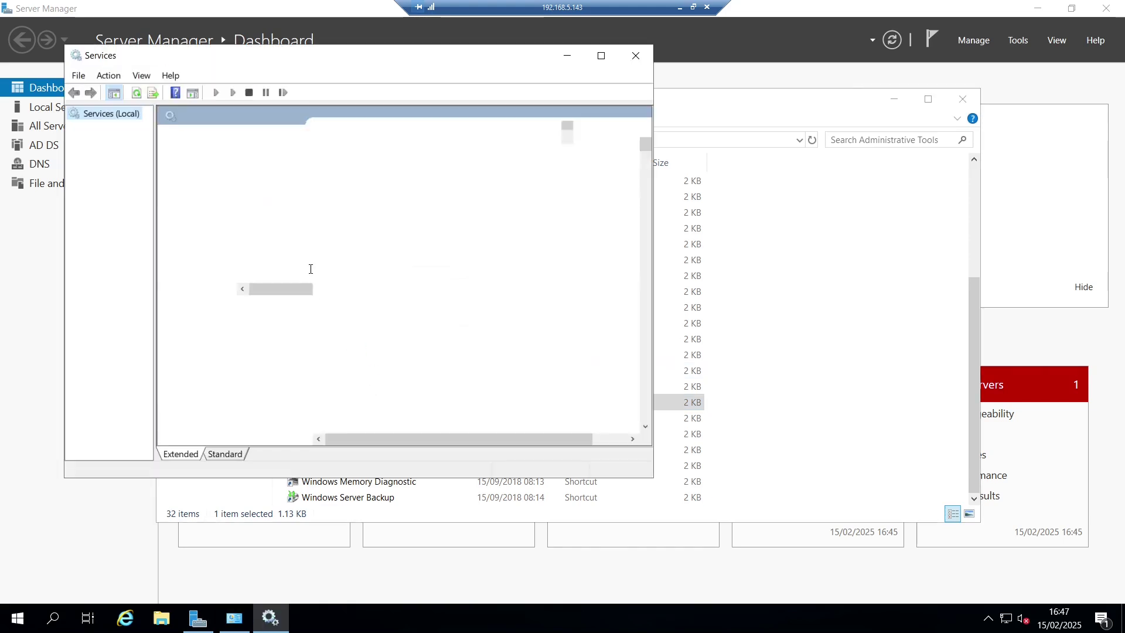
Locate and select the windows_exporter service among the local services
left_click(344, 262)
key("w")
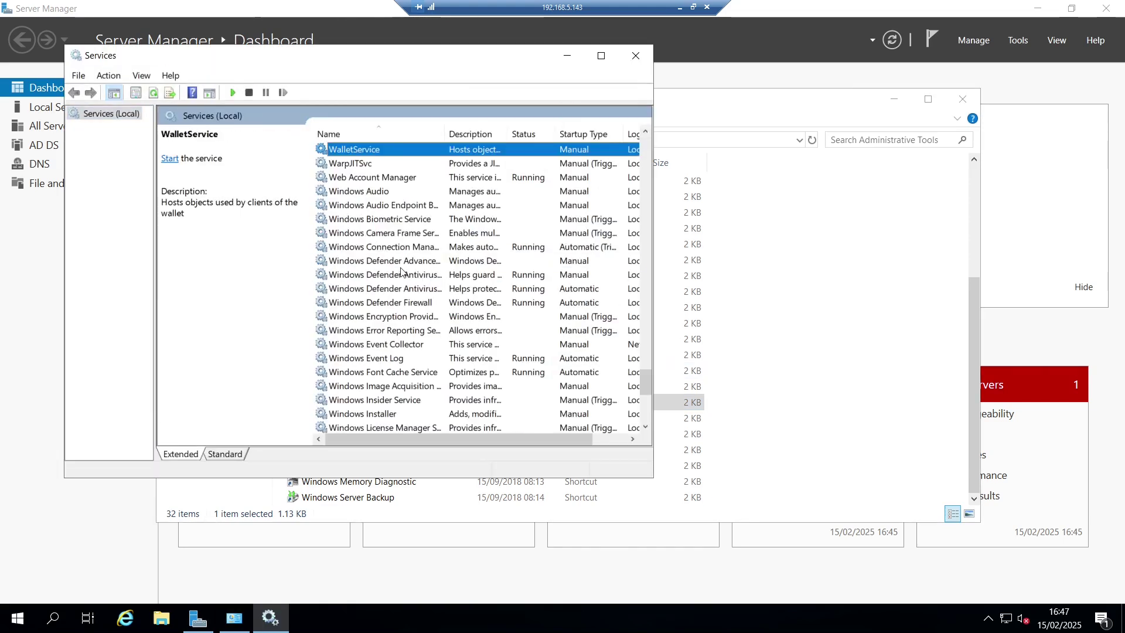
scroll(363, 381, "down", 4)
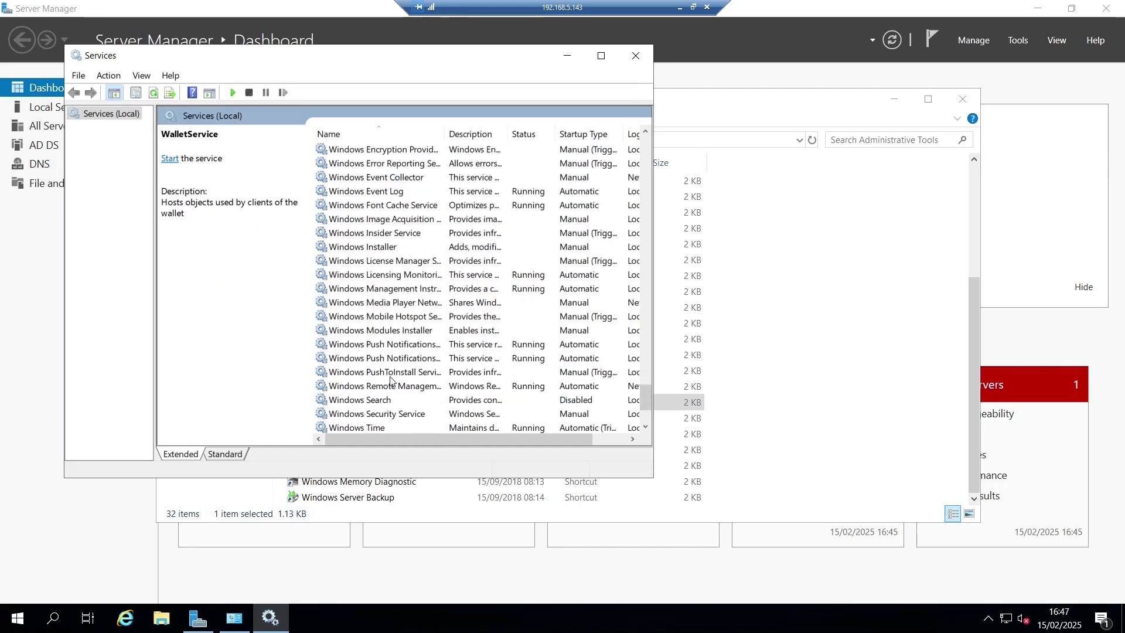
scroll(375, 256, "up", 2)
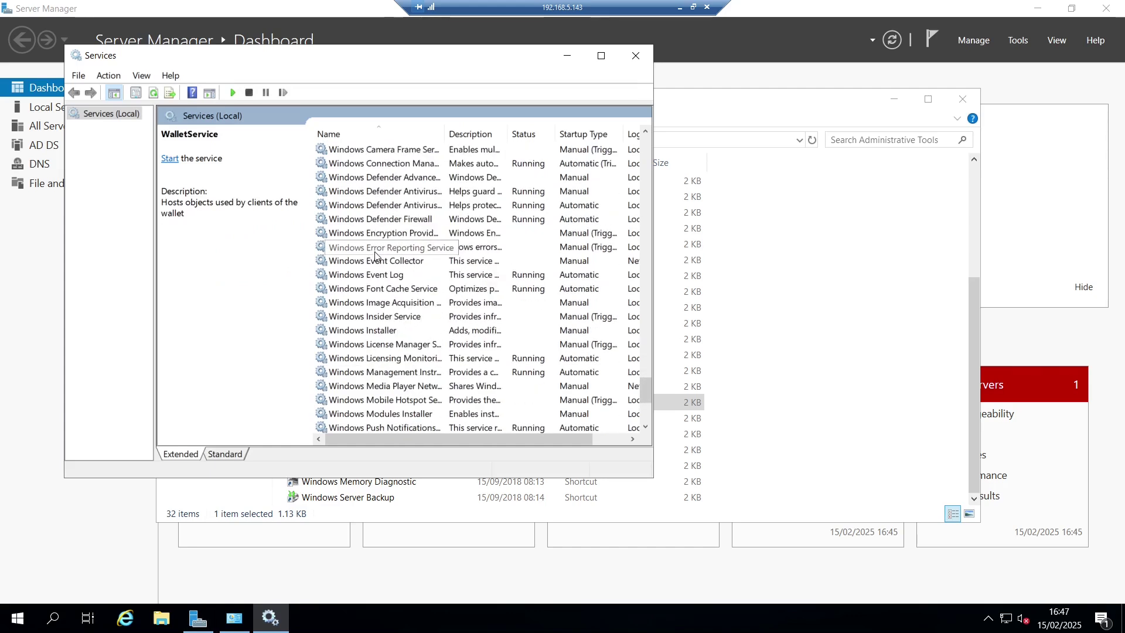
scroll(376, 382, "down", 5)
left_click(375, 360)
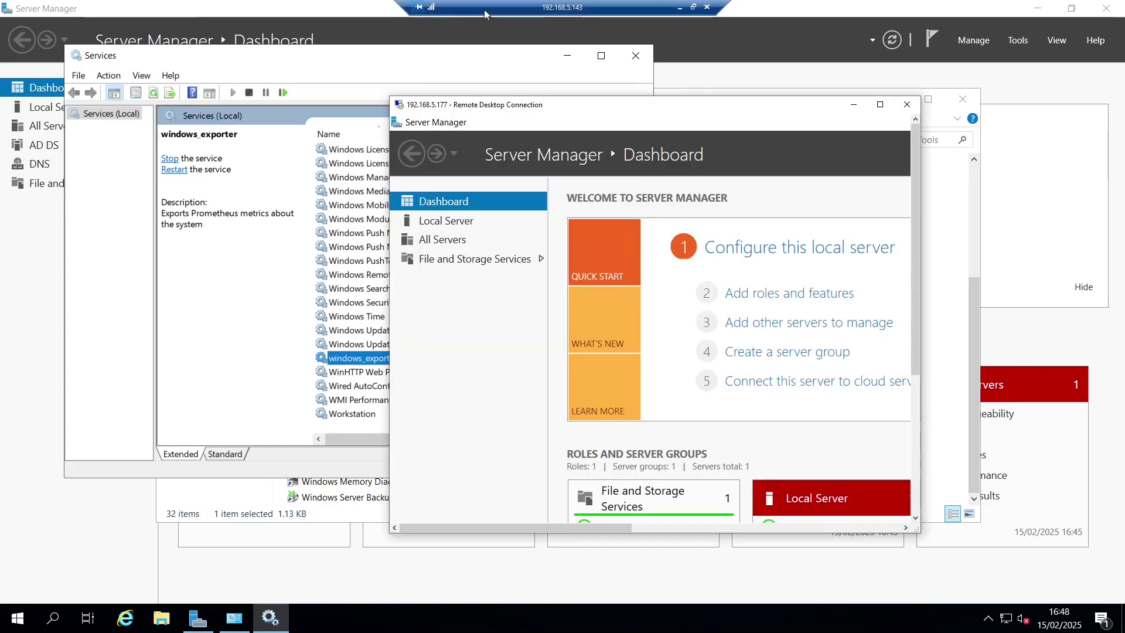
View the Local Server properties in Server Manager on 192.168.5.177 and on 192.168.5.143
left_click(440, 220)
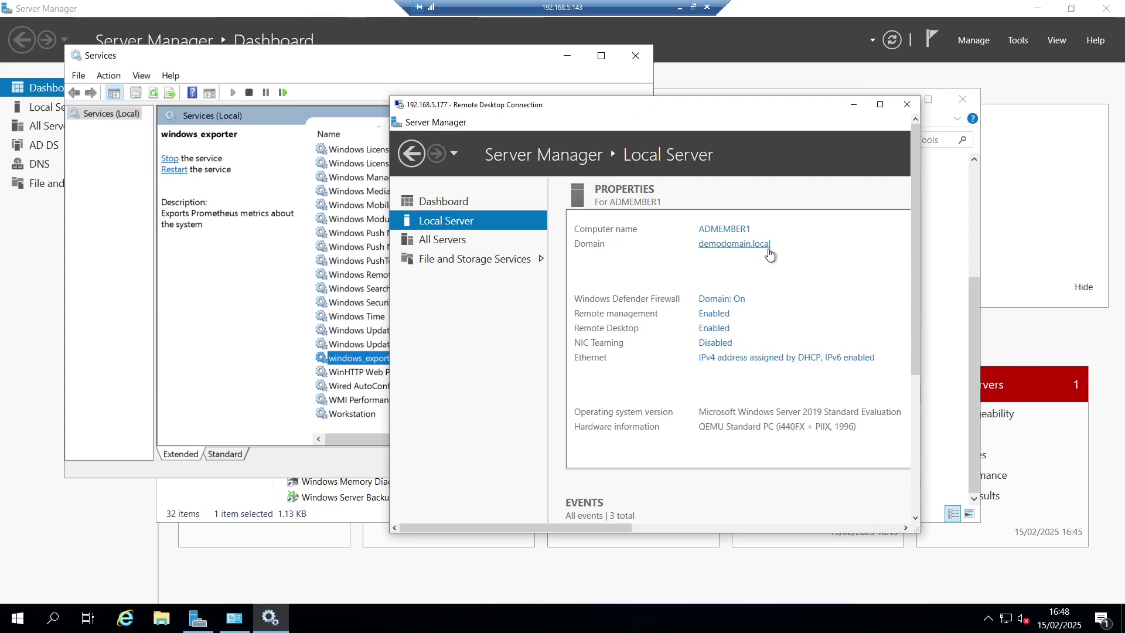
left_click(42, 233)
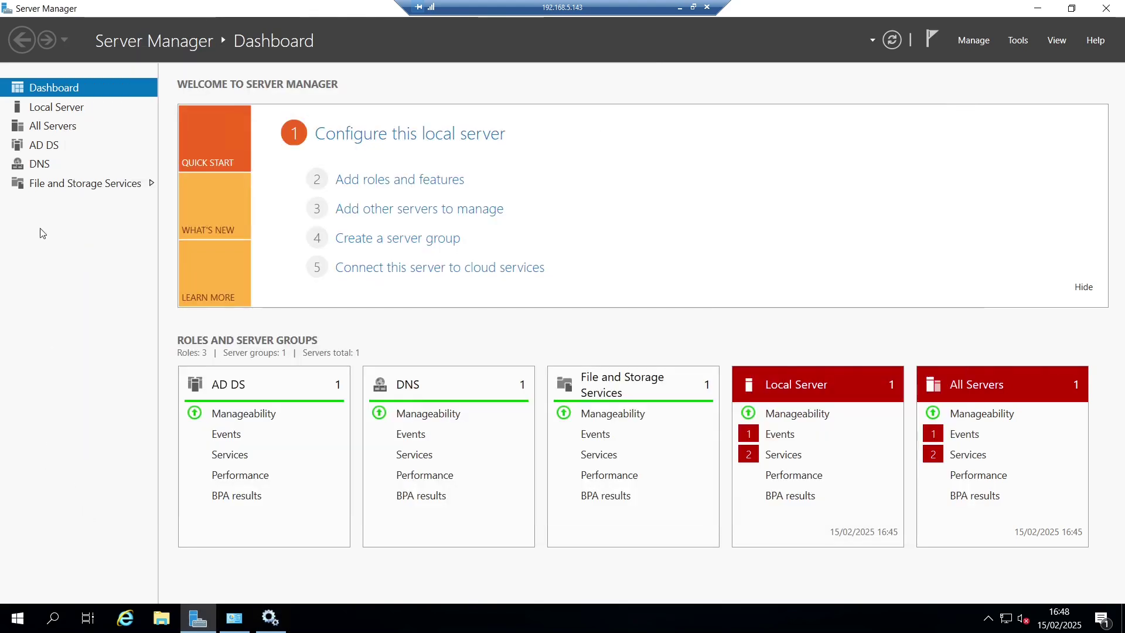
left_click(69, 107)
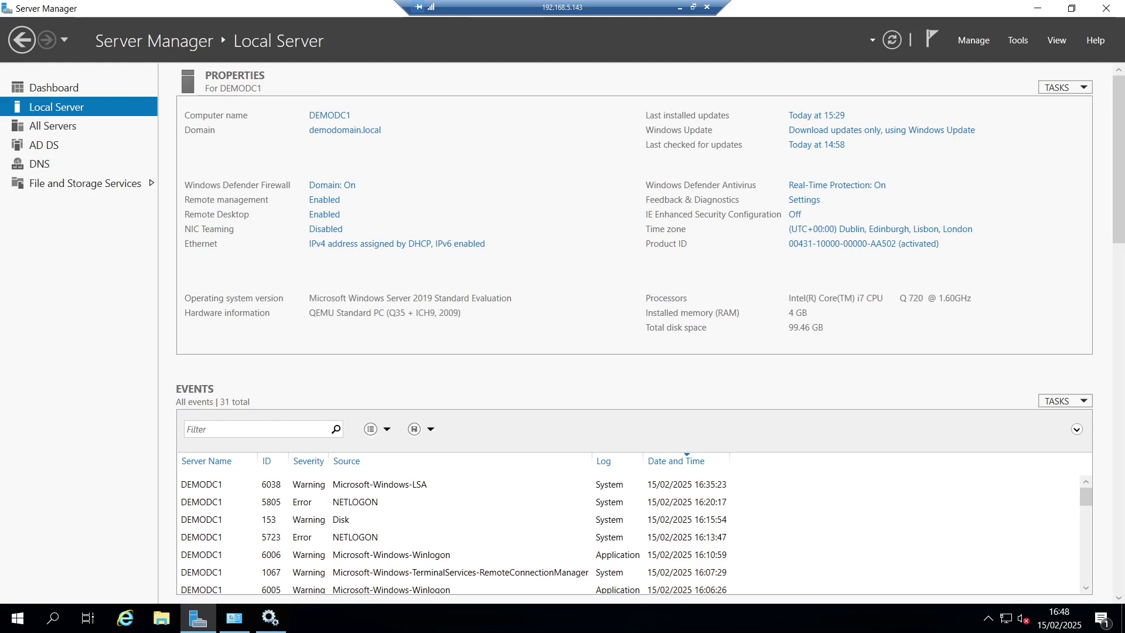
Create a folder named Software in the root of the C: drive on the domain controller
left_click(168, 624)
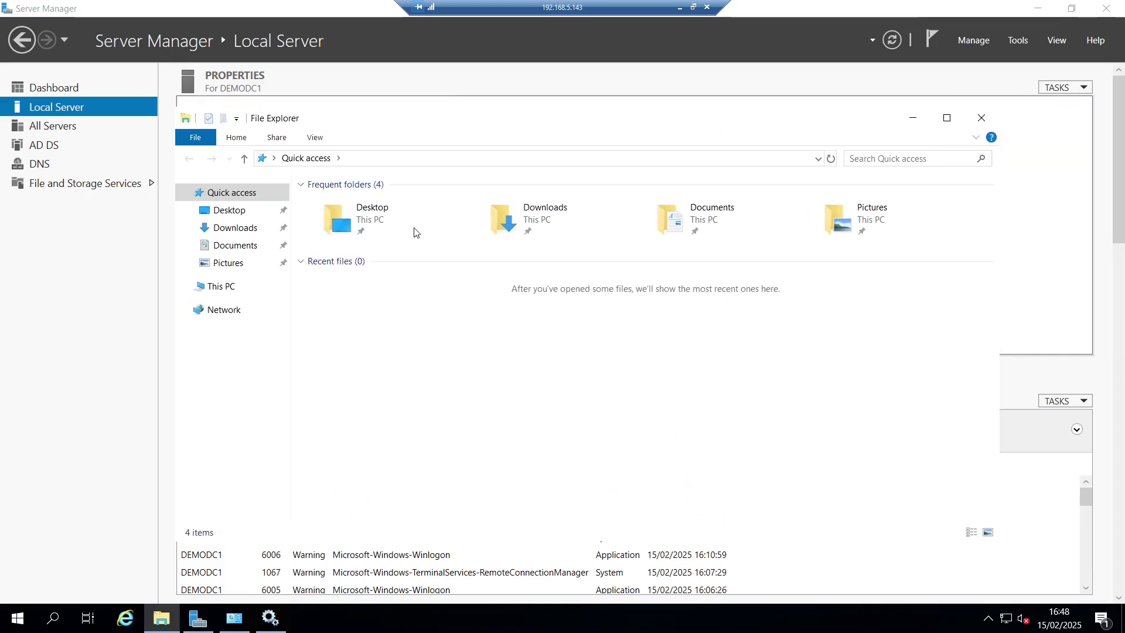
left_click(220, 287)
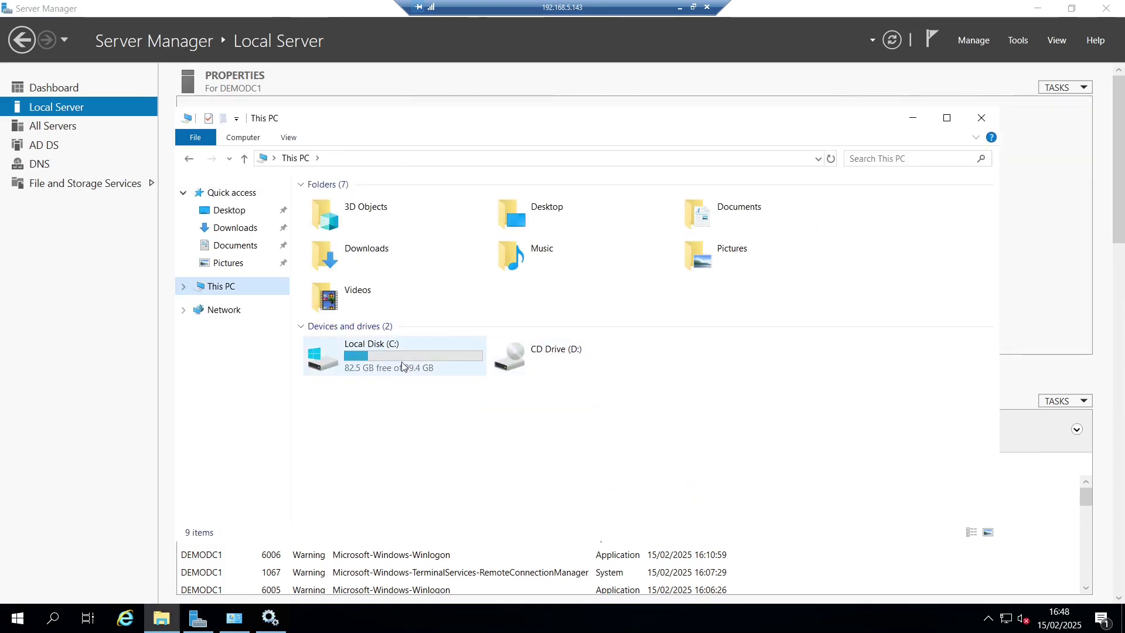
double_click(402, 366)
right_click(429, 333)
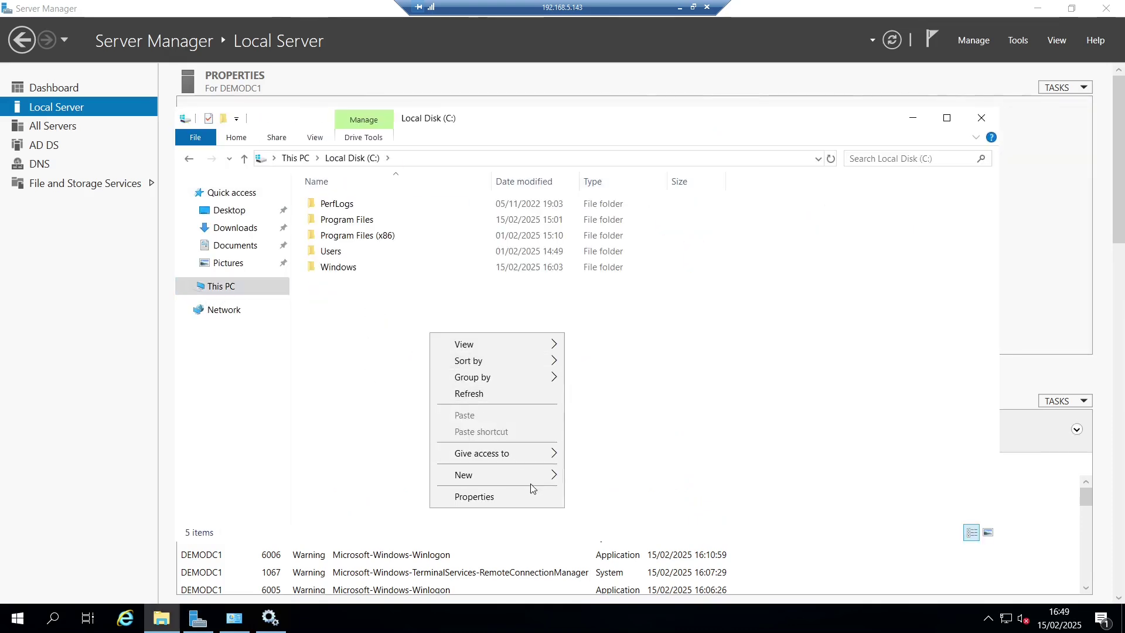
mouse_move(532, 478)
left_click(617, 477)
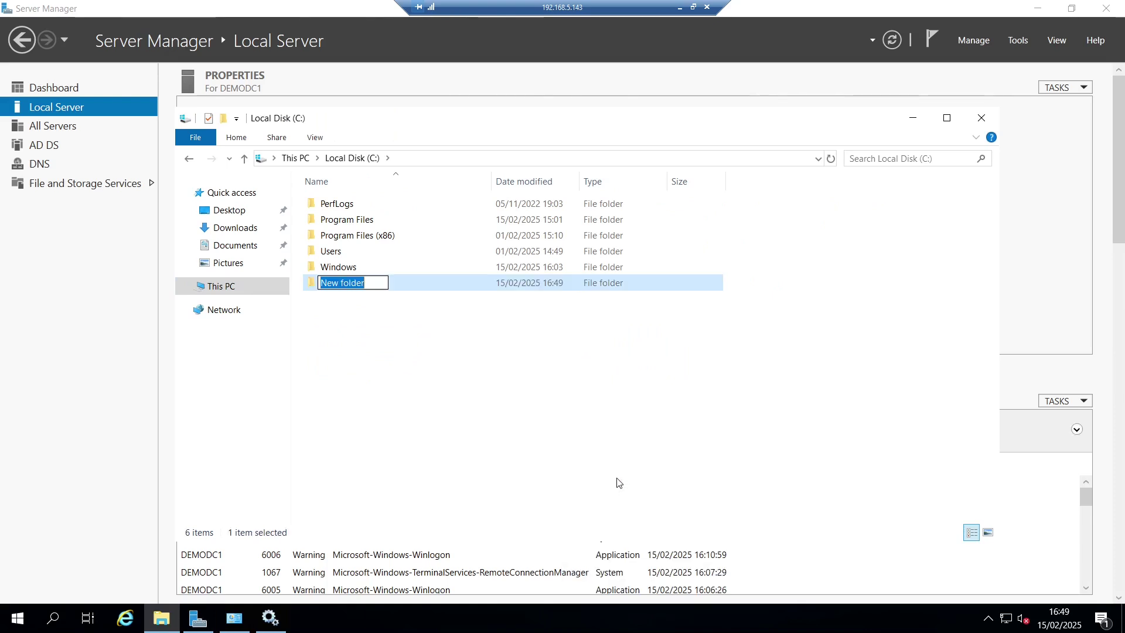
type("Software")
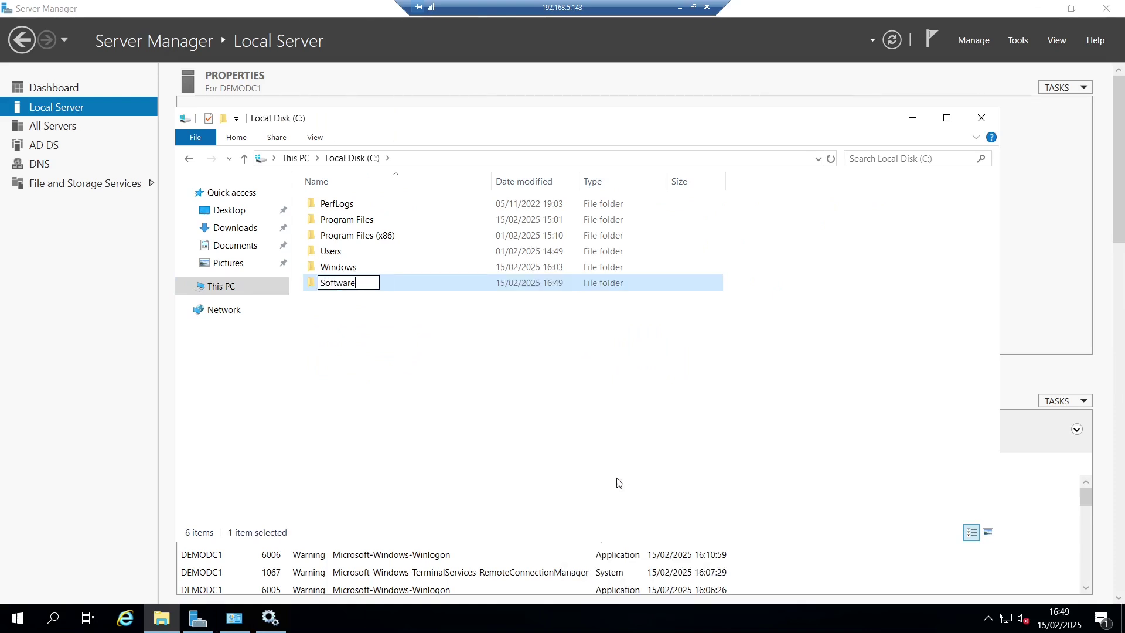
key("Return")
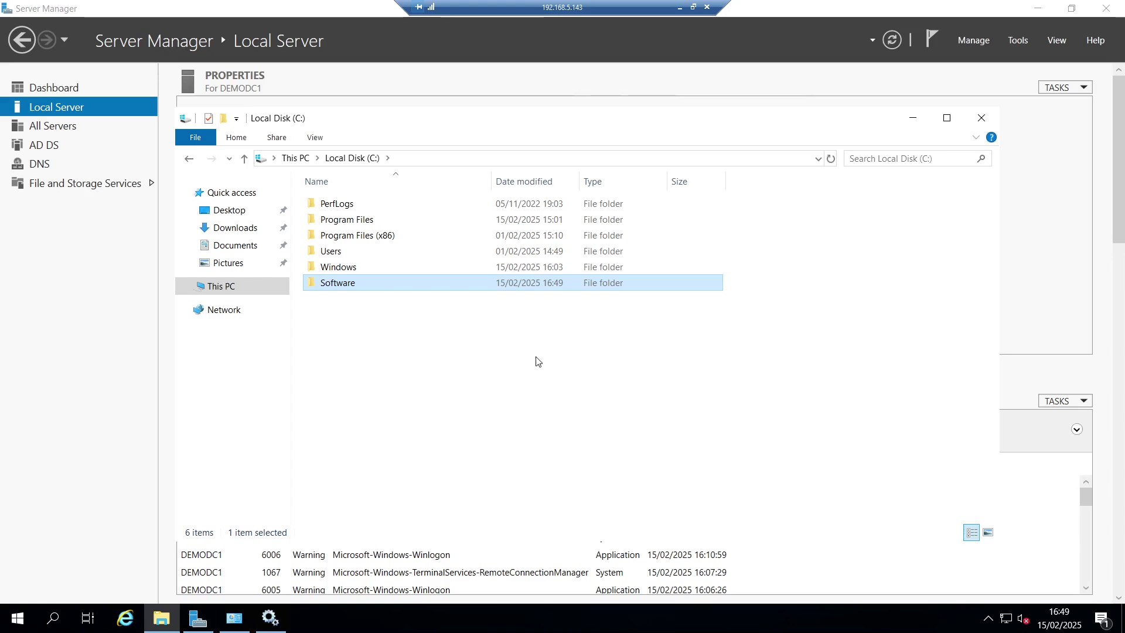
Share the Software folder on the network with Everyone at Read permission, and open the folder
right_click(353, 285)
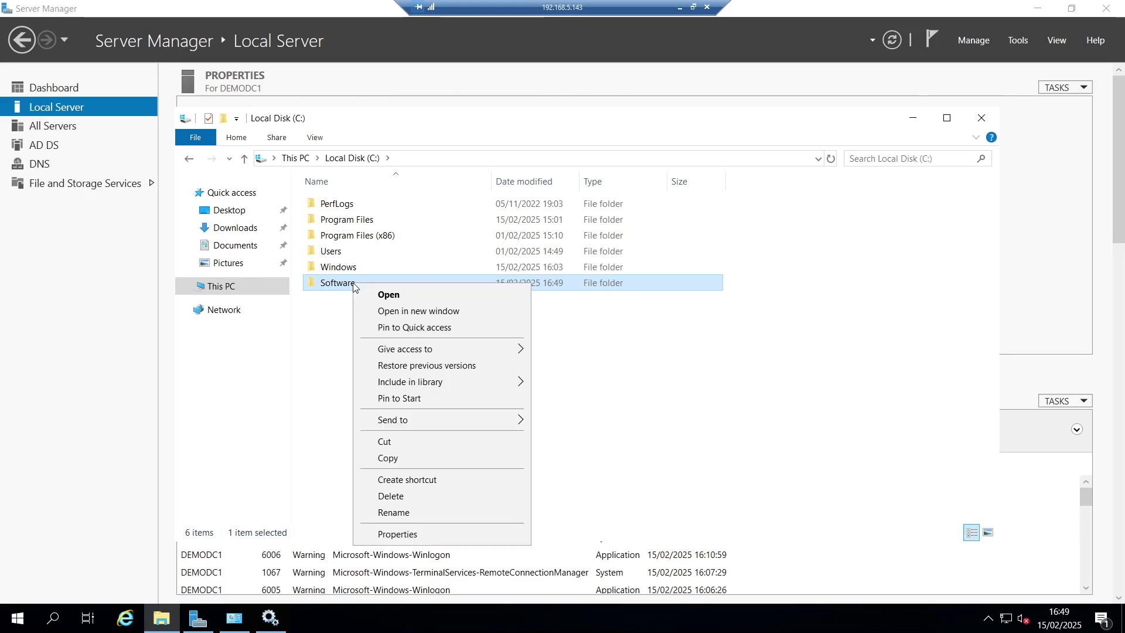
left_click(434, 530)
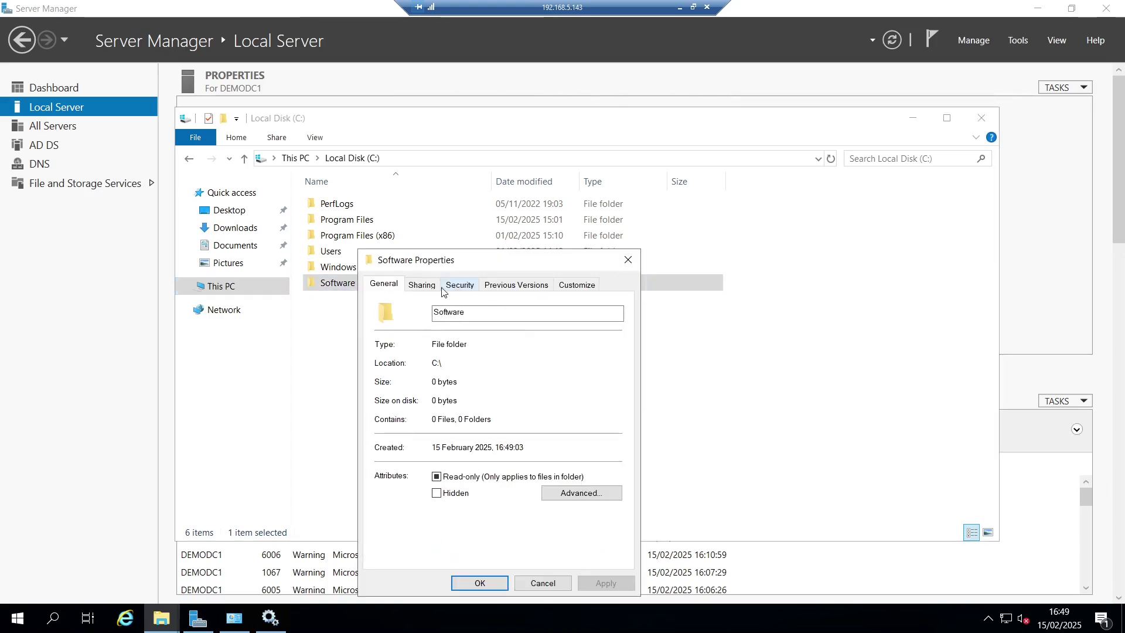
left_click(421, 287)
left_click(432, 379)
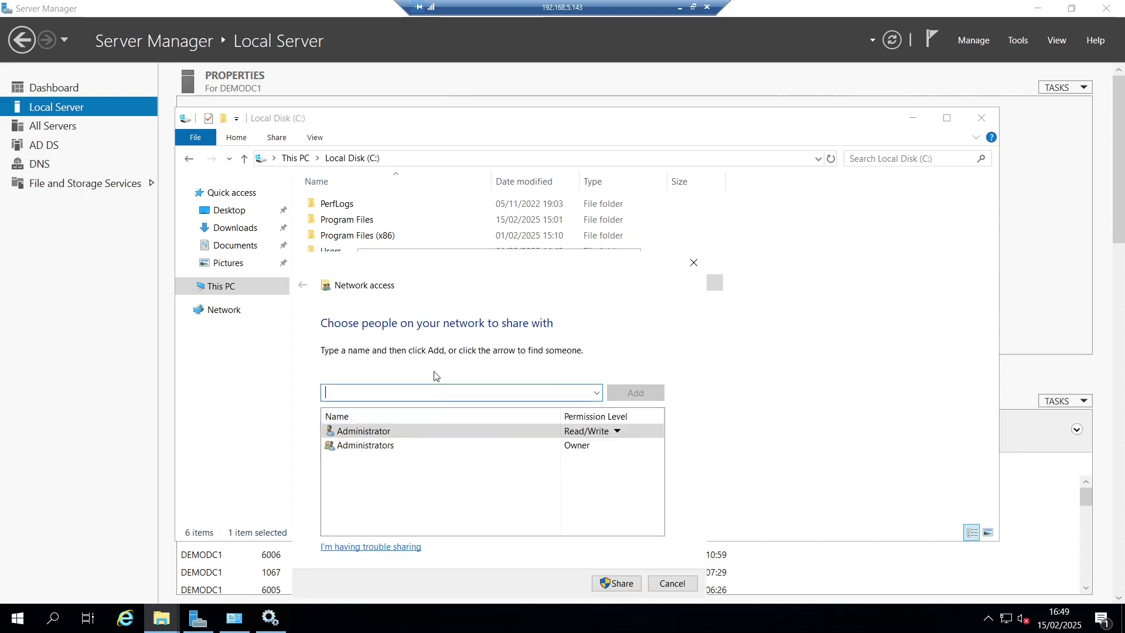
type("everyone")
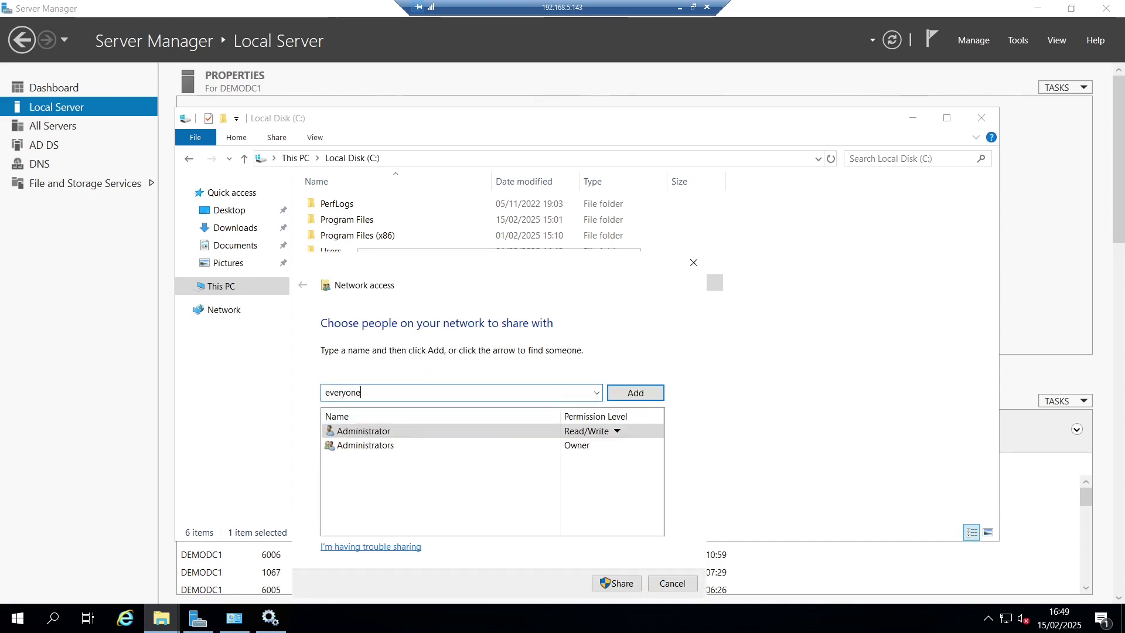
key("Return")
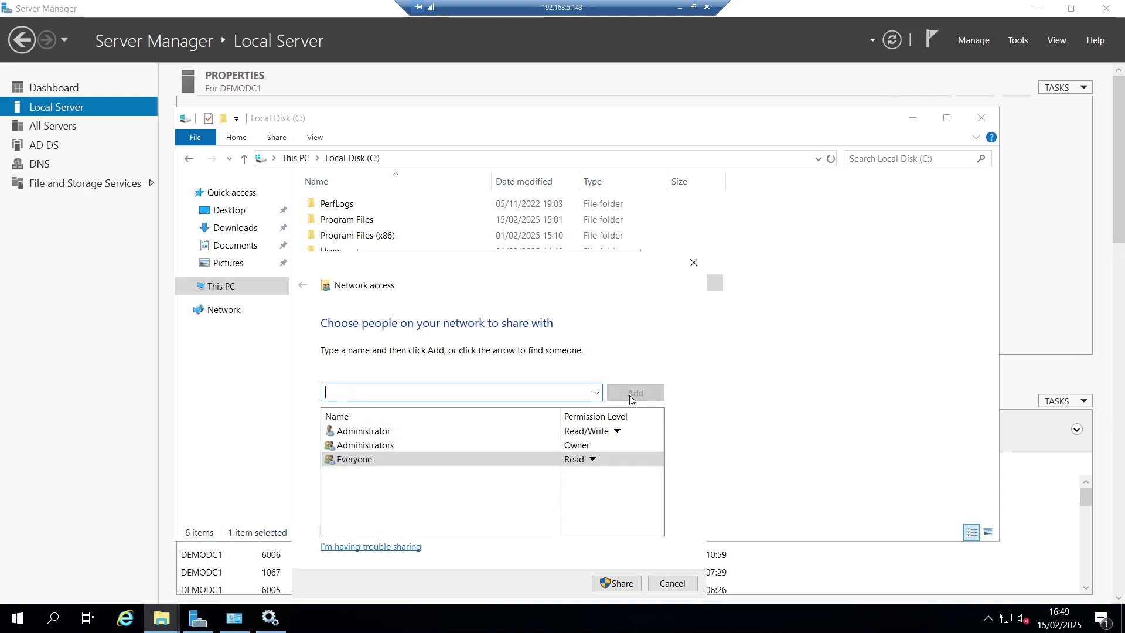
left_click(621, 584)
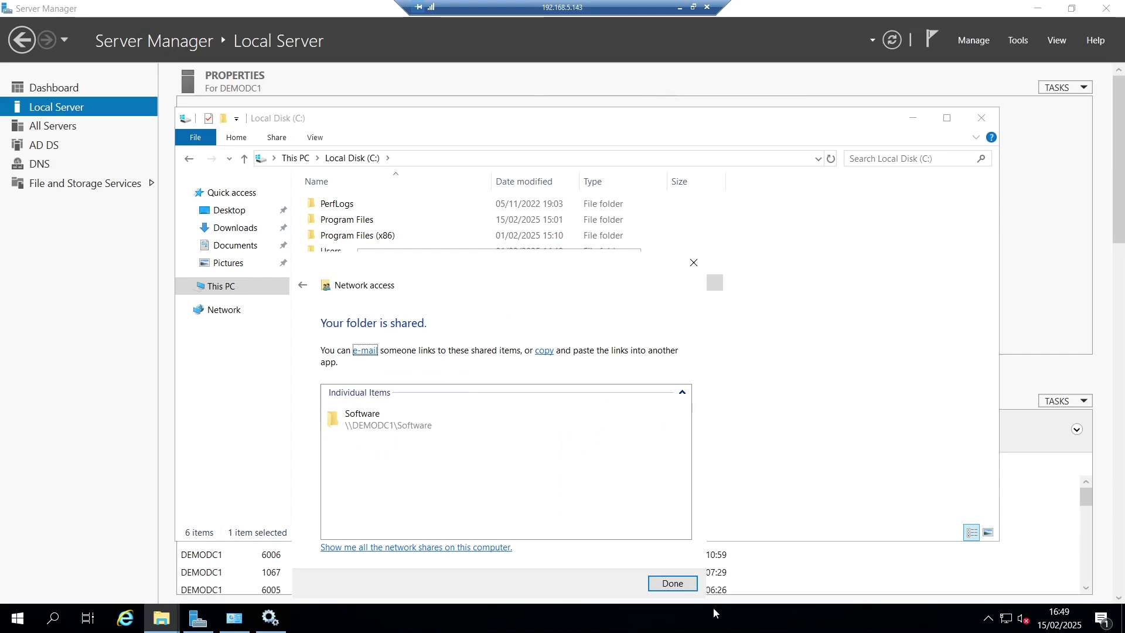
left_click(680, 586)
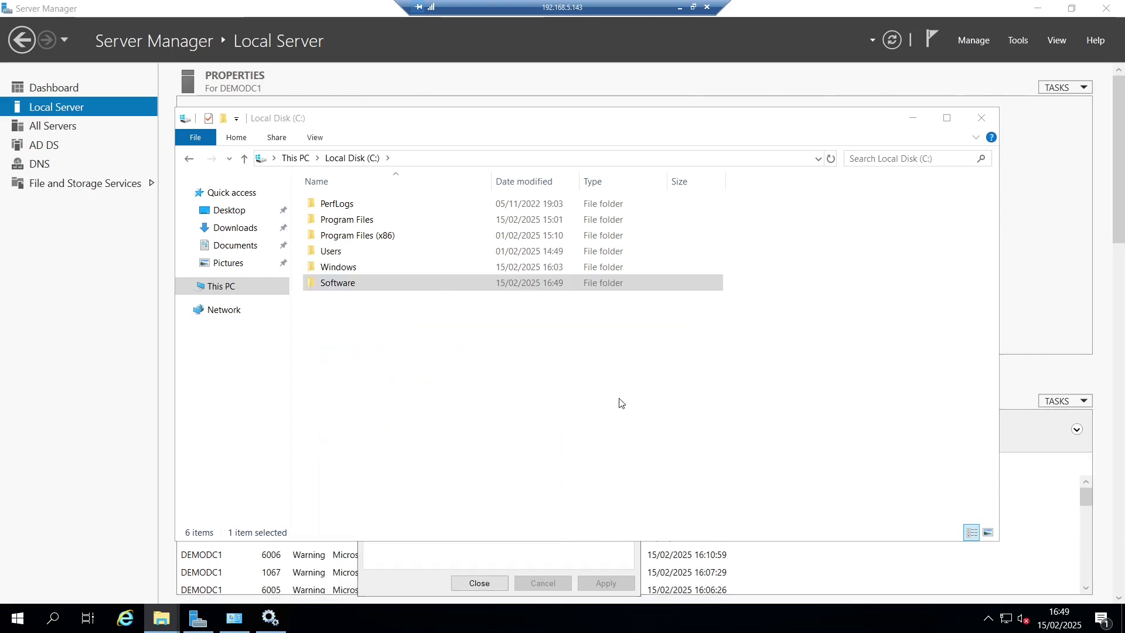
left_click(620, 402)
double_click(349, 287)
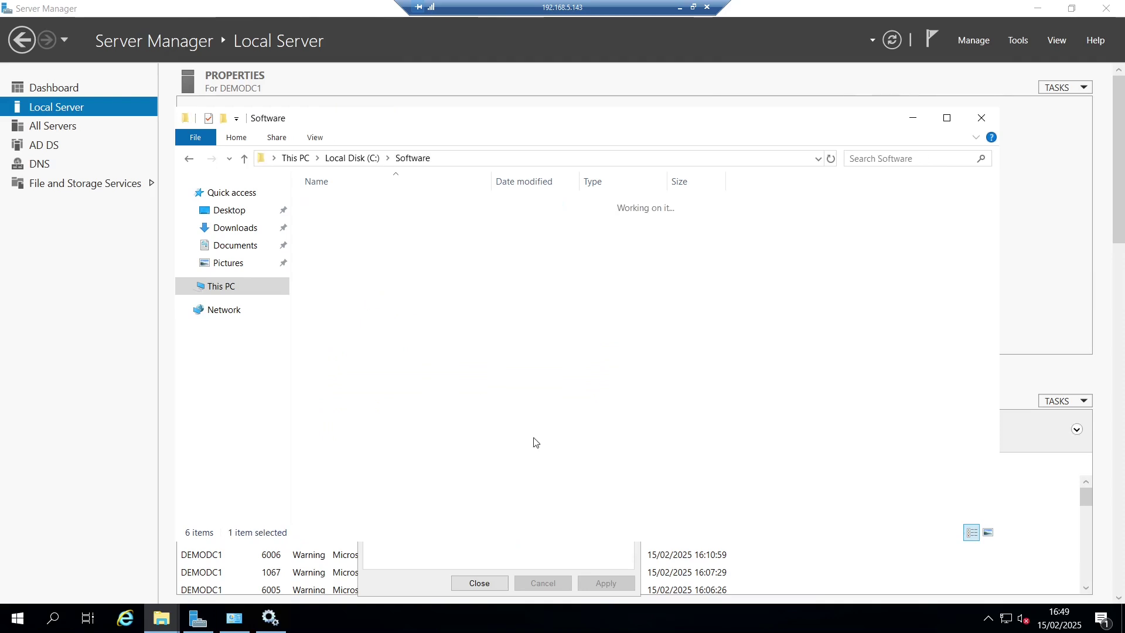
Copy the windows_exporter-0.30.1-amd64 installer from Downloads into the shared Software folder on the C: drive
left_click(235, 227)
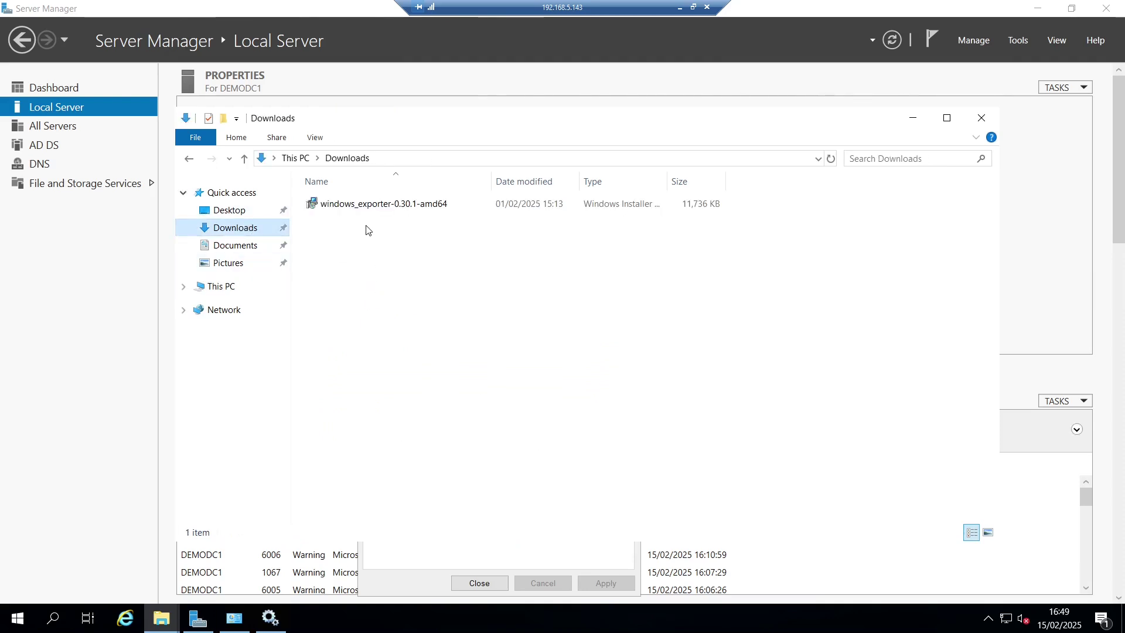
left_click(365, 206)
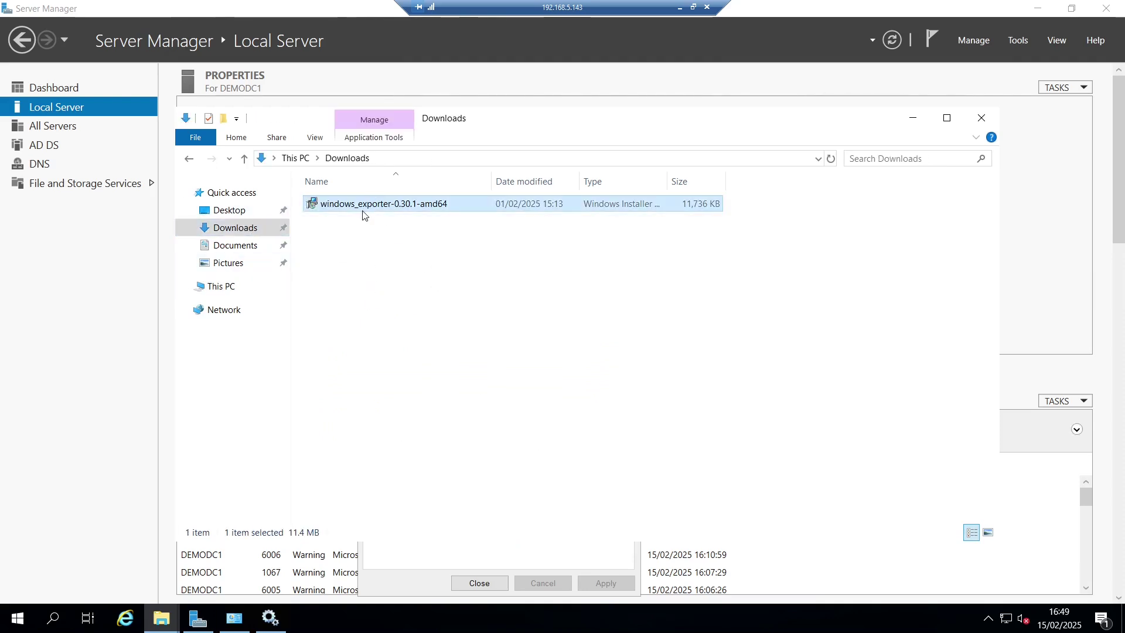
right_click(363, 215)
left_click(437, 403)
left_click(538, 450)
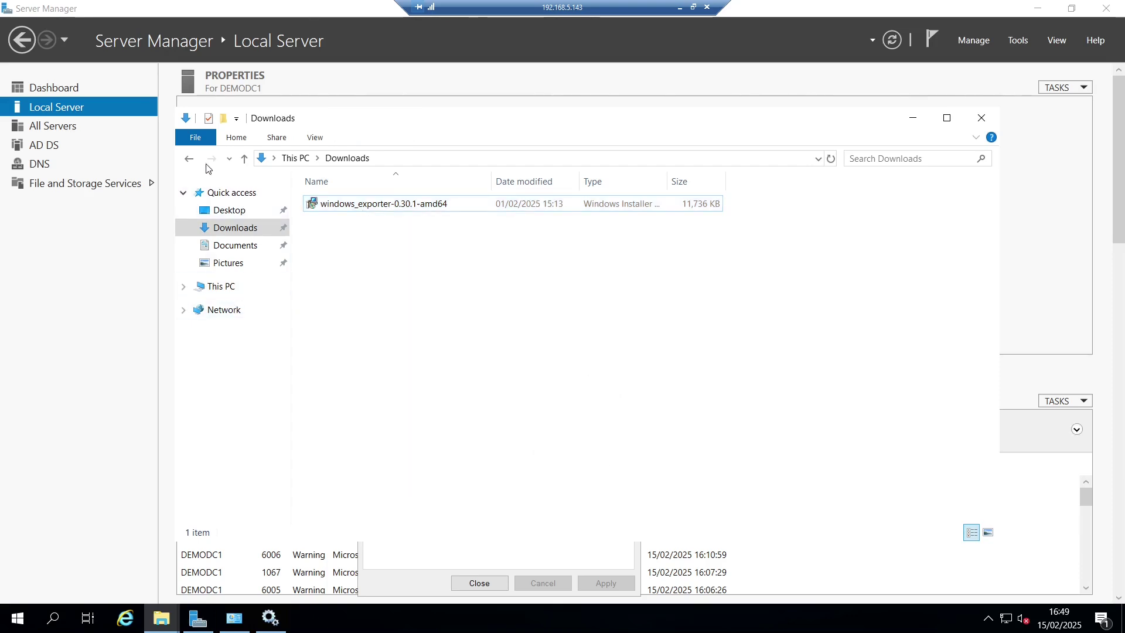
left_click(188, 159)
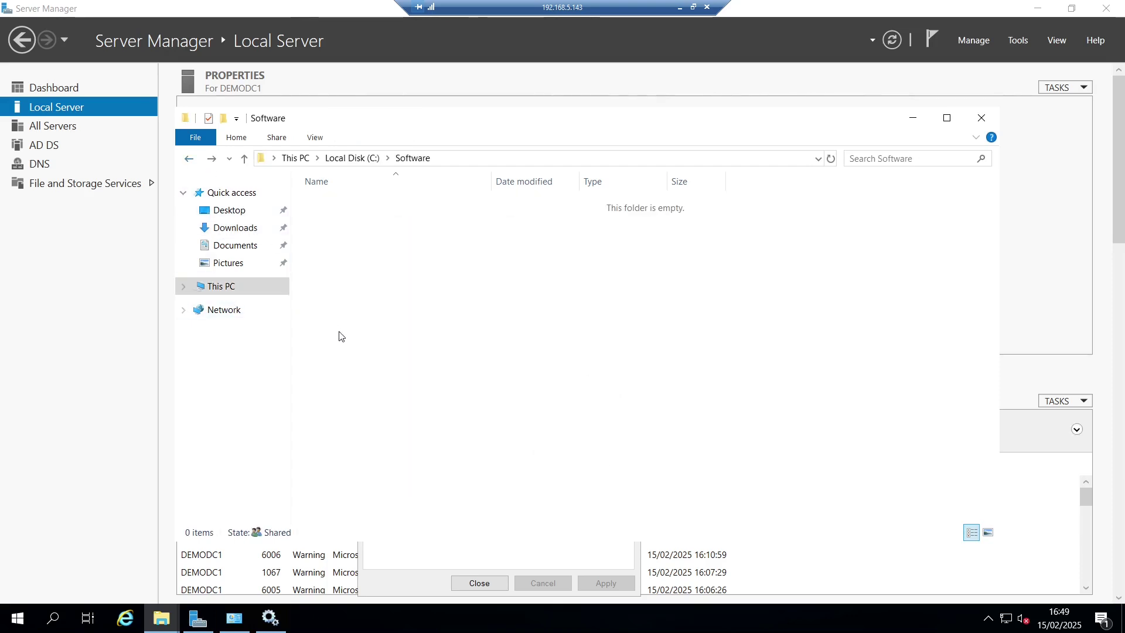
right_click(428, 317)
left_click(470, 420)
left_click(590, 357)
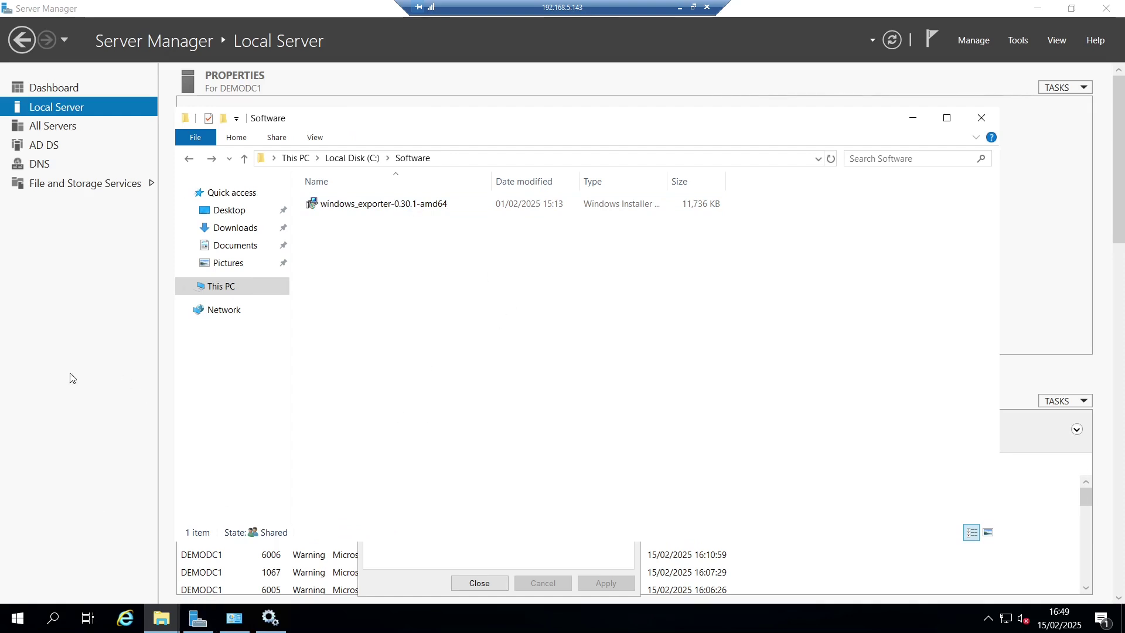
Open Active Directory Users and Computers and show the contents of demodomain.local's Computers container
left_click(2, 628)
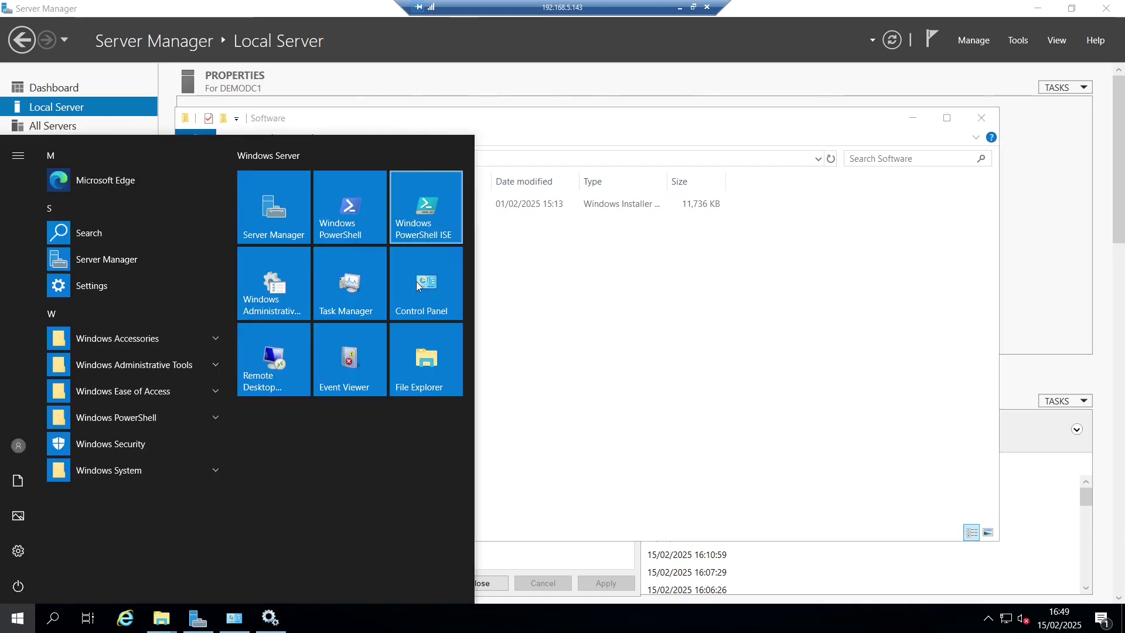
left_click(168, 370)
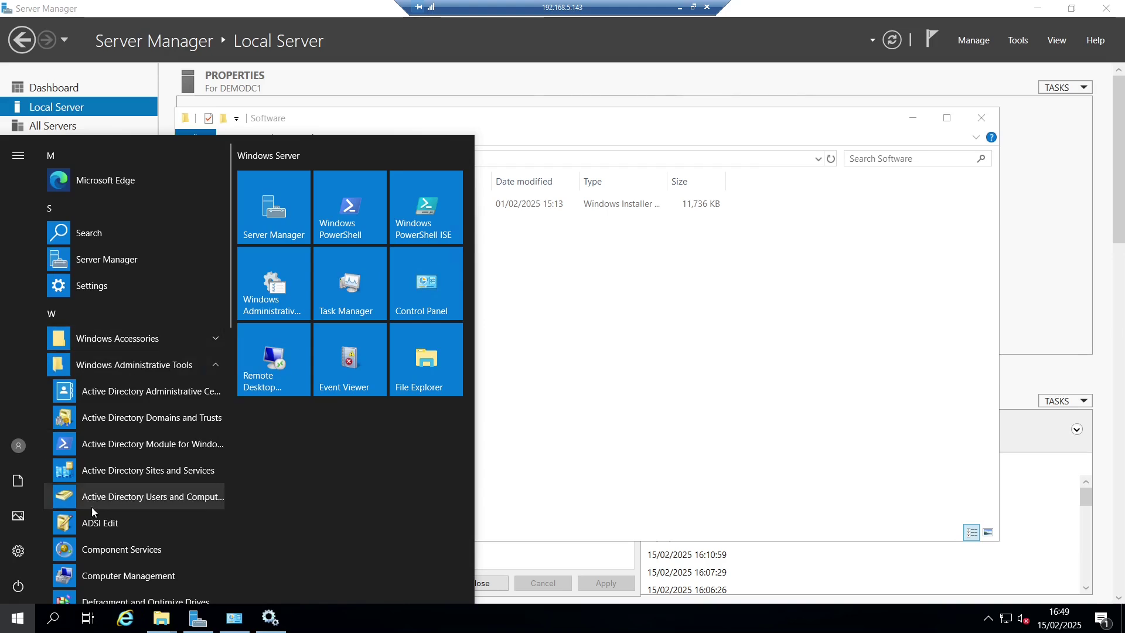
left_click(170, 498)
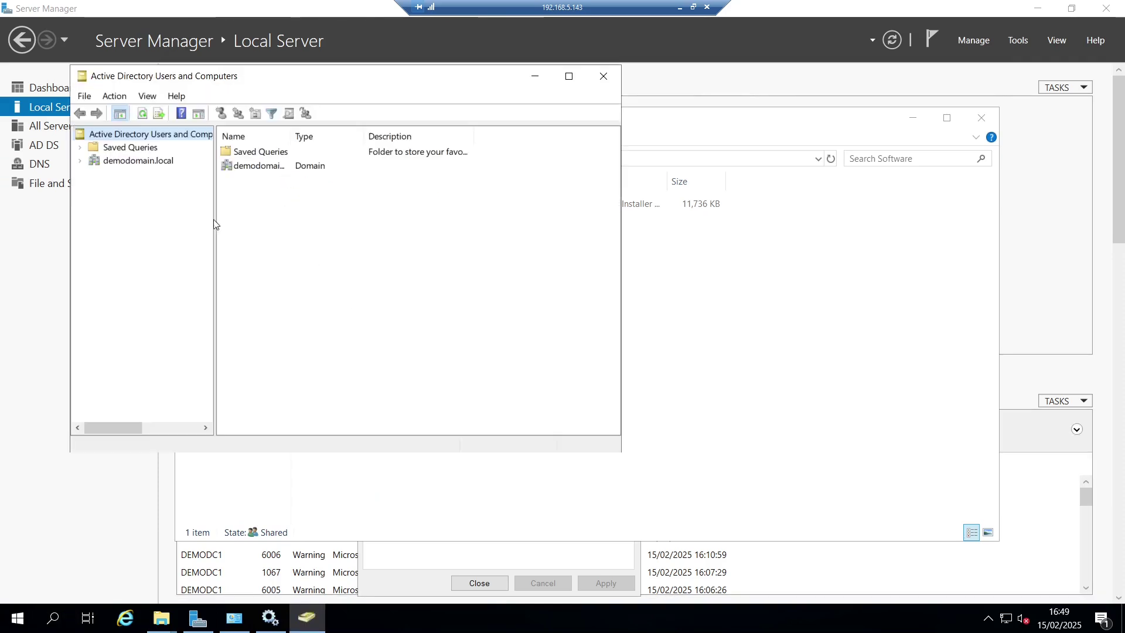
left_click(131, 163)
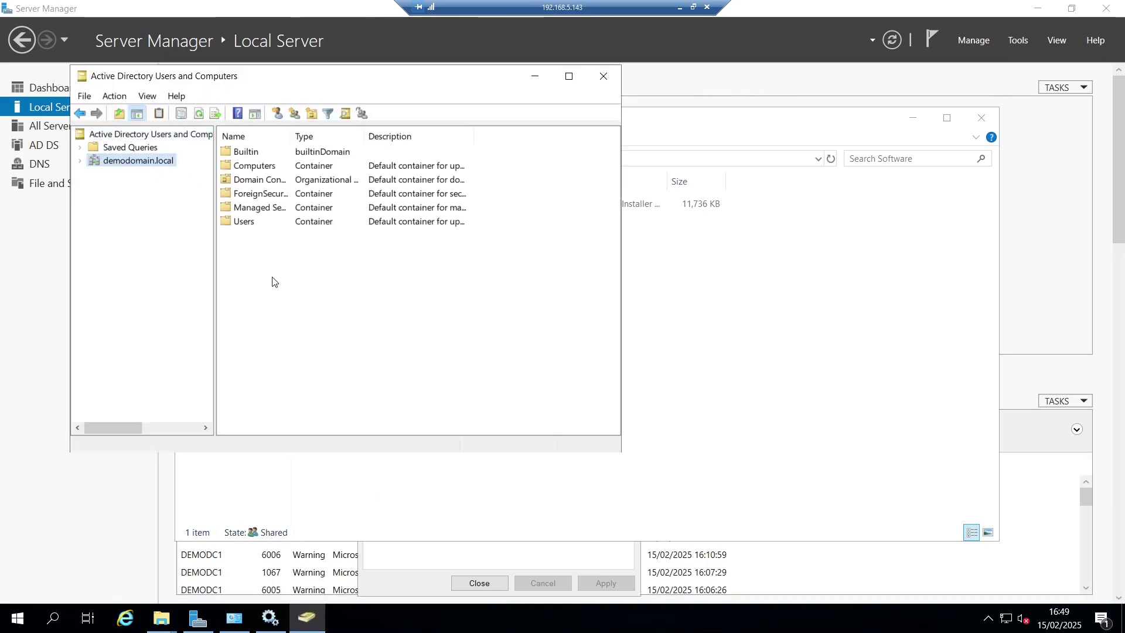
double_click(252, 166)
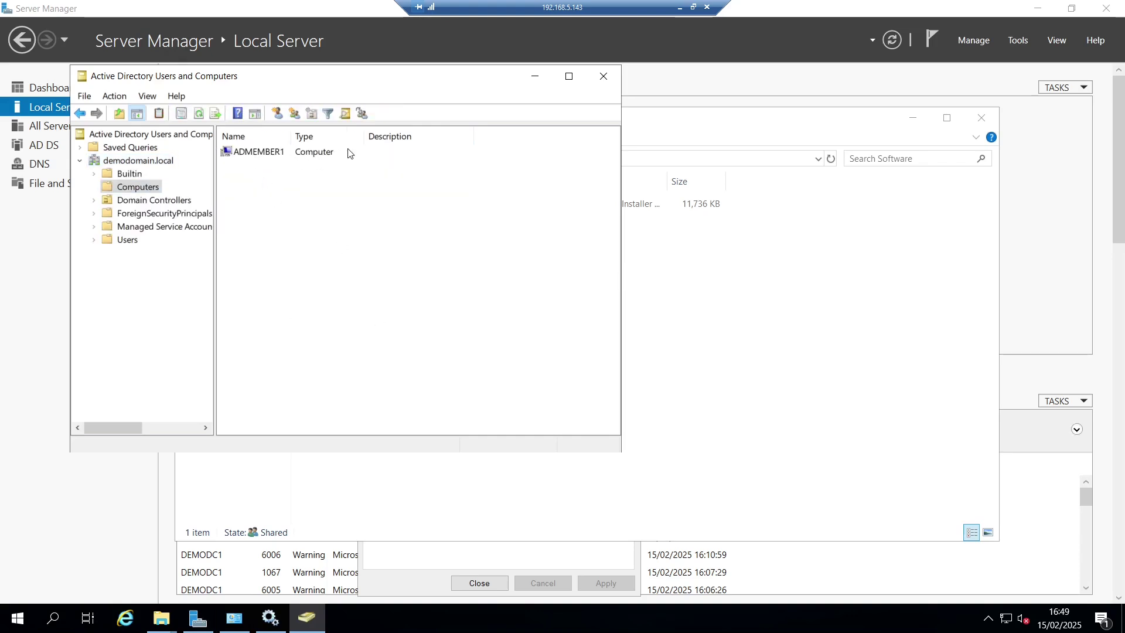
Create an organizational unit named Monitoring directly under demodomain.local, keeping protection from accidental deletion on
left_click(155, 164)
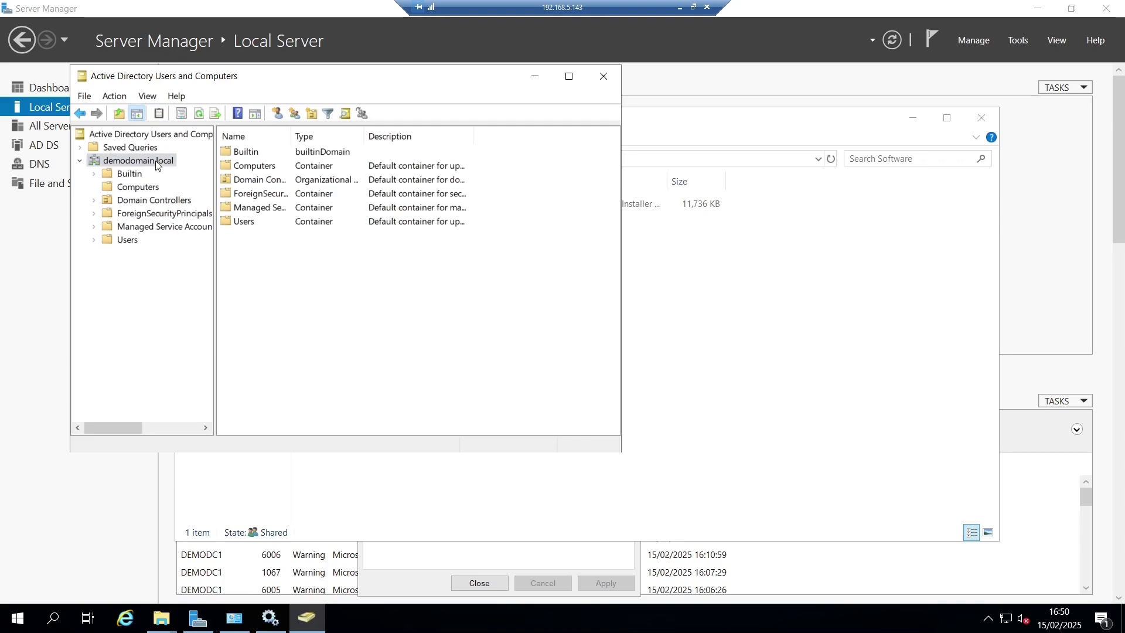
right_click(157, 165)
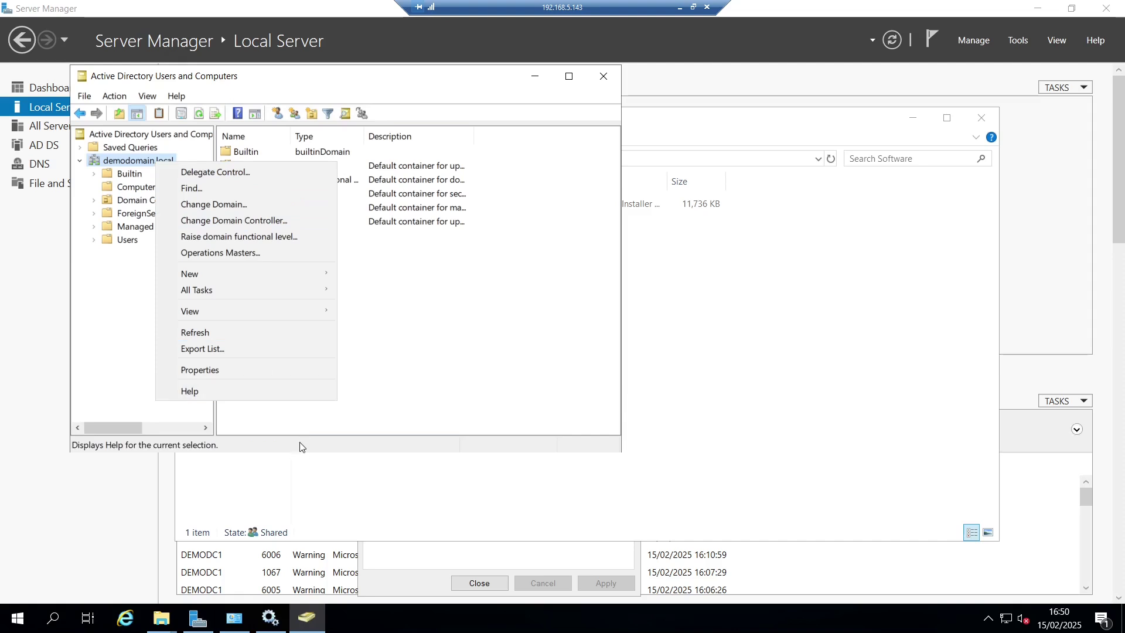
mouse_move(307, 275)
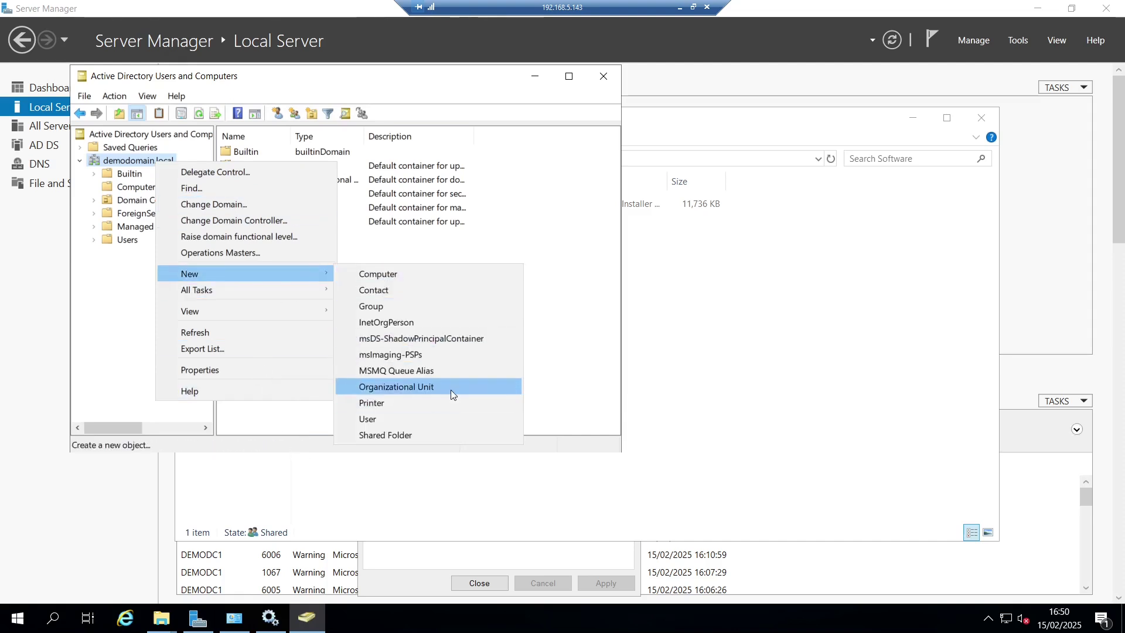
left_click(451, 390)
type("Monitoring")
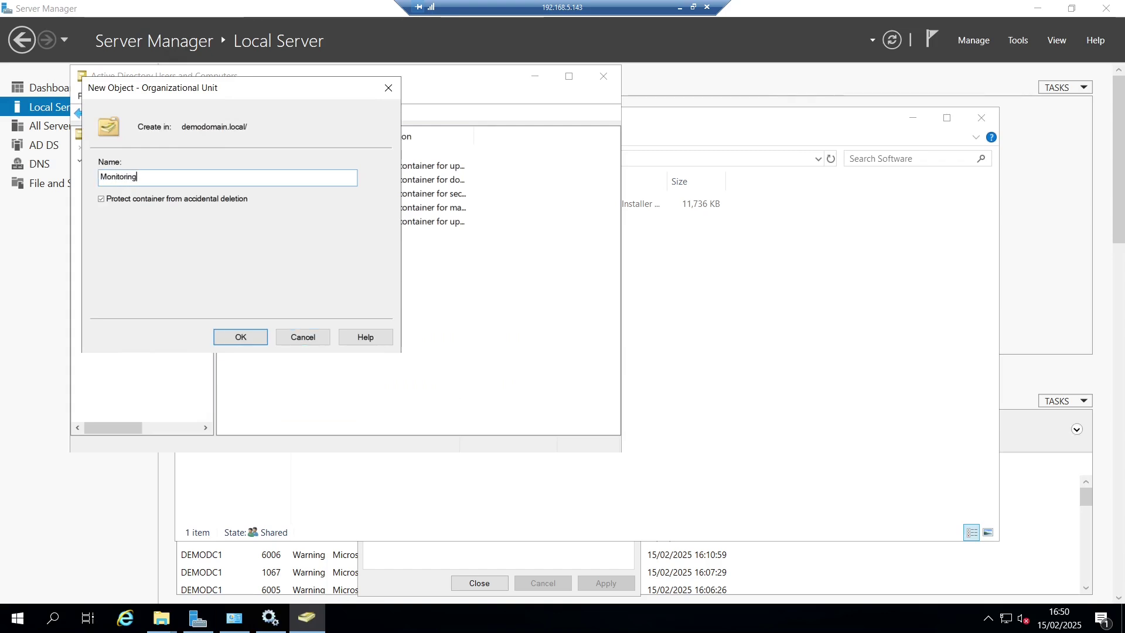
left_click(251, 337)
Move the ADMEMBER1 computer from the Computers container into the Monitoring organizational unit
left_click(136, 188)
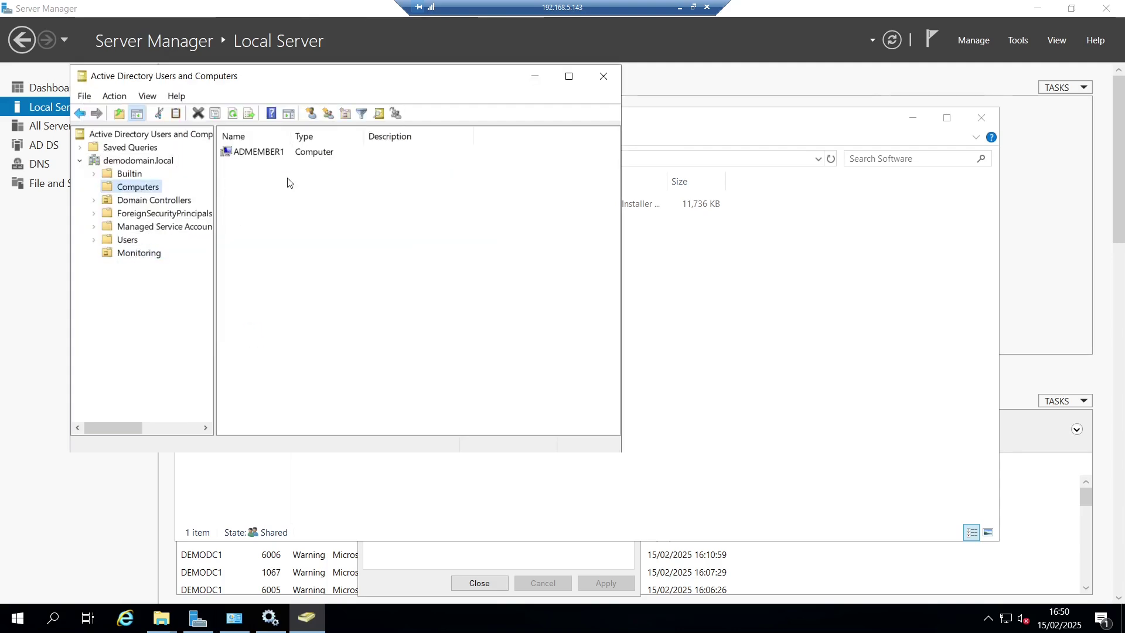
left_click_drag(259, 155, 143, 258)
left_click(315, 312)
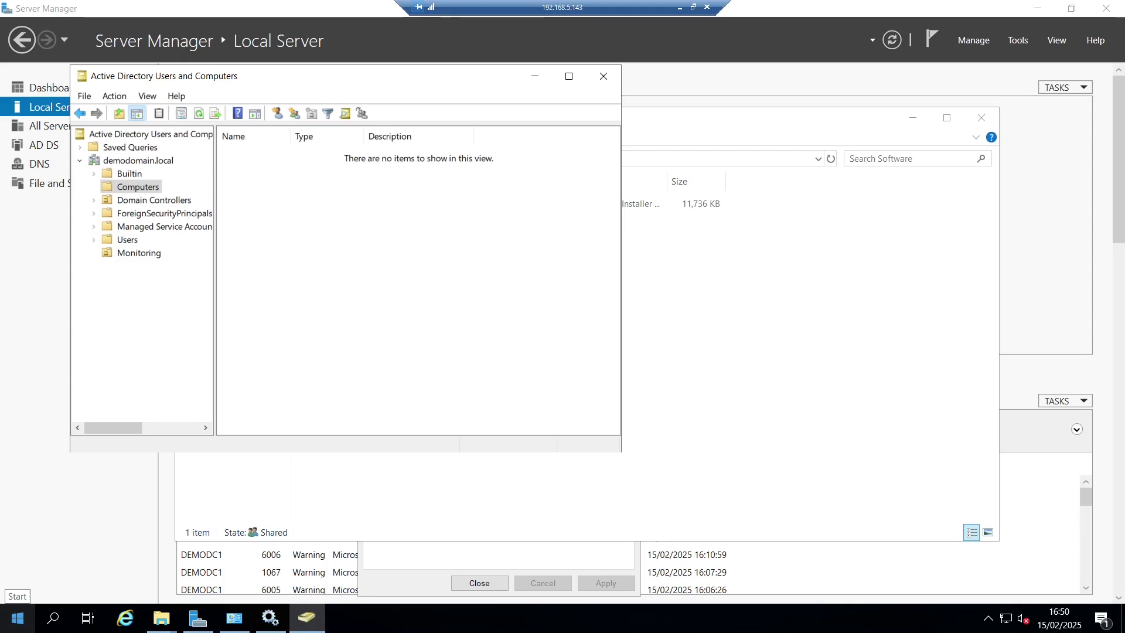
left_click_drag(239, 78, 311, 86)
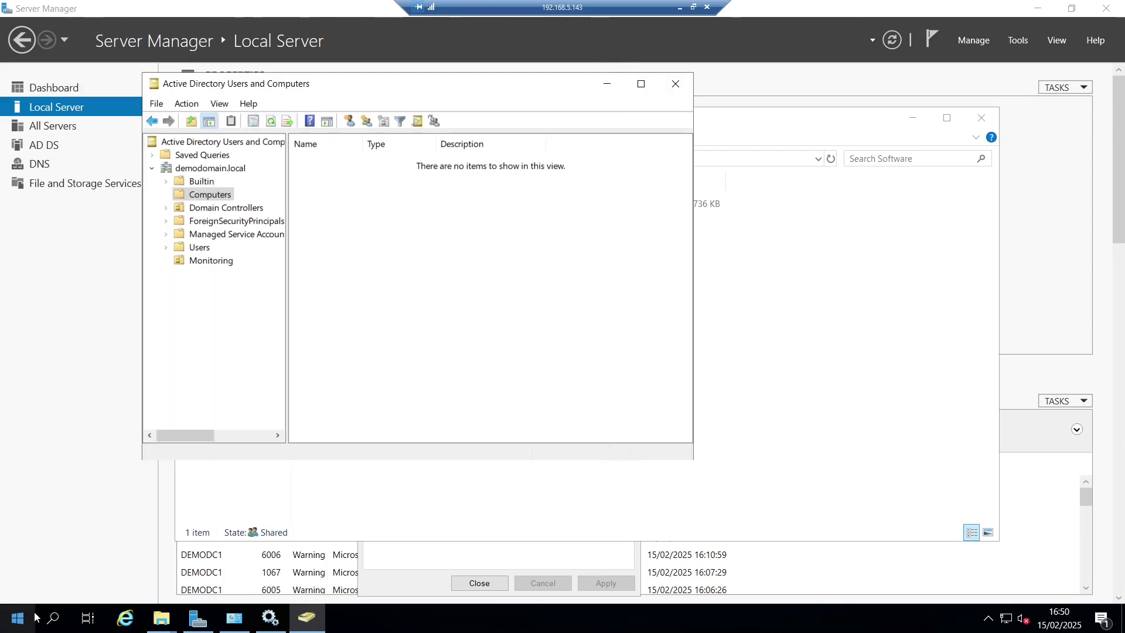
Open Group Policy Management, expand the forest down to the demodomain.local domain, and widen the console tree
left_click(21, 617)
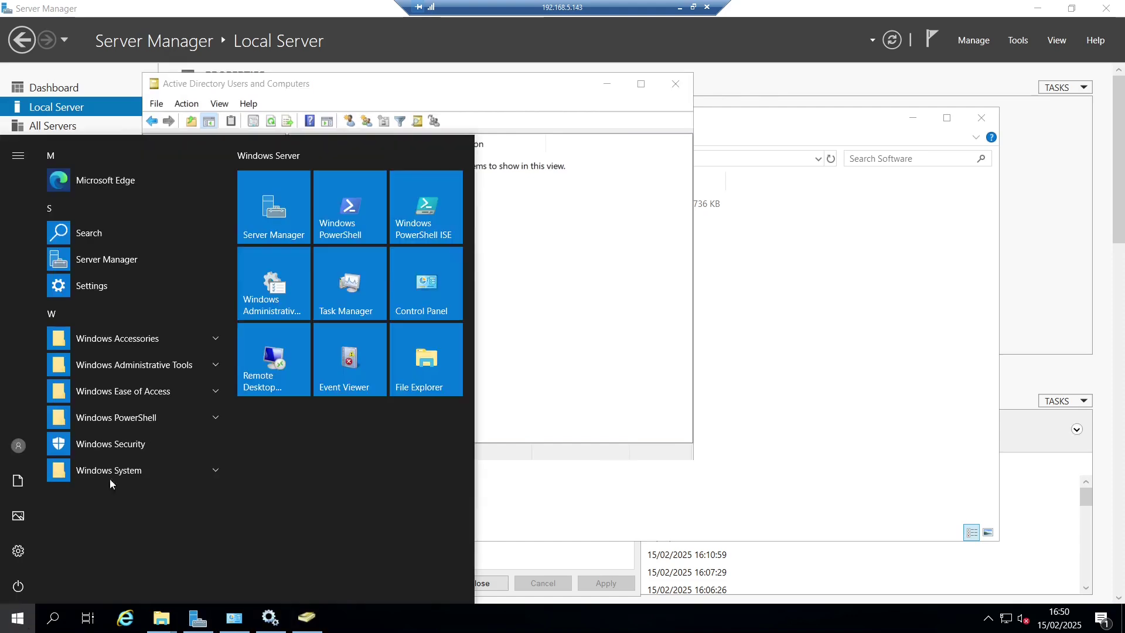
left_click(129, 366)
scroll(167, 448, "down", 3)
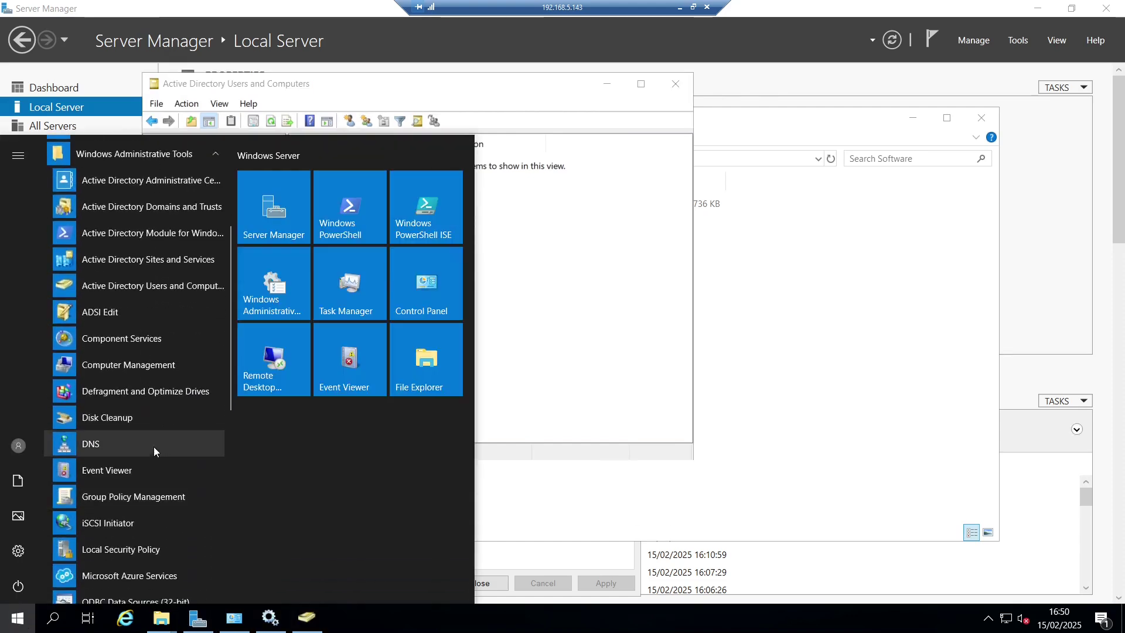
left_click(177, 501)
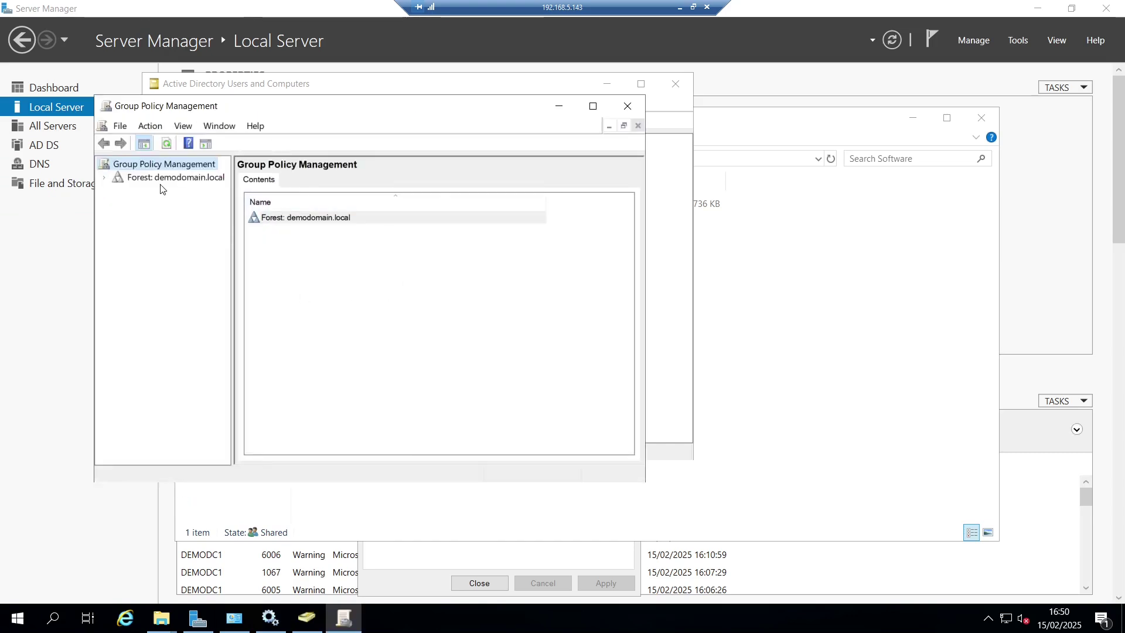
double_click(164, 178)
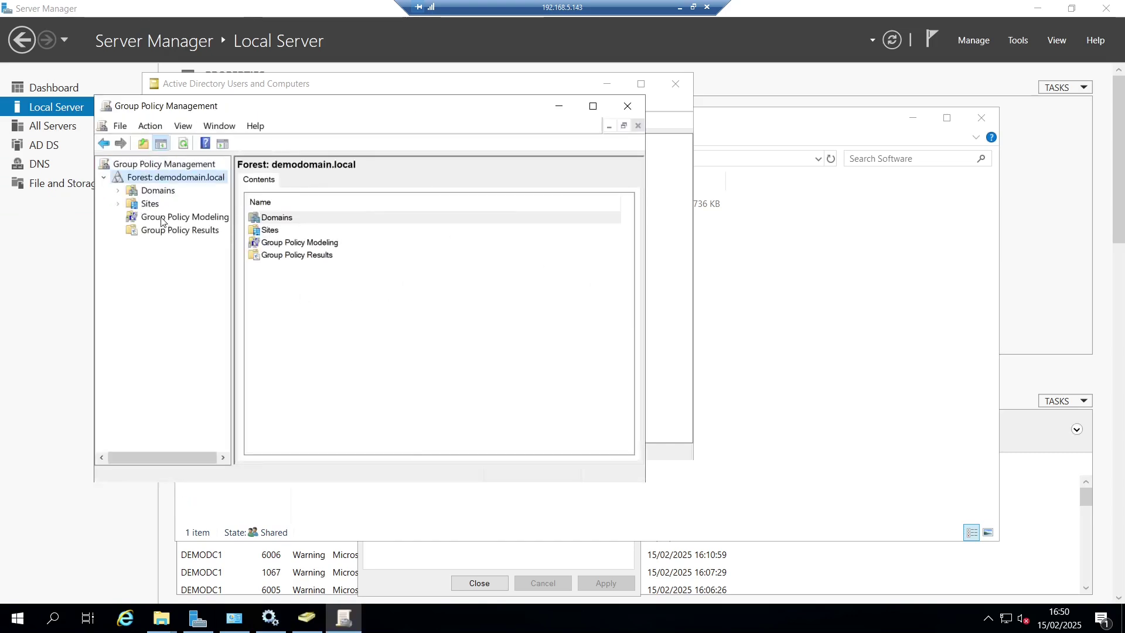
left_click(118, 191)
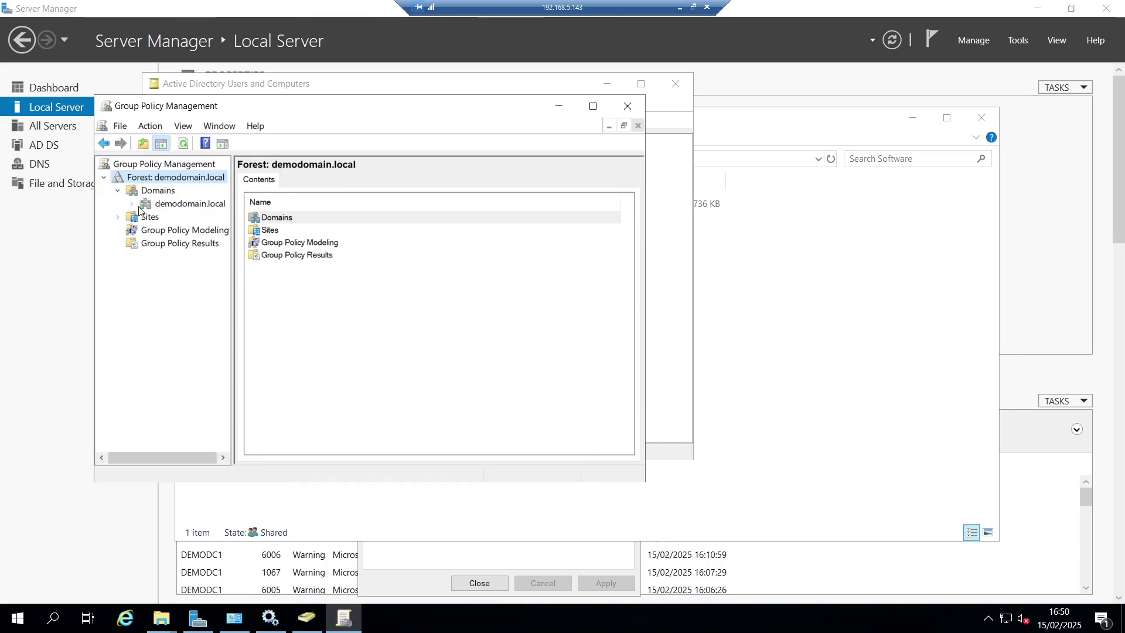
left_click(191, 204)
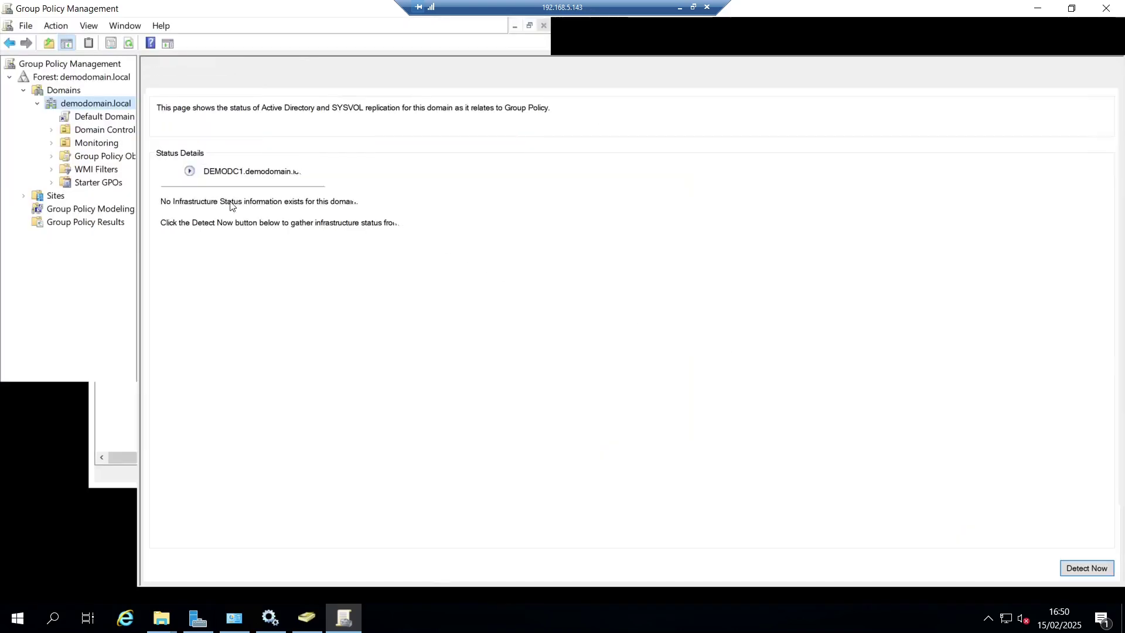
left_click_drag(137, 163, 318, 163)
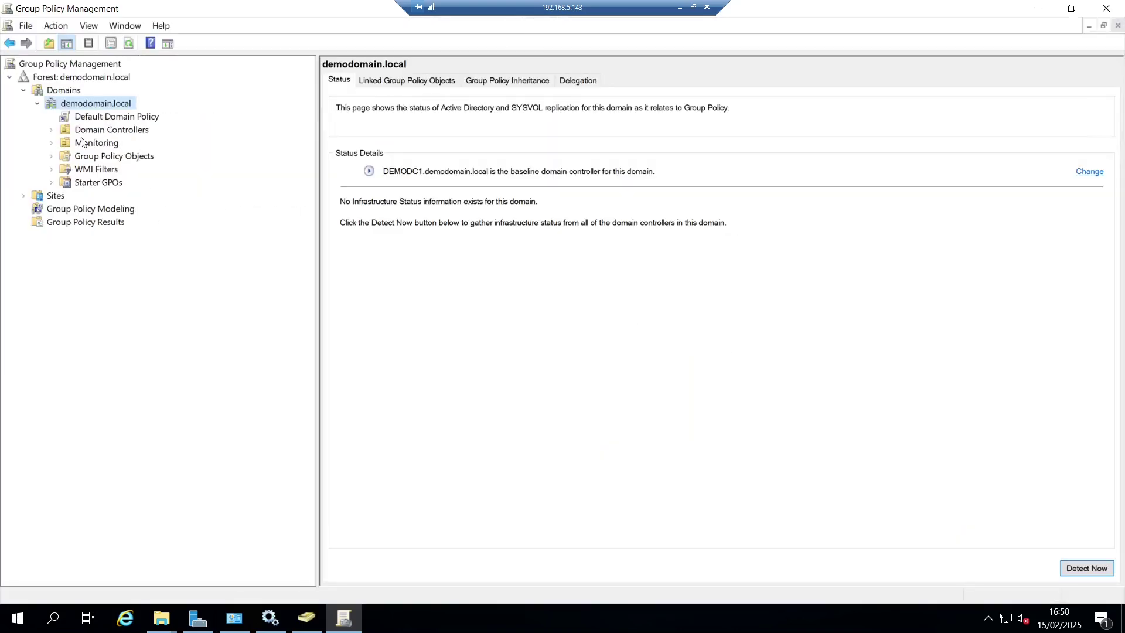
Examine the Group Policy Objects, Sites and Monitoring nodes, and refresh the demodomain.local domain
left_click(119, 159)
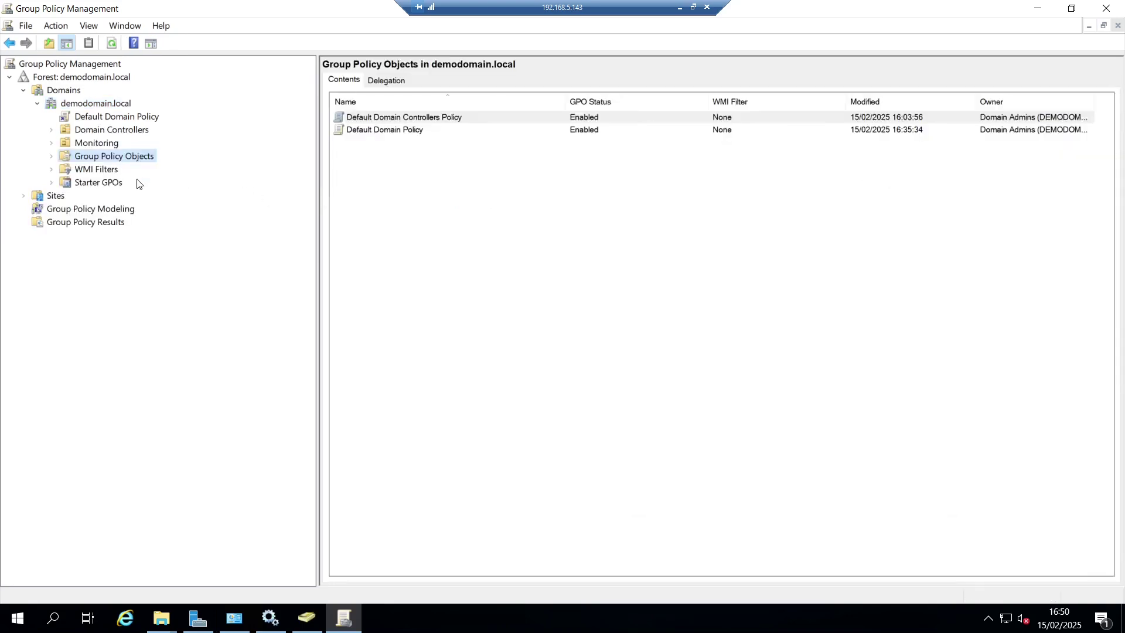
left_click(92, 106)
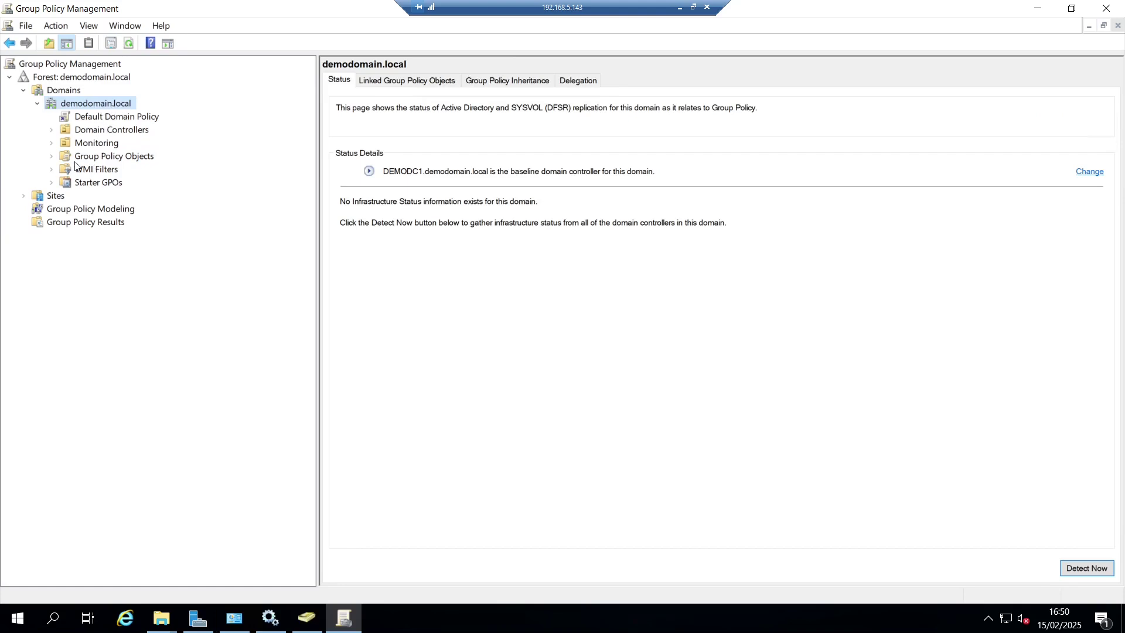
left_click(59, 198)
left_click(109, 105)
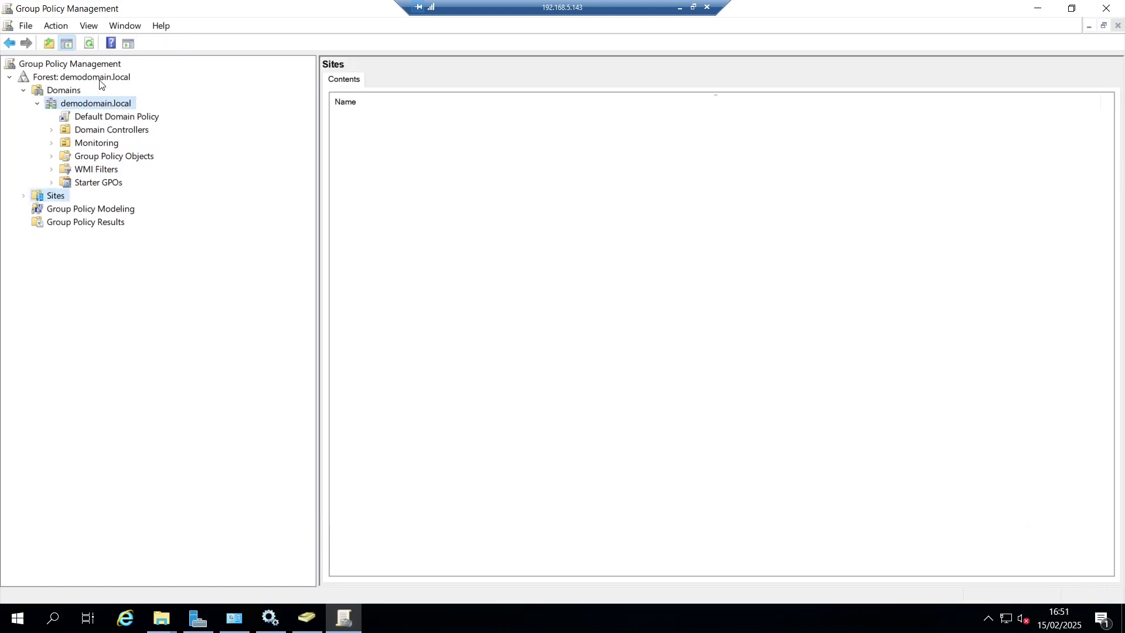
left_click(130, 43)
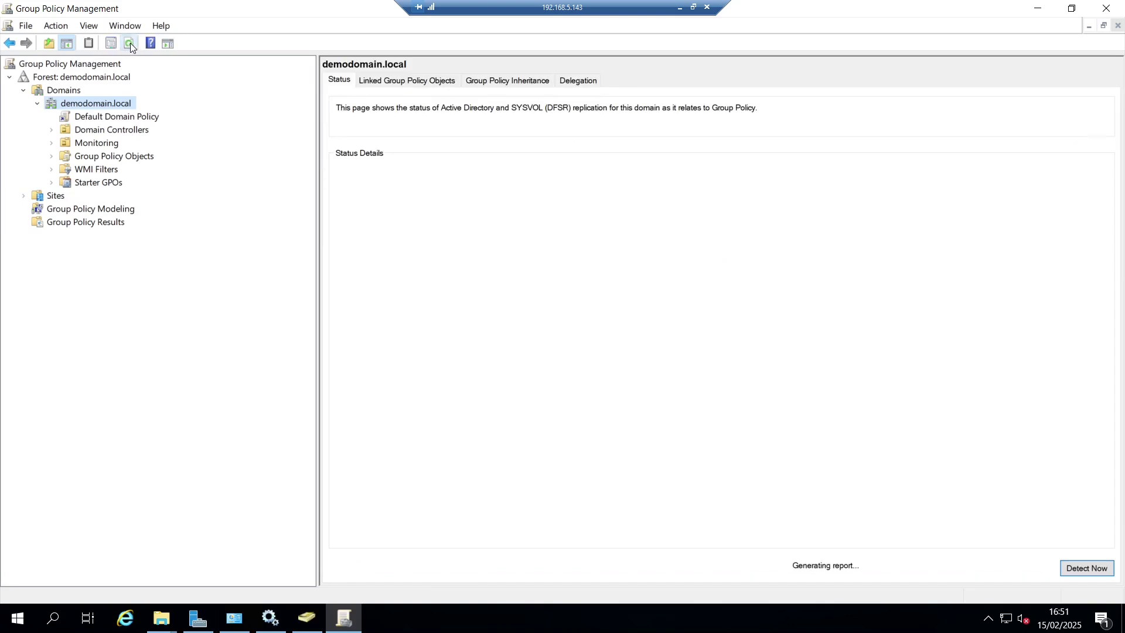
left_click(96, 144)
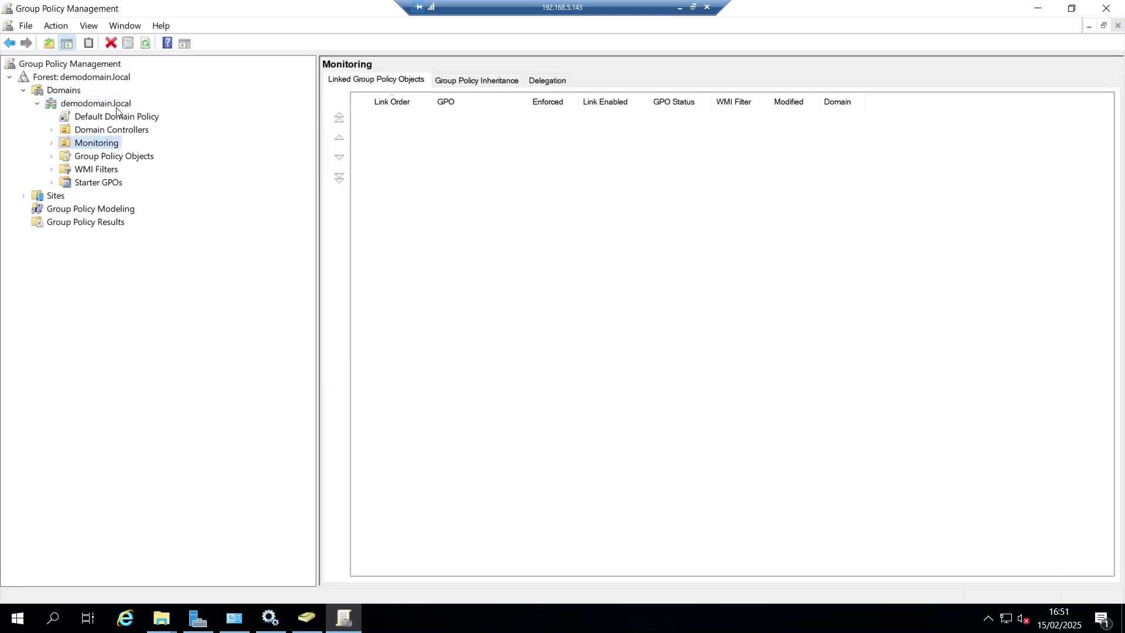
left_click(118, 105)
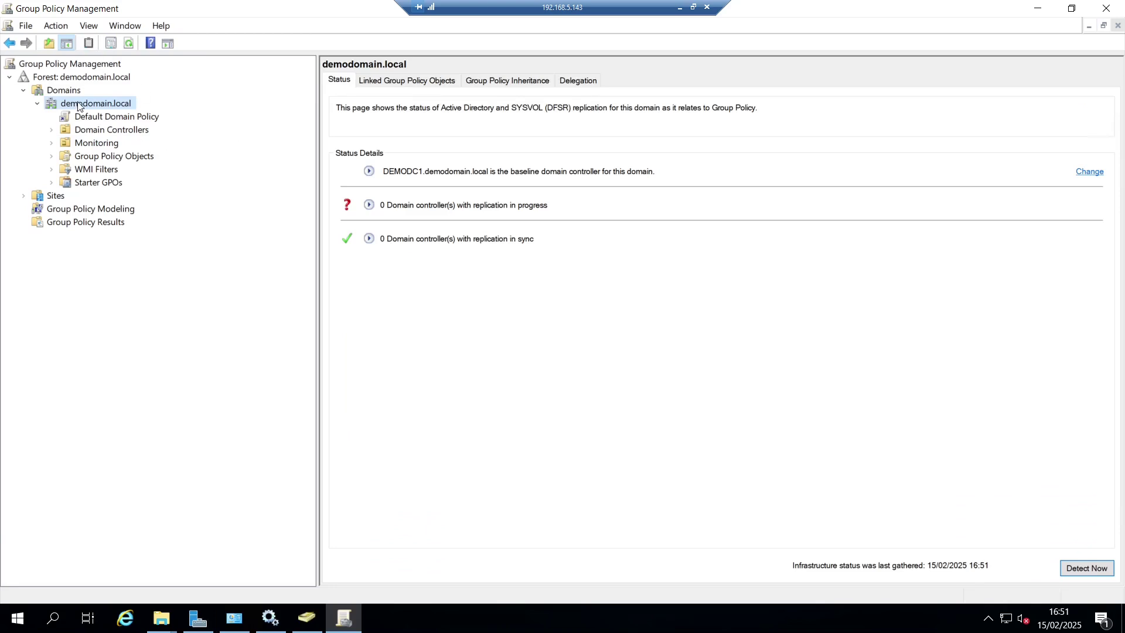
right_click(97, 104)
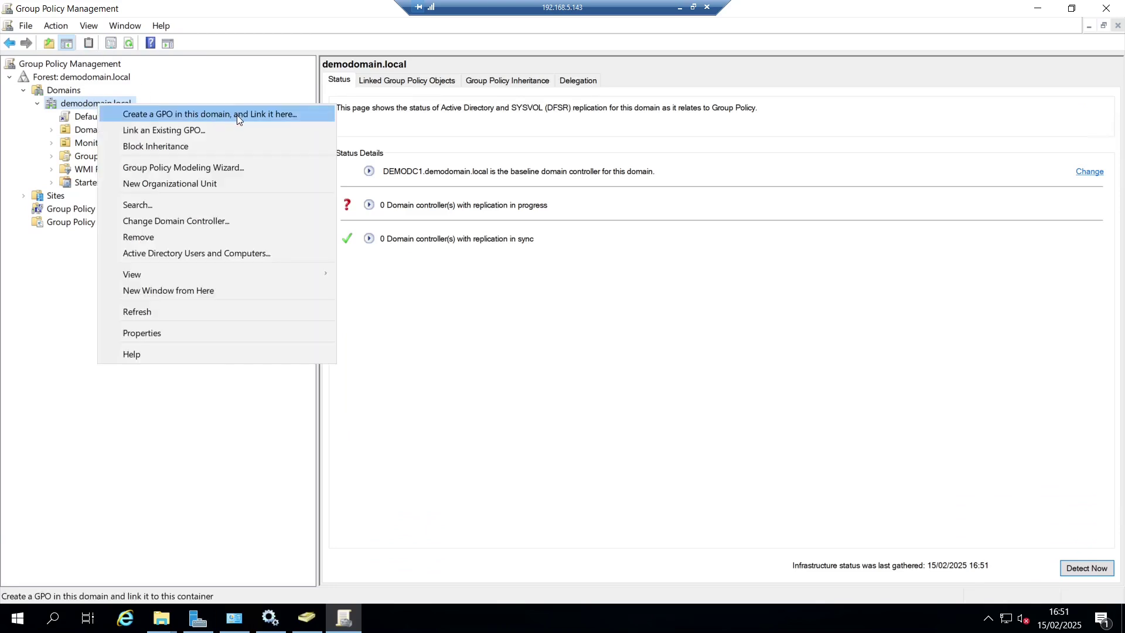
left_click(215, 424)
Create a GPO named PrometheusMonitoring, without a source starter GPO, linked to the Monitoring organizational unit
left_click(110, 145)
right_click(112, 147)
left_click(194, 155)
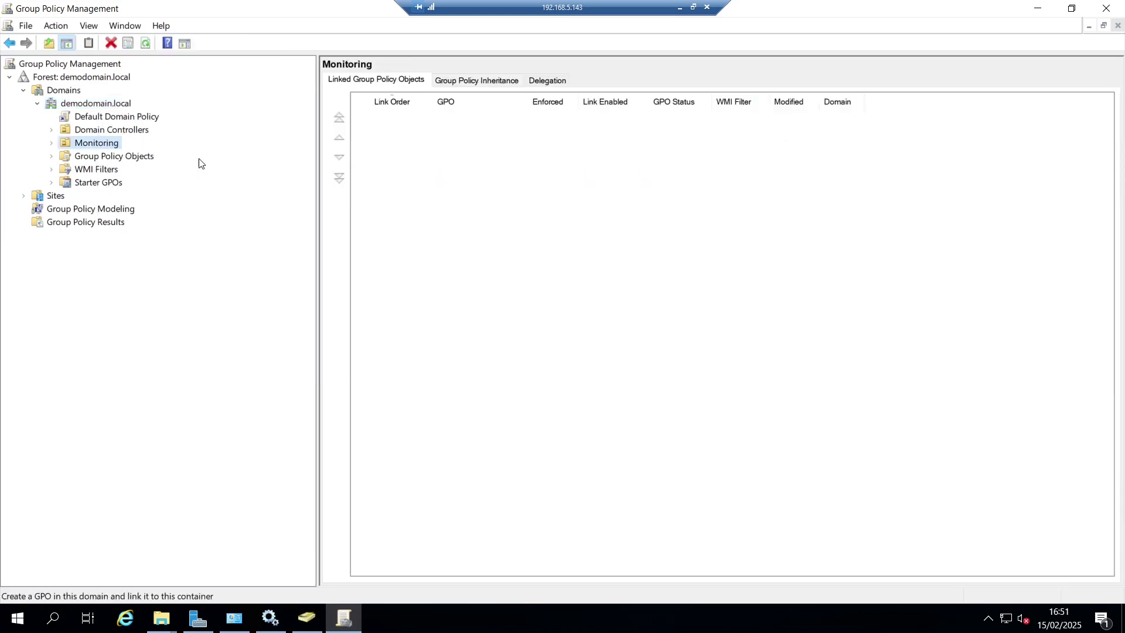
type("PrometheusMo")
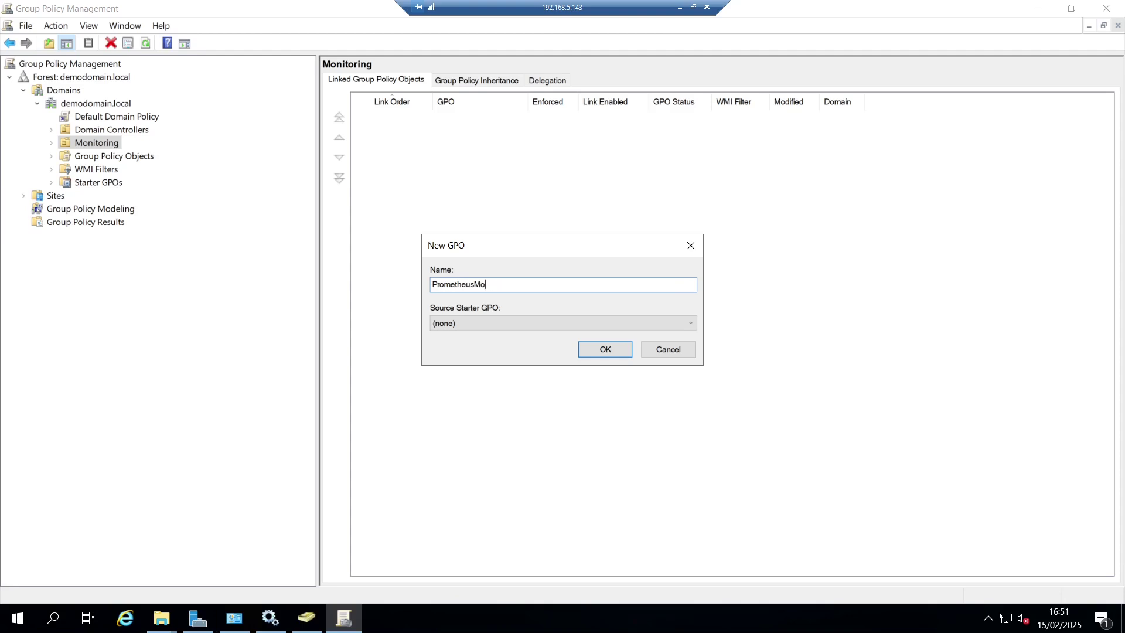
type("nitoring")
key("Return")
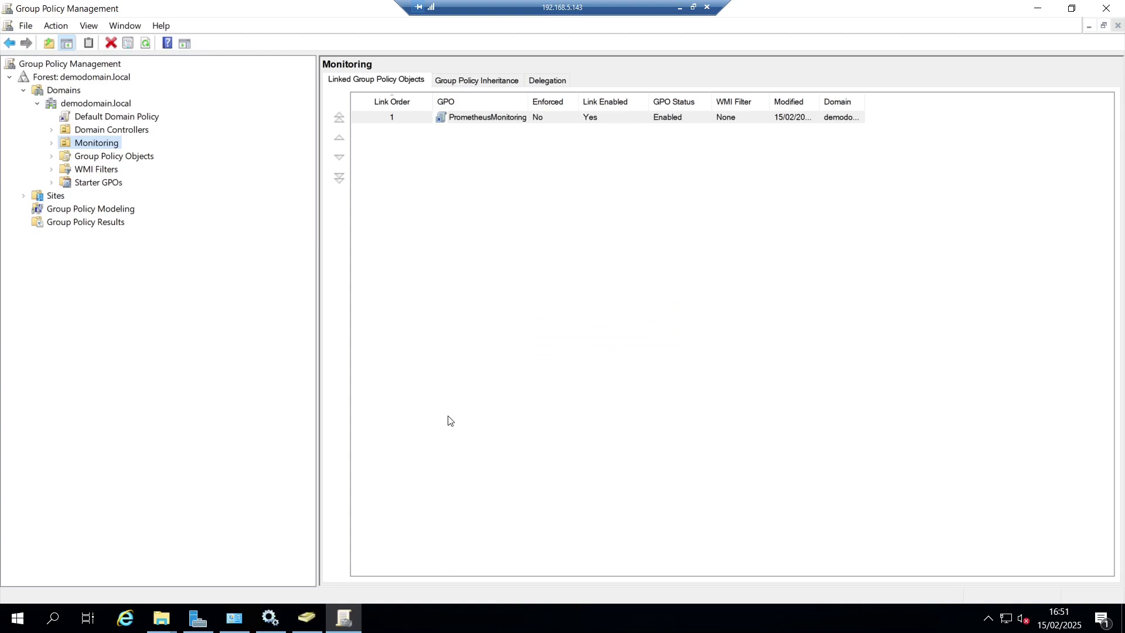
left_click(307, 243)
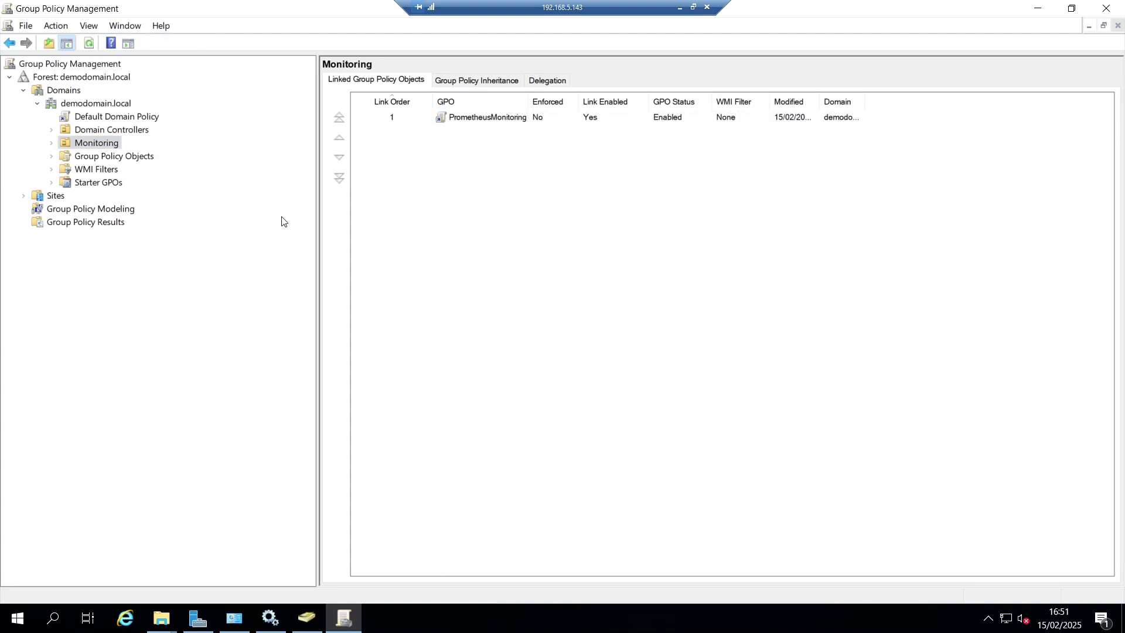
Open the PrometheusMonitoring GPO for editing and go to the Software installation node under the Computer Configuration policies
left_click(52, 156)
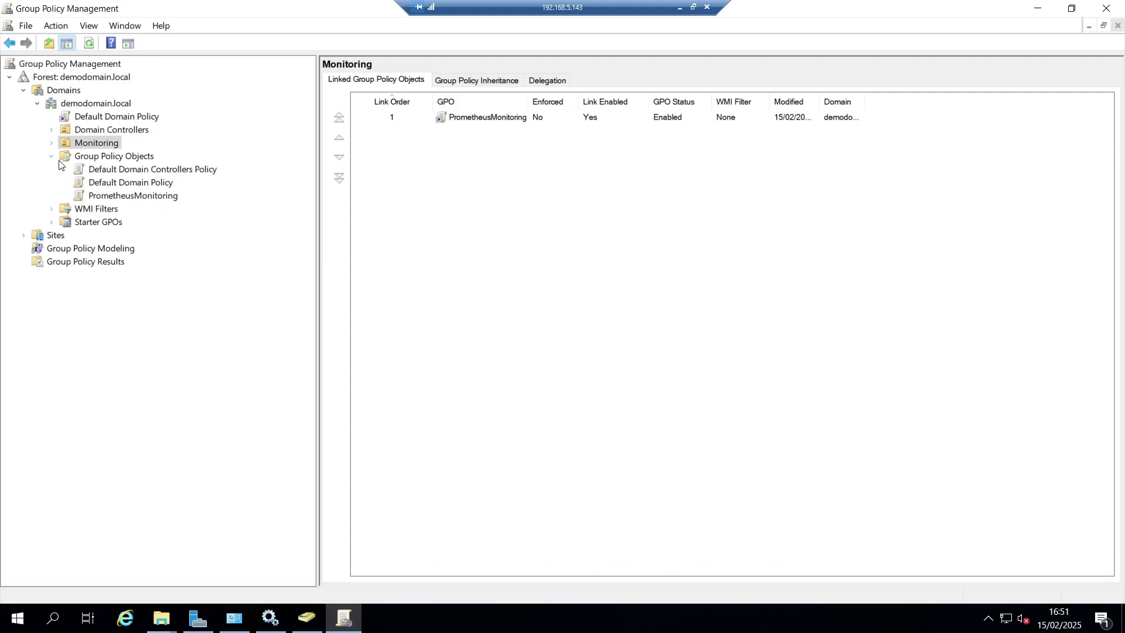
left_click(144, 199)
right_click(143, 199)
left_click(208, 211)
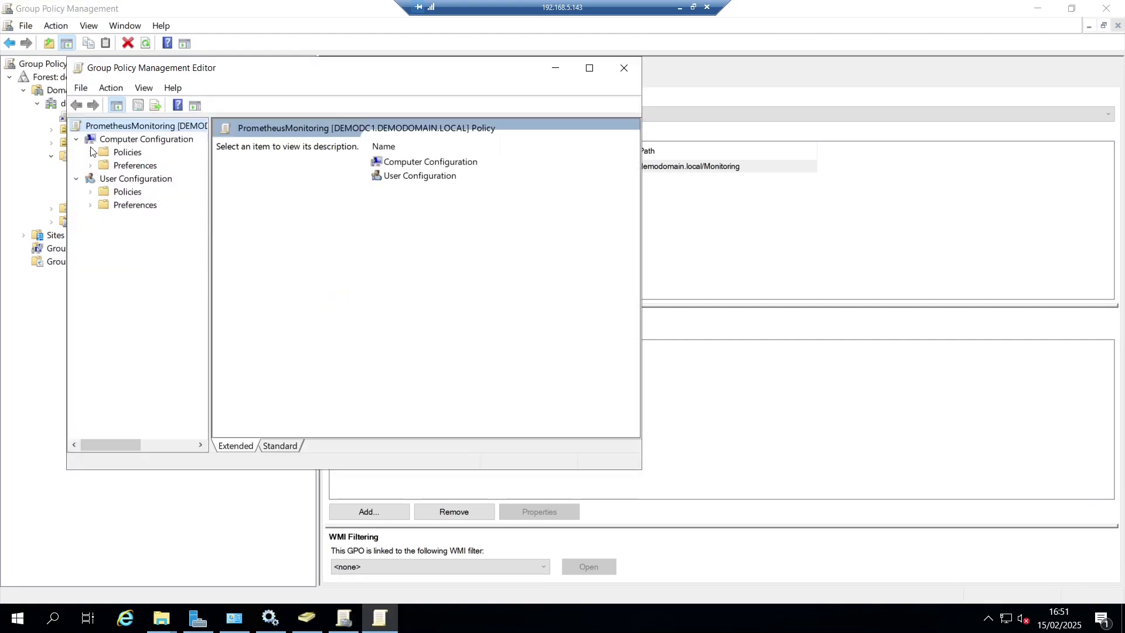
left_click(91, 153)
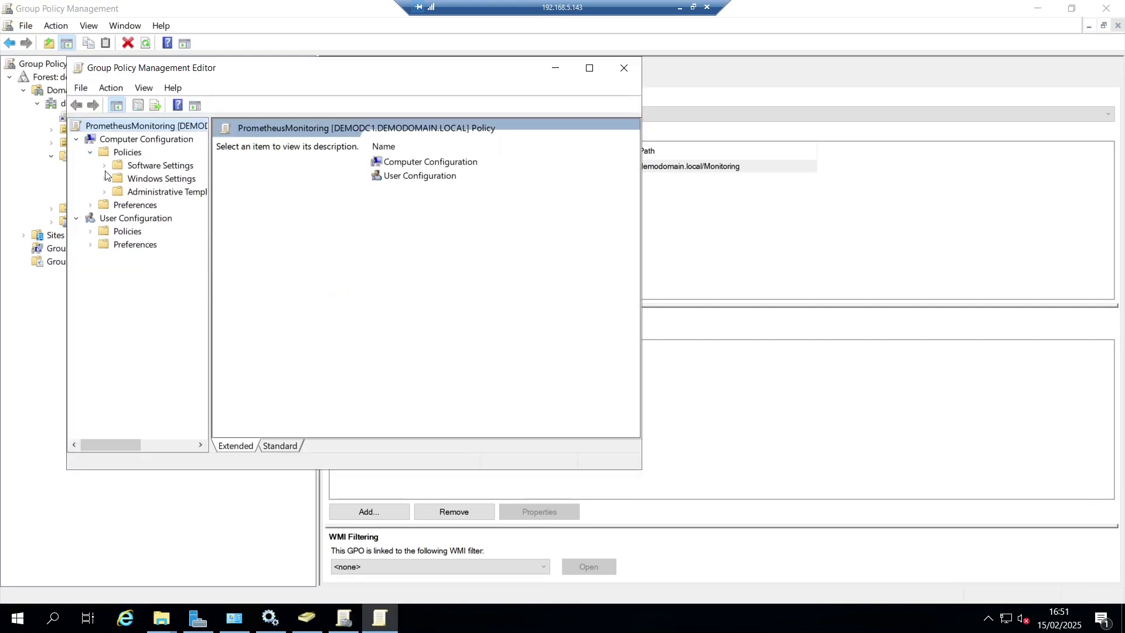
left_click(105, 167)
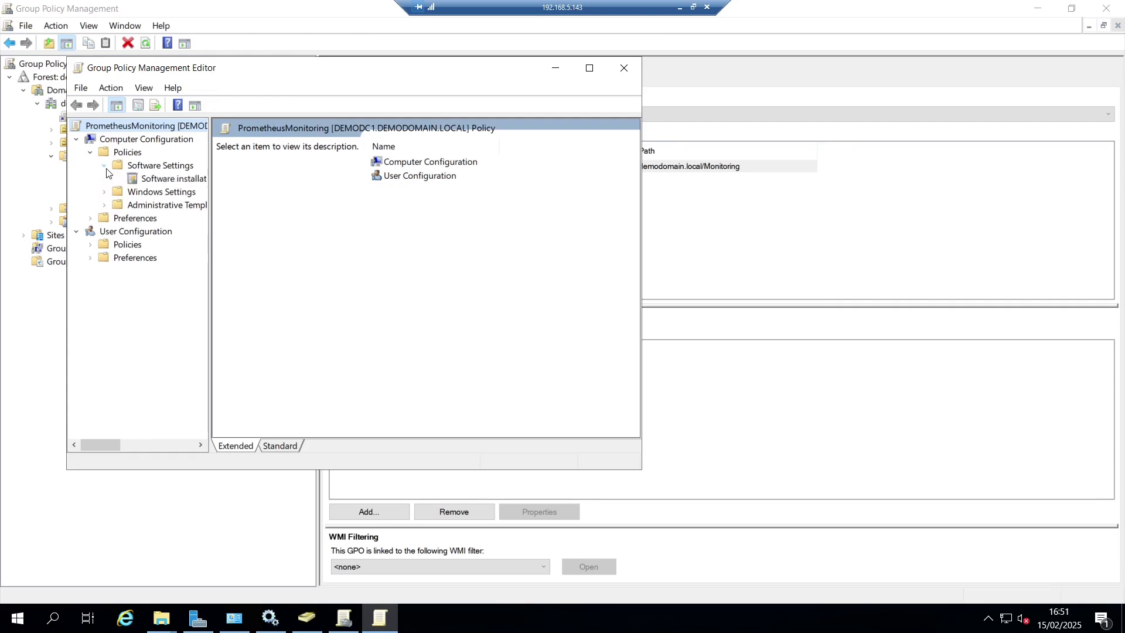
left_click(170, 180)
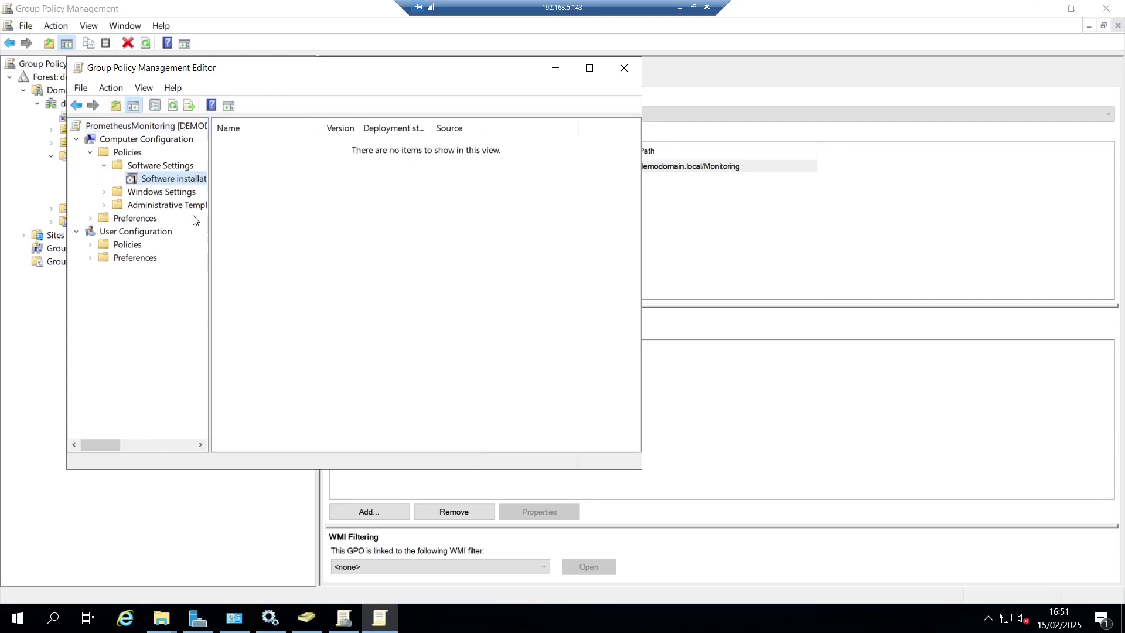
Add the windows_exporter-0.30.1-amd64 installer from \\demodc1\software as a new software installation package with the Assigned deployment method
right_click(178, 182)
mouse_move(234, 196)
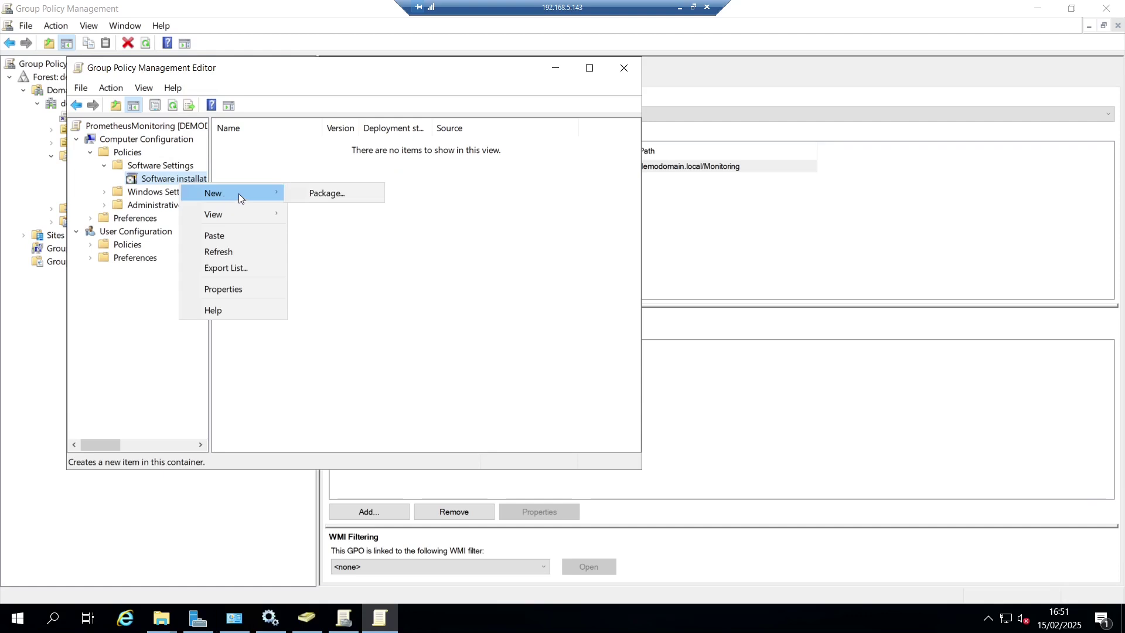
left_click(299, 192)
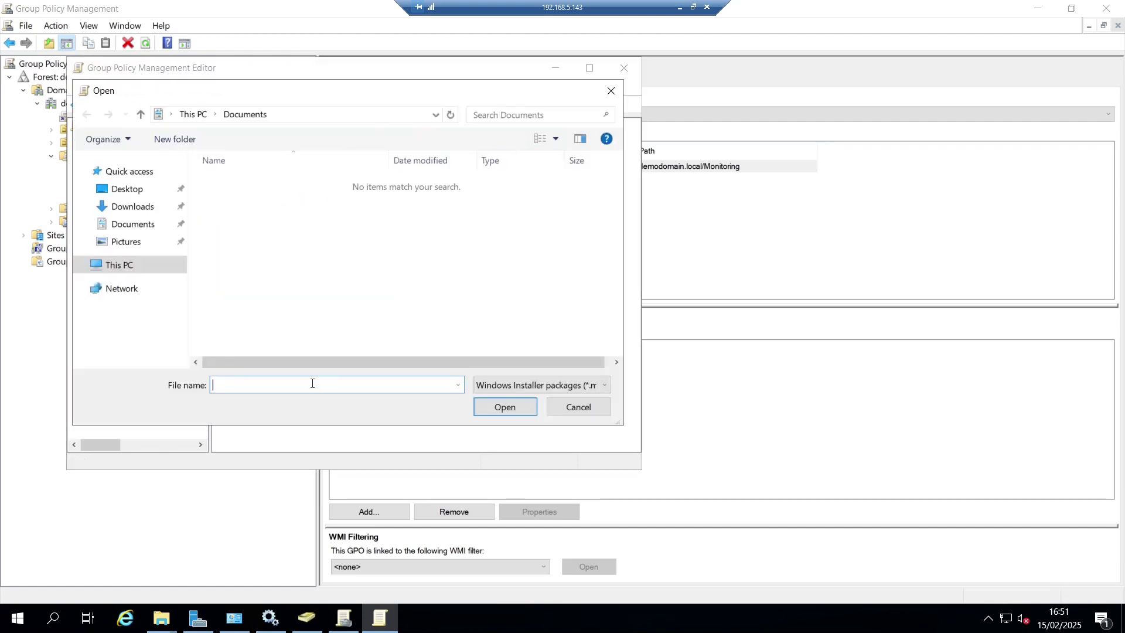
type("\\\\demodc1\\softw")
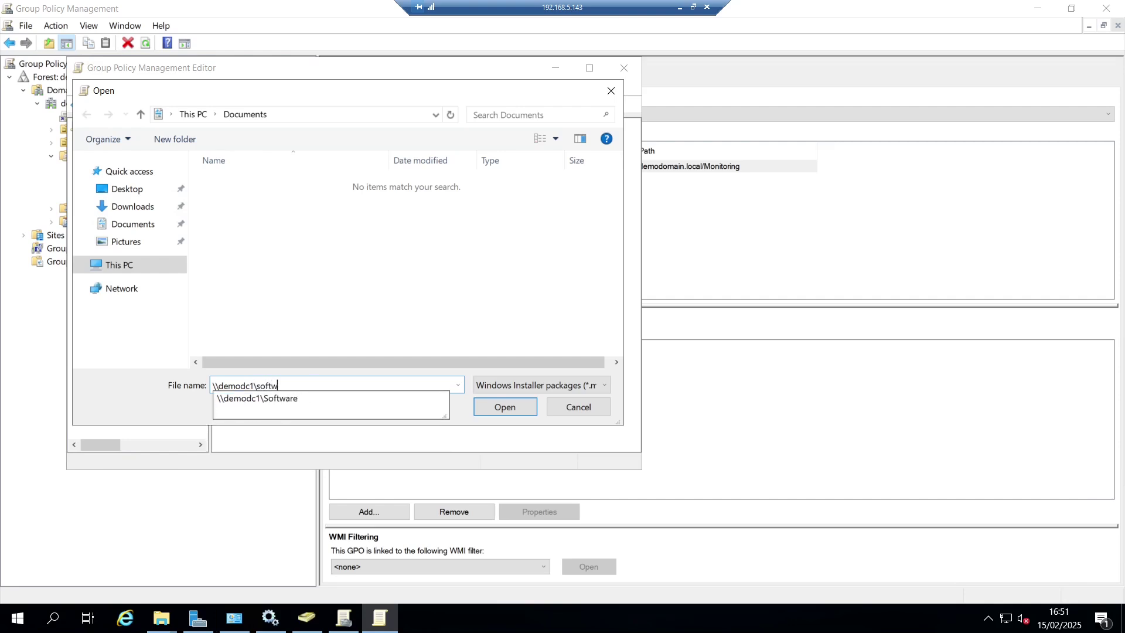
type("are")
key("Return")
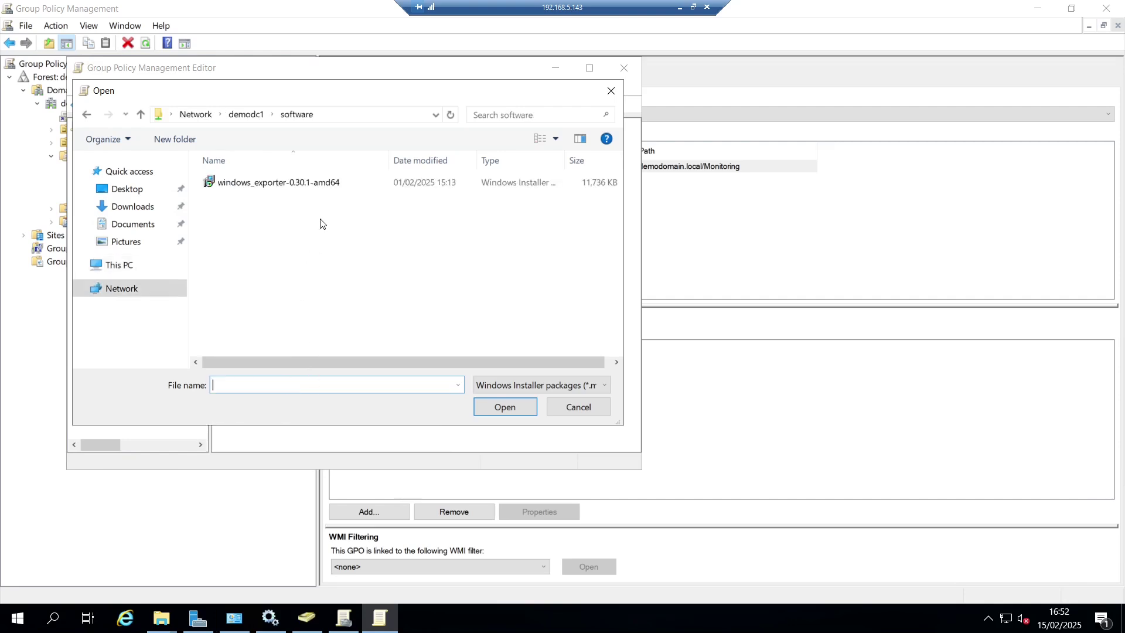
left_click(296, 184)
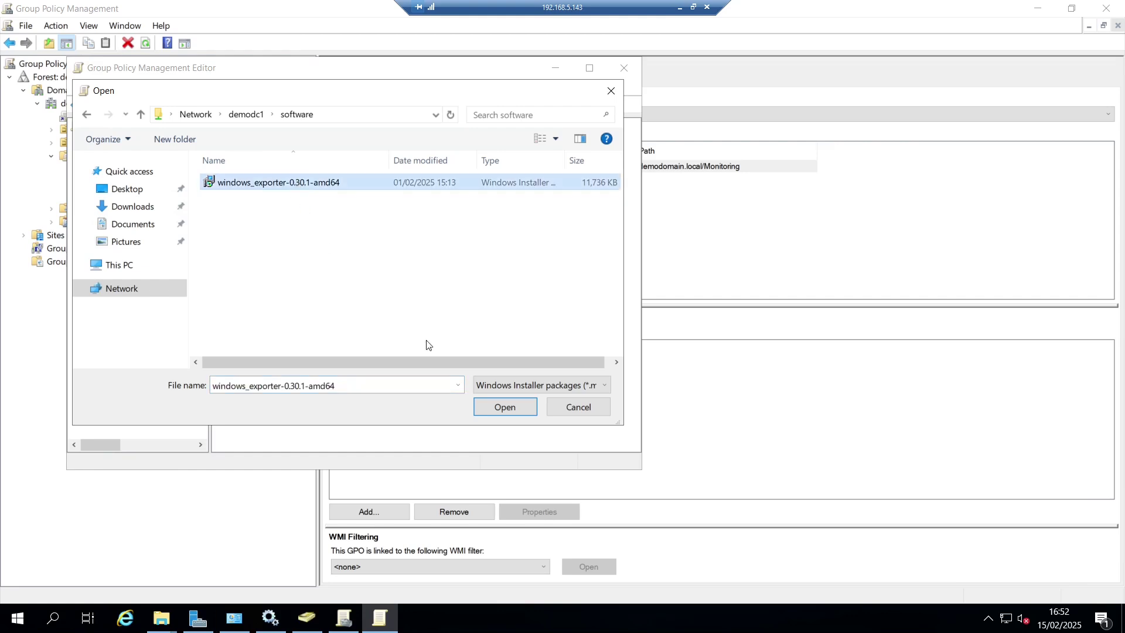
left_click(507, 413)
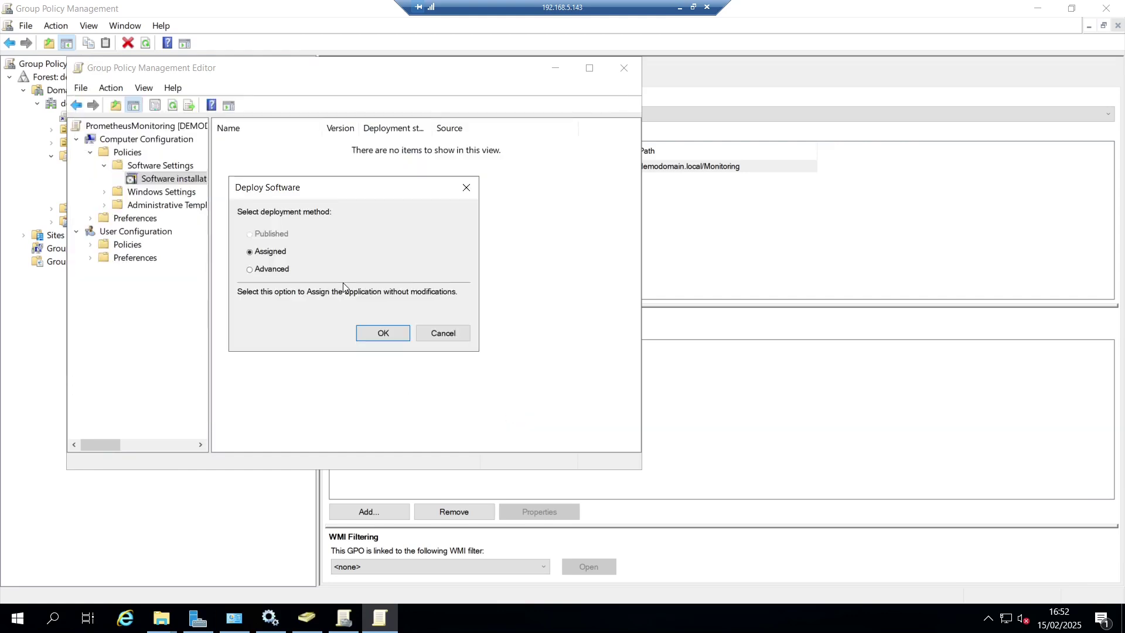
left_click(383, 334)
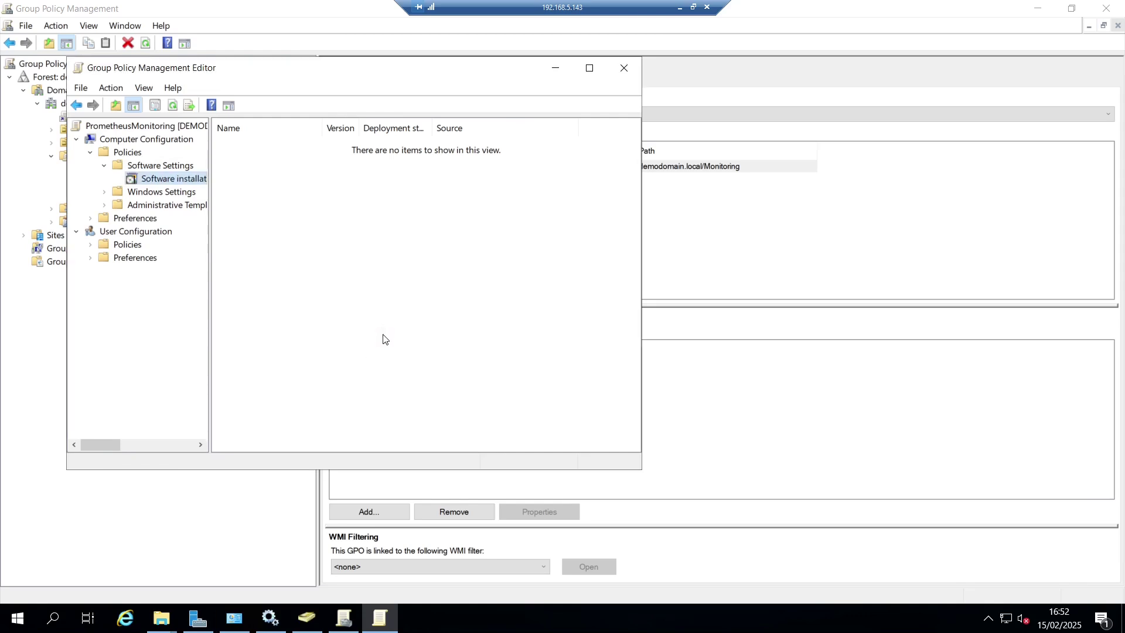
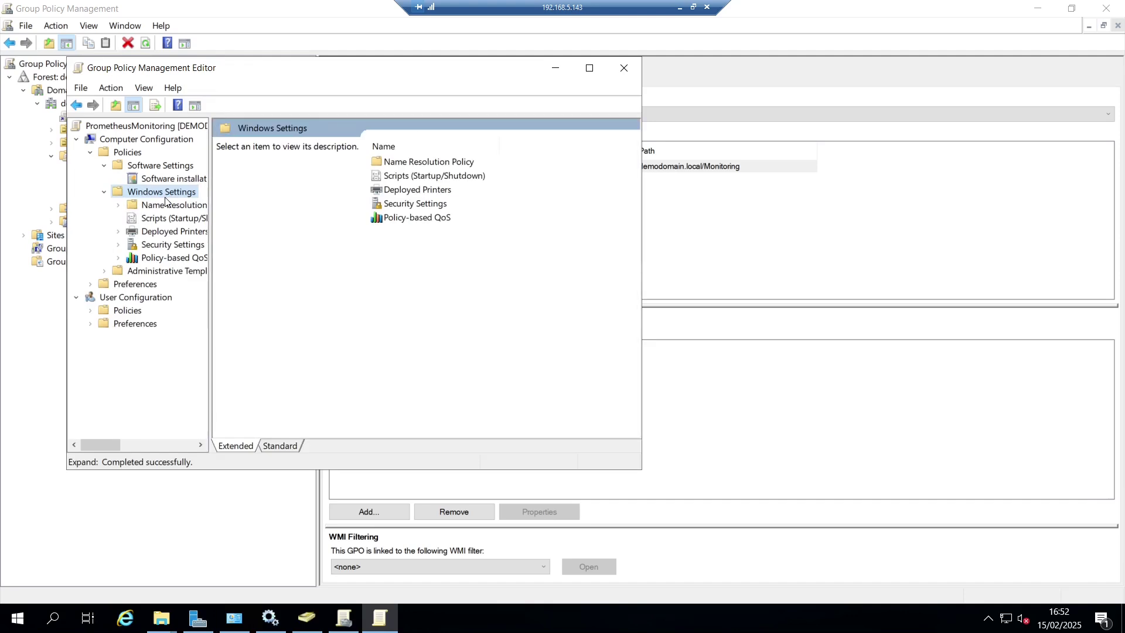
Go to the Inbound Rules of Windows Defender Firewall with Advanced Security under the computer's Security Settings, widening the console tree
left_click(185, 245)
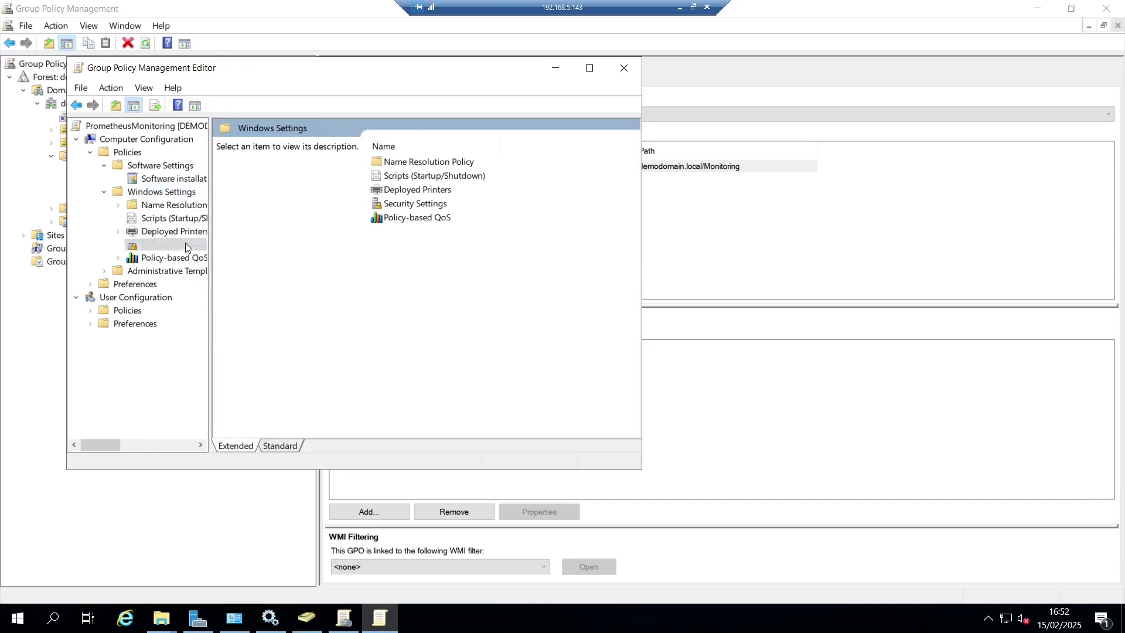
double_click(132, 245)
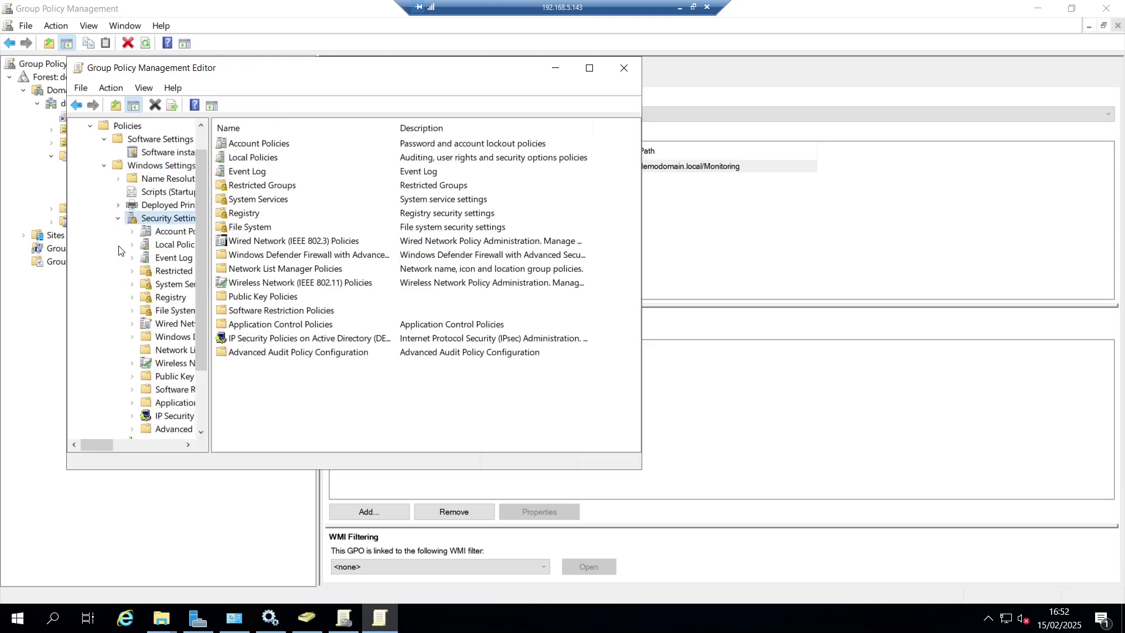
left_click(270, 259)
double_click(270, 259)
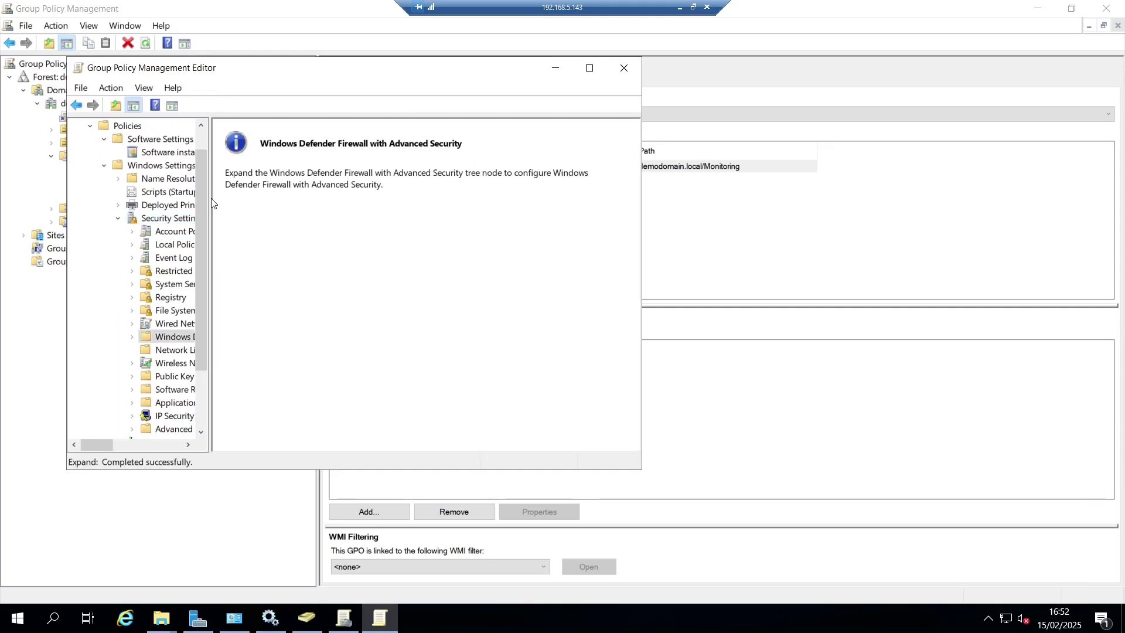
left_click_drag(210, 202, 276, 202)
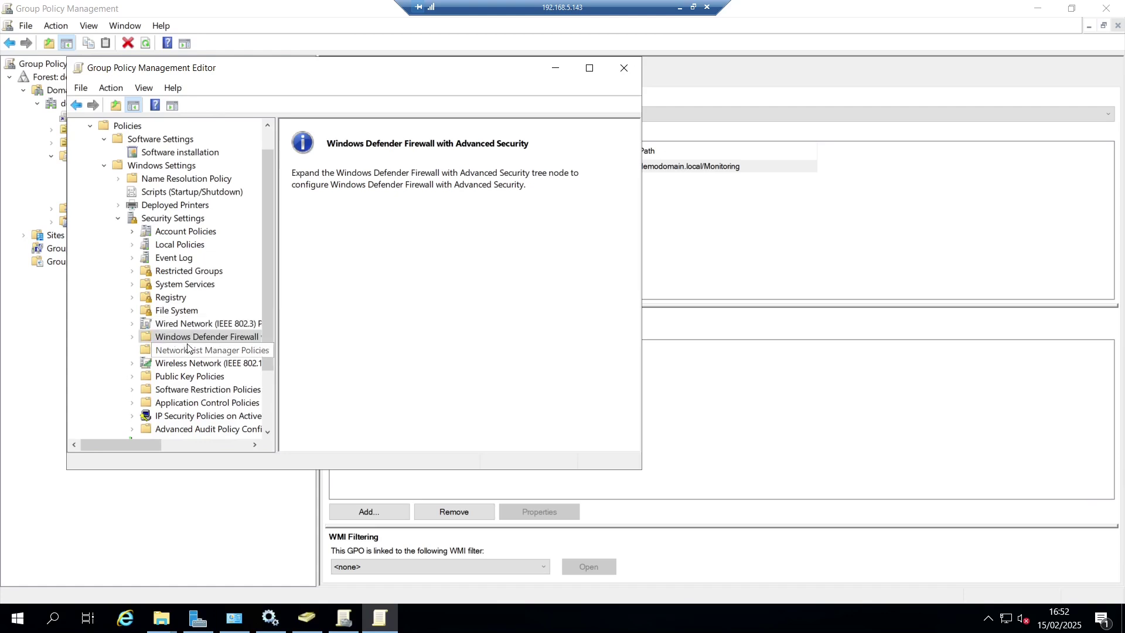
right_click(145, 337)
key("Escape")
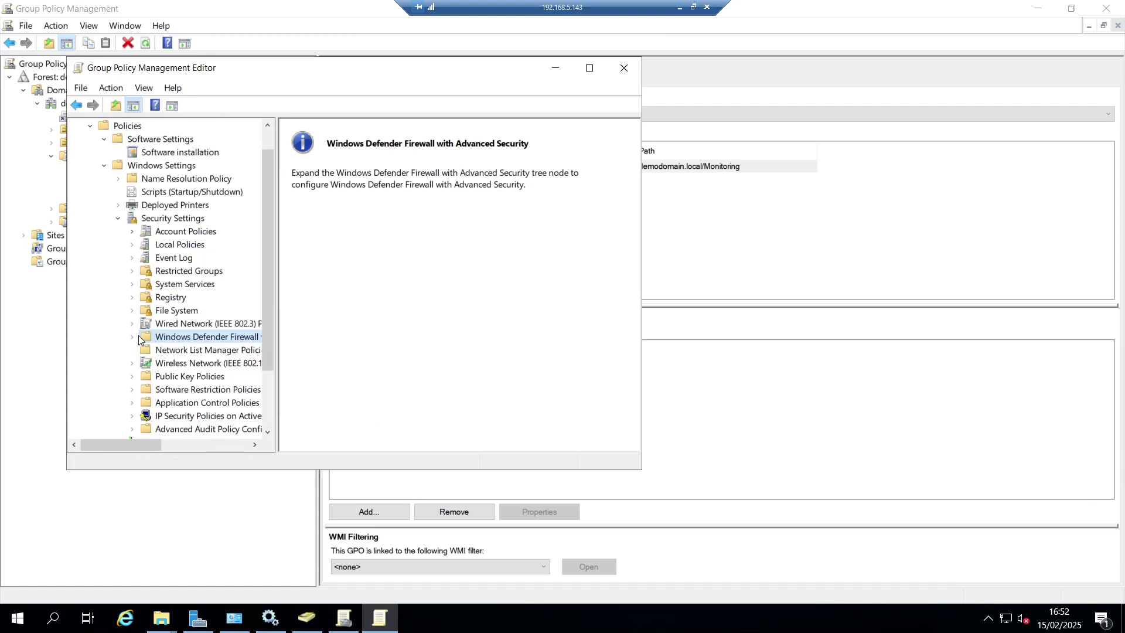
left_click(132, 336)
left_click(202, 350)
double_click(202, 350)
left_click(218, 364)
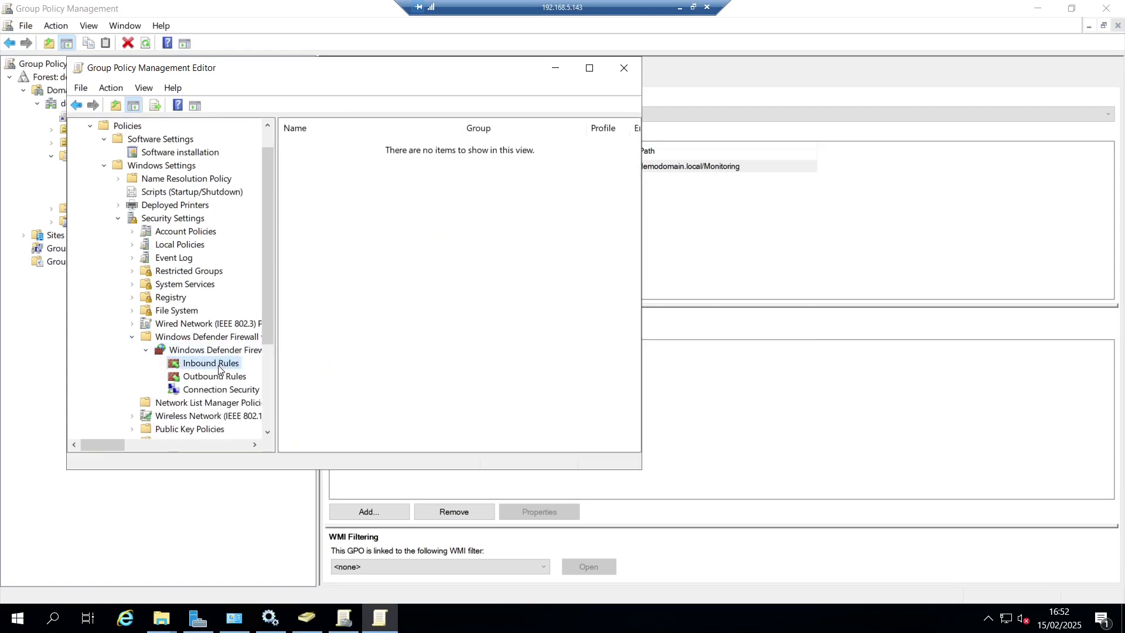
Start a new inbound firewall rule of type Port for TCP with specific local port 9182
right_click(218, 365)
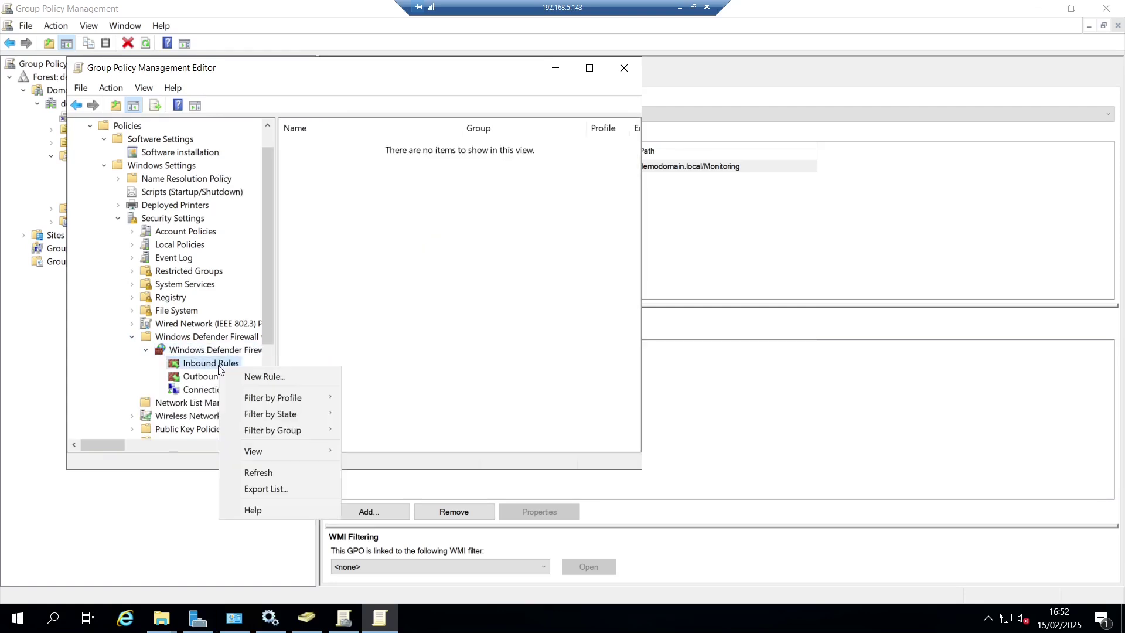
left_click(280, 378)
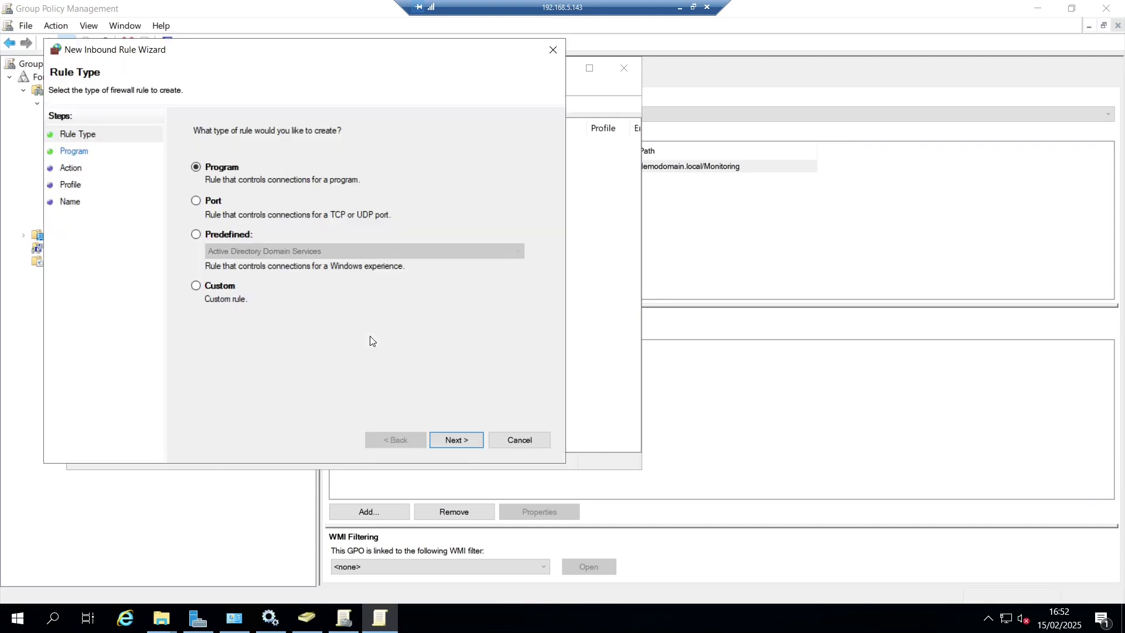
left_click(199, 200)
left_click_drag(247, 55, 358, 87)
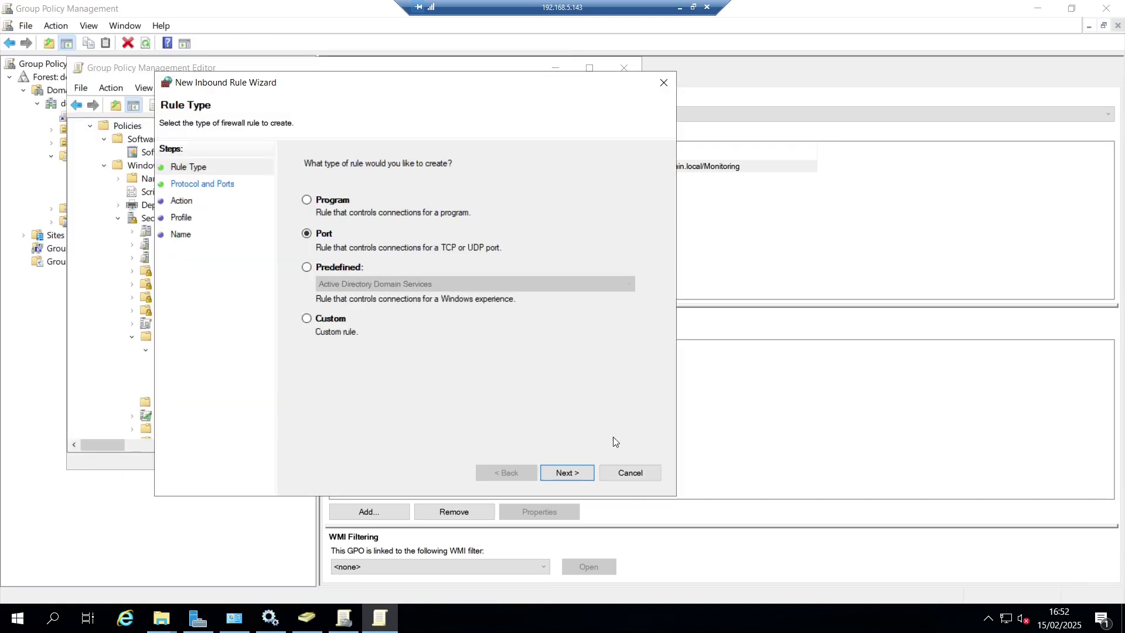
left_click(578, 471)
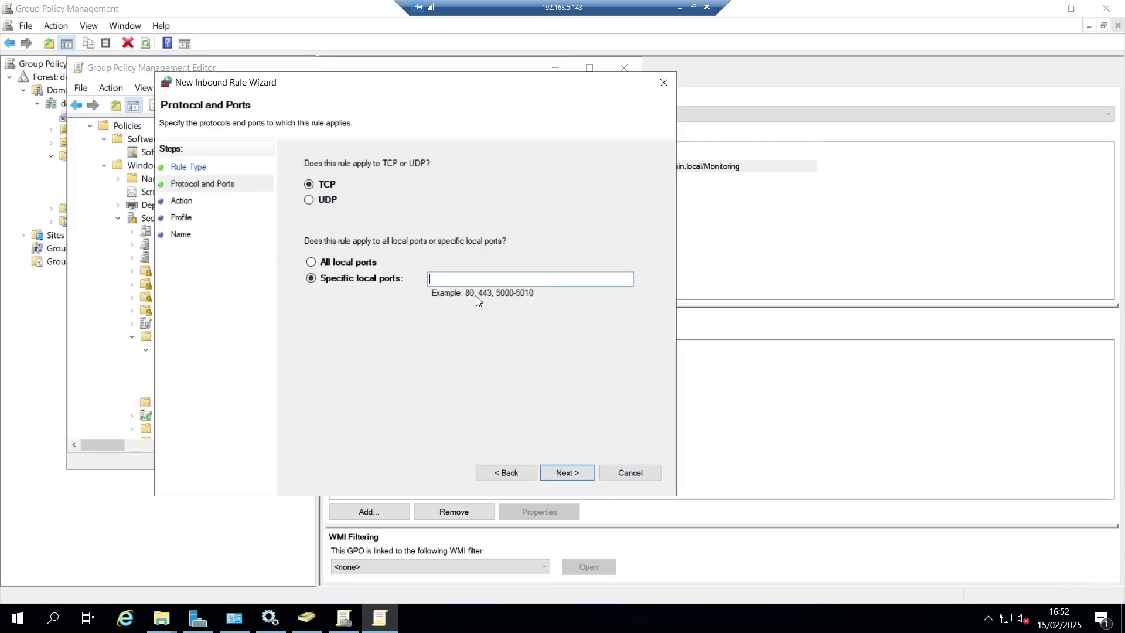
type("9182")
left_click(578, 482)
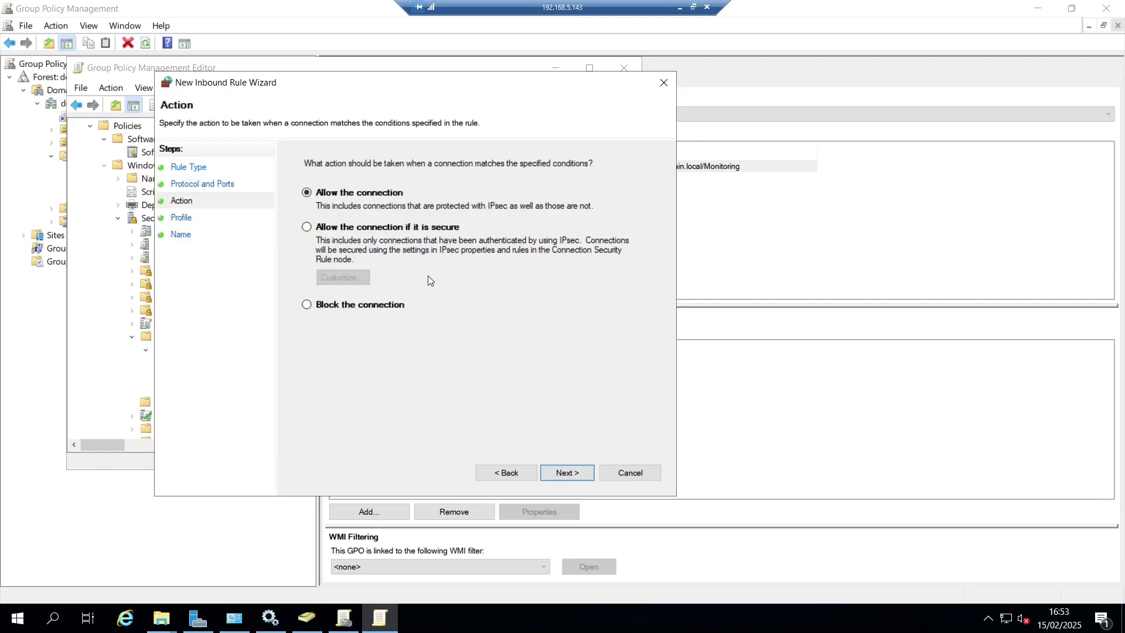
Allow the connection for the Domain, Private and Public profiles, and finish the rule with the name Prometheus_Exporter_Inbound
left_click(569, 474)
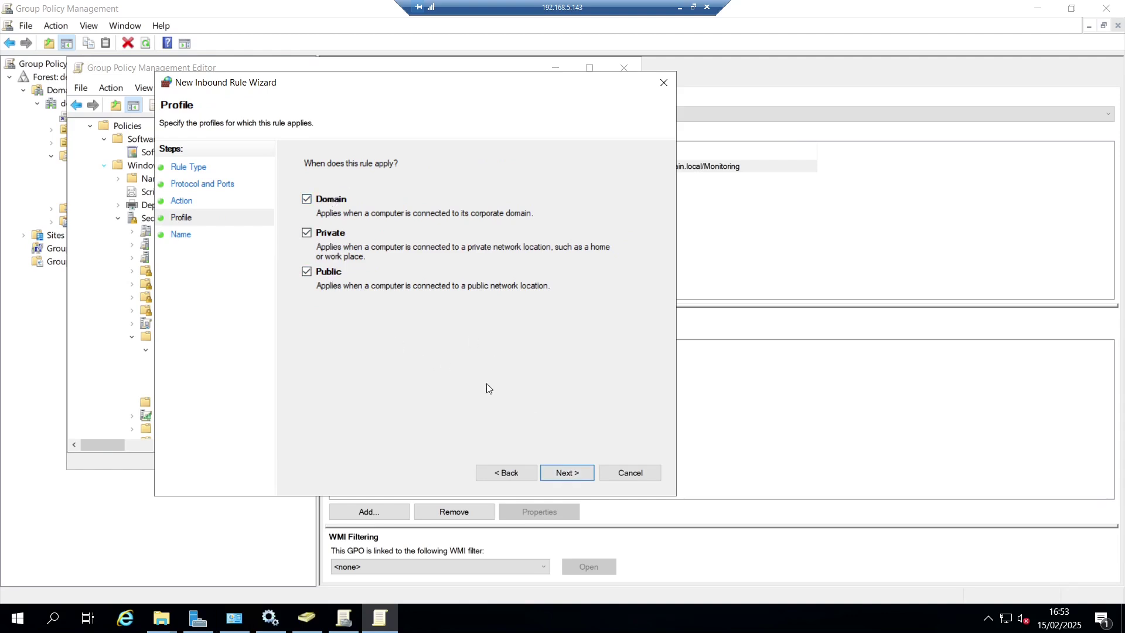
left_click(574, 477)
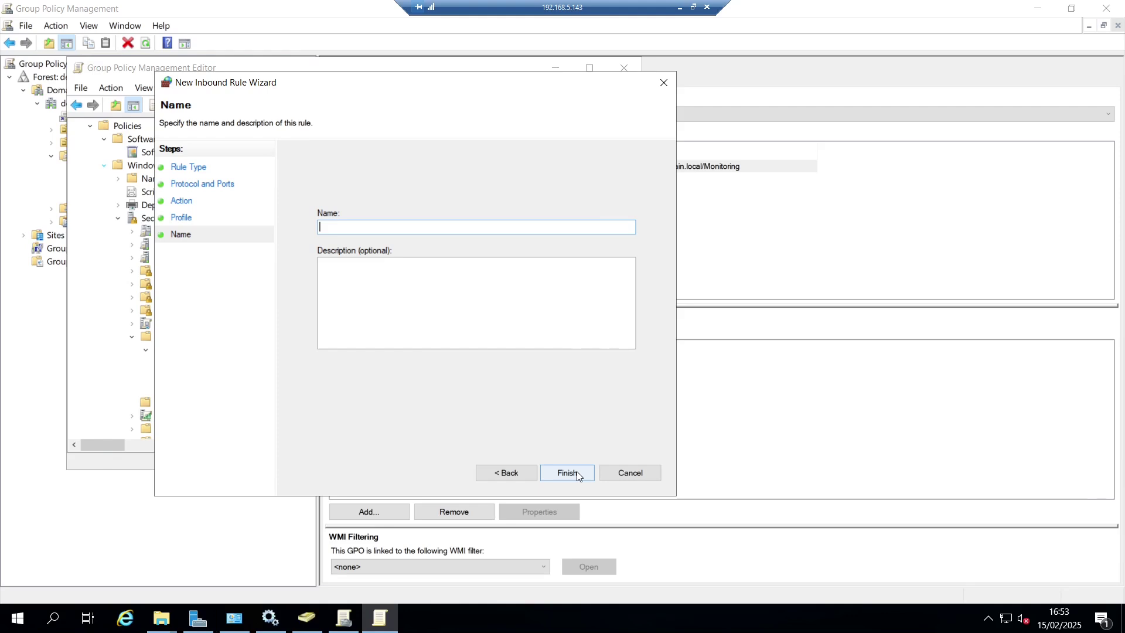
type("Prometheus_Exporter_Inbound")
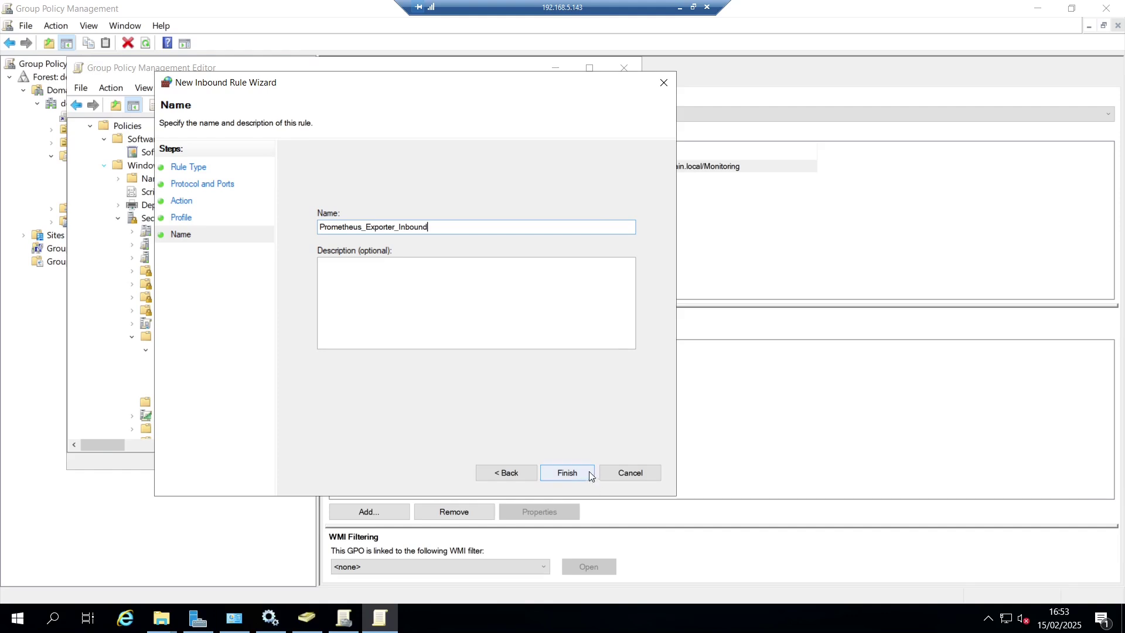
left_click(567, 473)
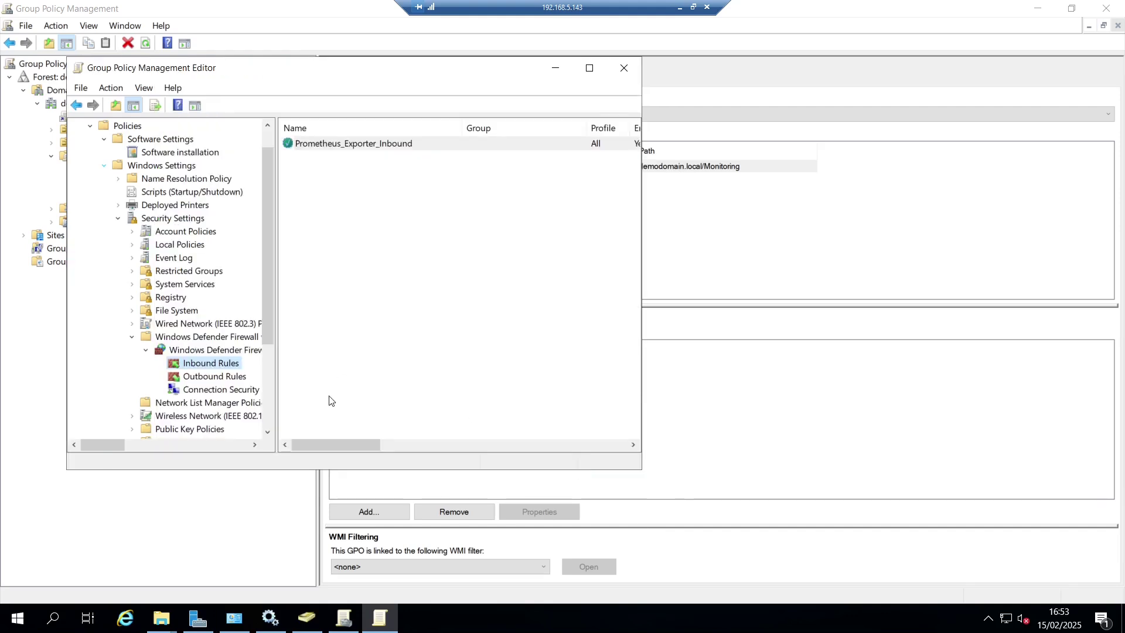
mouse_move(335, 445)
left_mouse_down()
mouse_move(470, 444)
mouse_move(319, 435)
left_mouse_up()
left_click(504, 296)
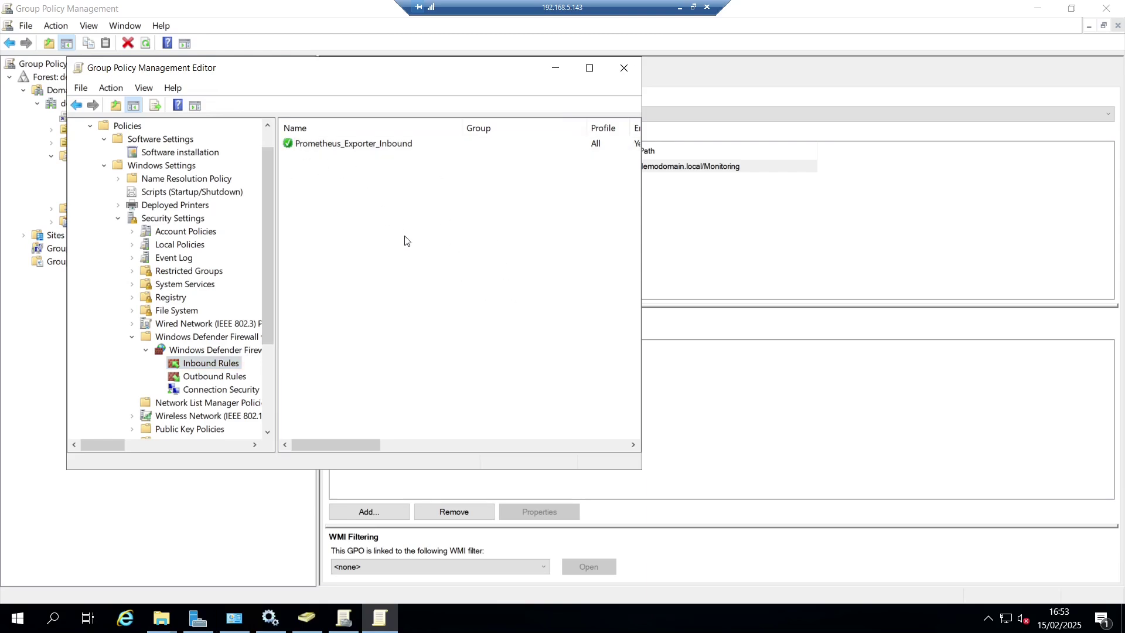
Check the GPO link beneath the Monitoring OU and that OU's computers in Active Directory Users and Computers
left_click_drag(213, 69, 401, 99)
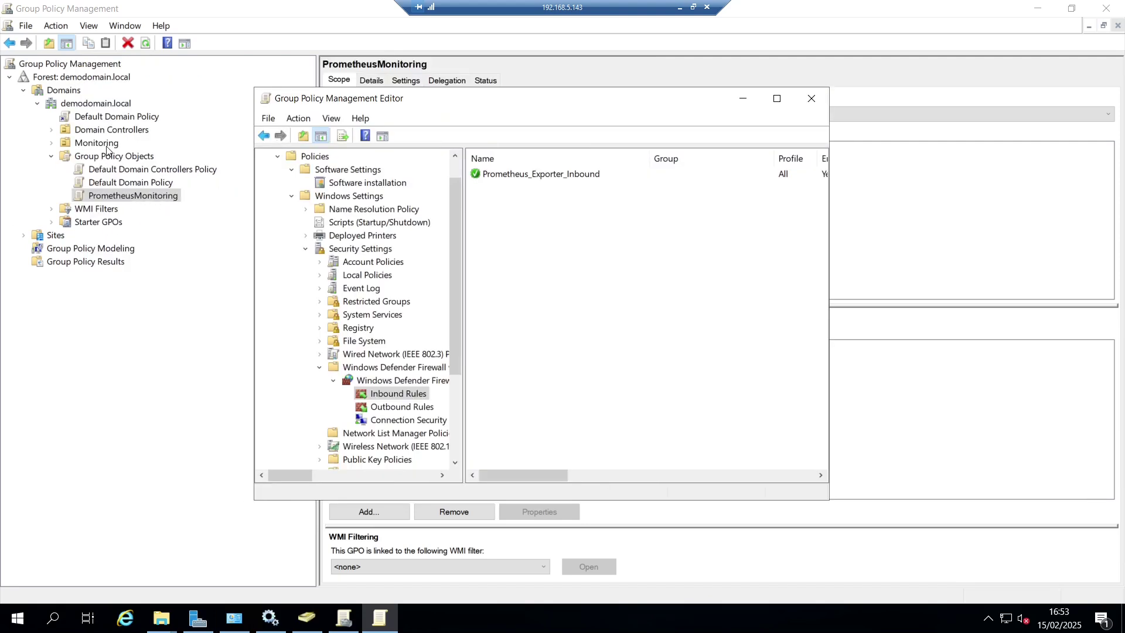
left_click(51, 142)
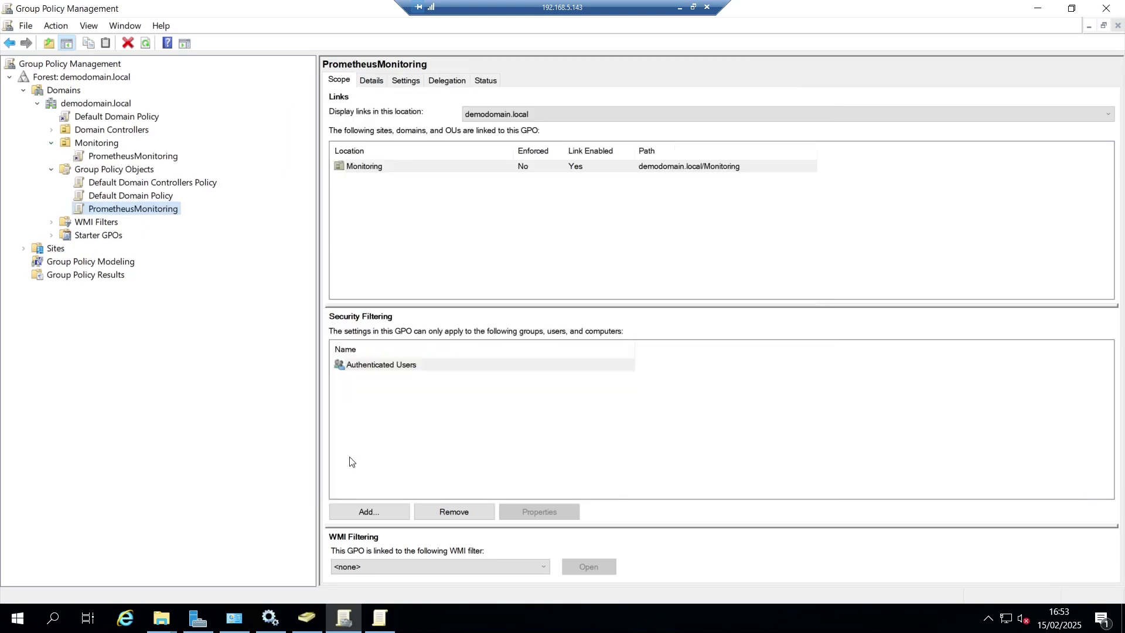
left_click(306, 618)
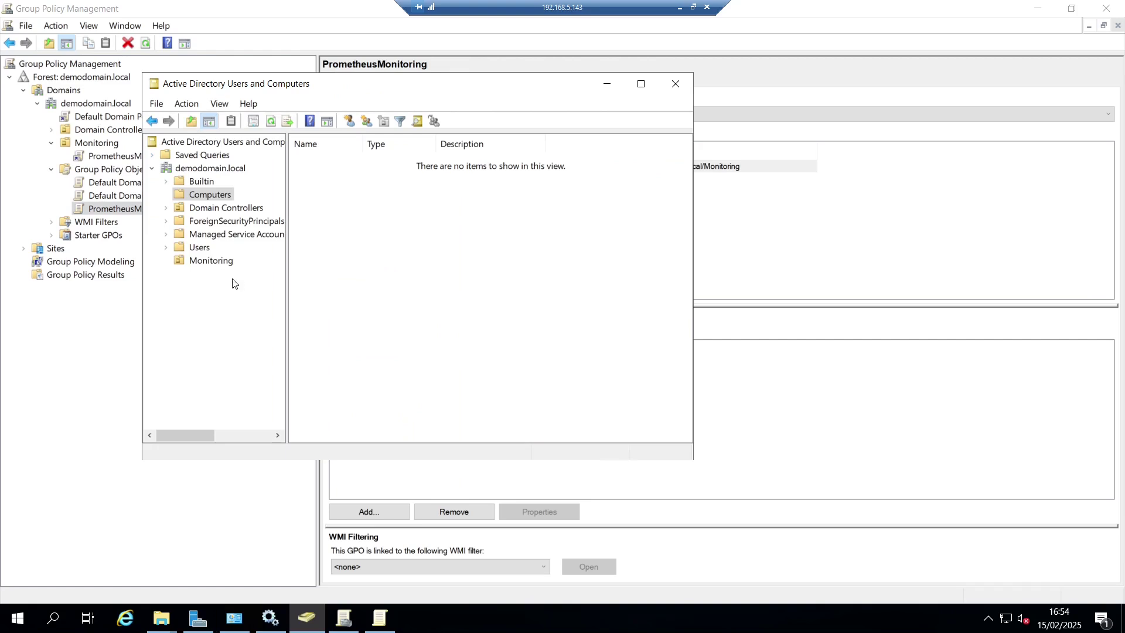
left_click(221, 261)
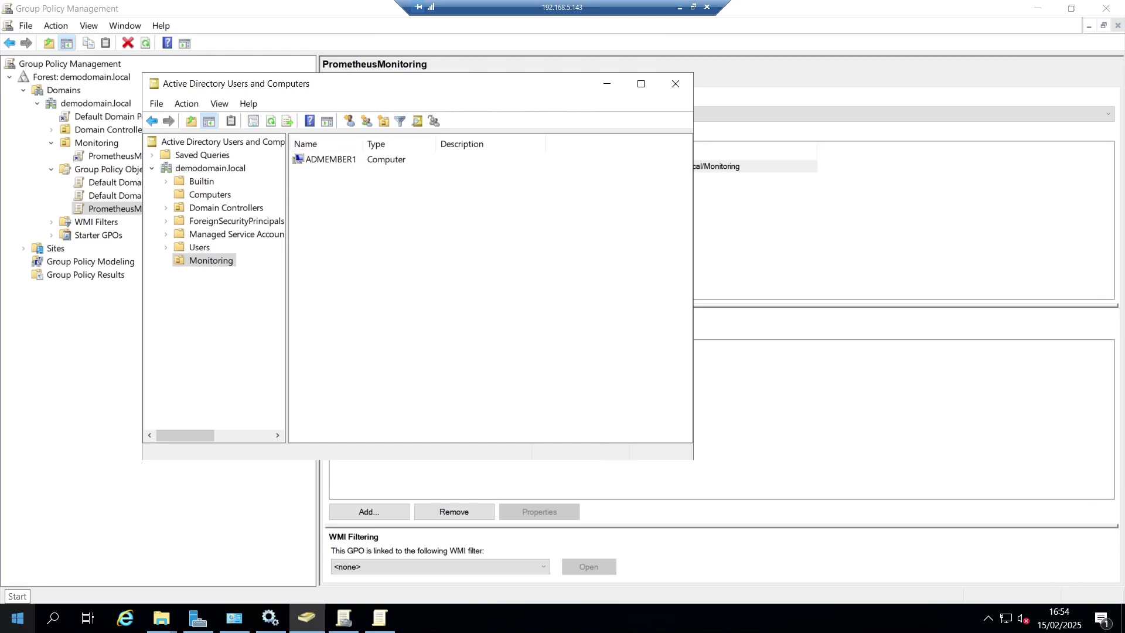
Switch to the ADMEMBER1 remote desktop session and minimize the domain controller's session
key("alt+Tab")
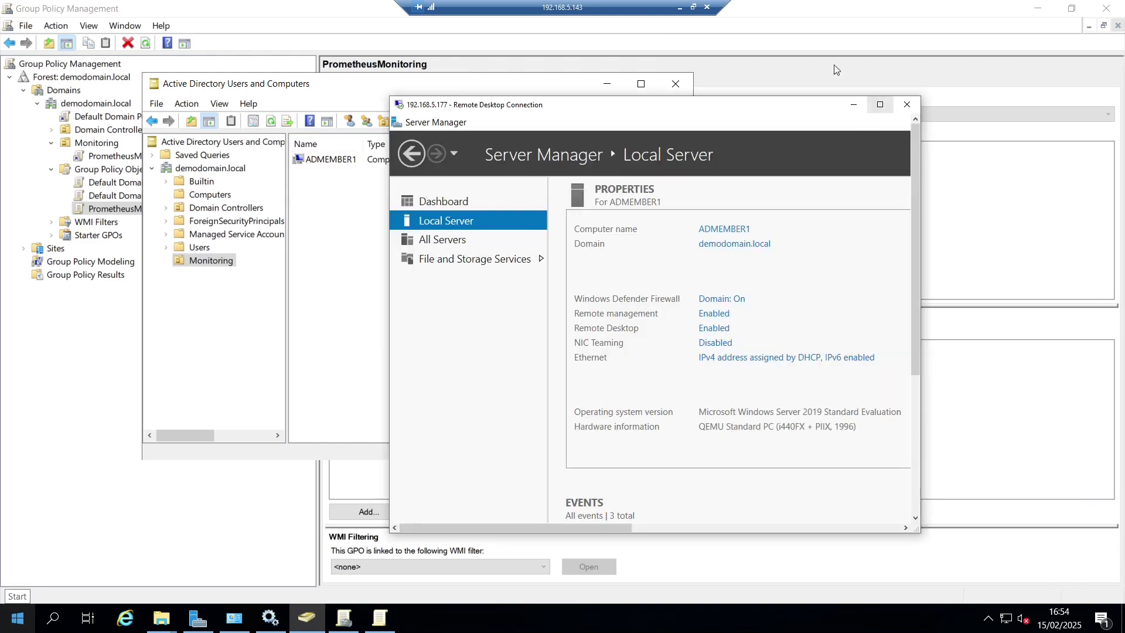
left_click(680, 7)
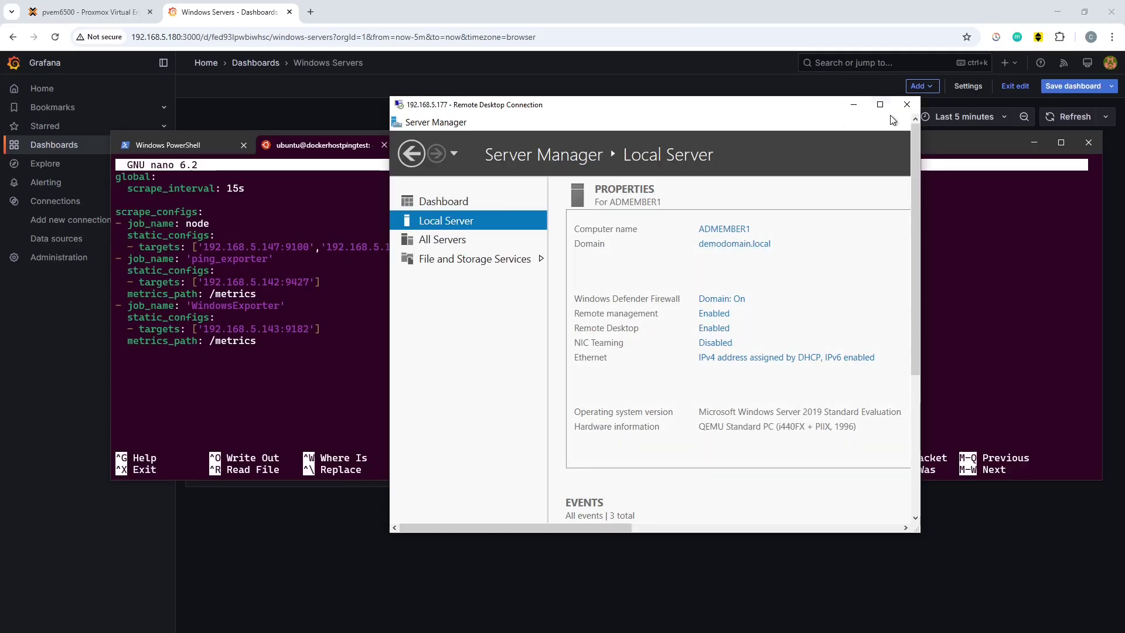
Maximize the ADMEMBER1 remote session and open Windows PowerShell as administrator
left_click(879, 103)
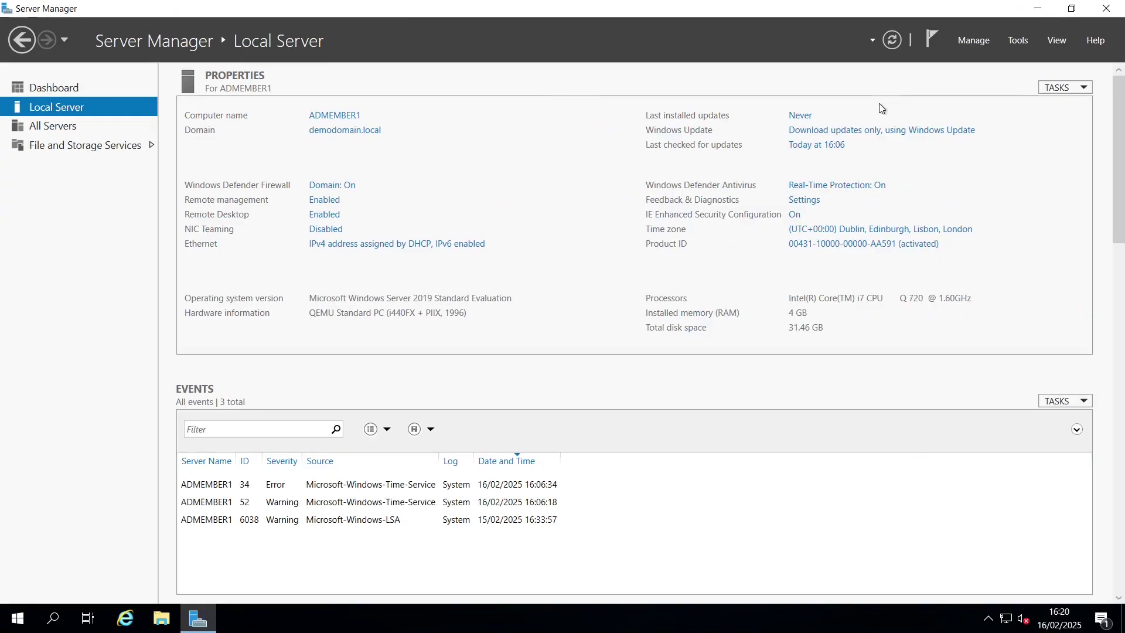
left_click(17, 618)
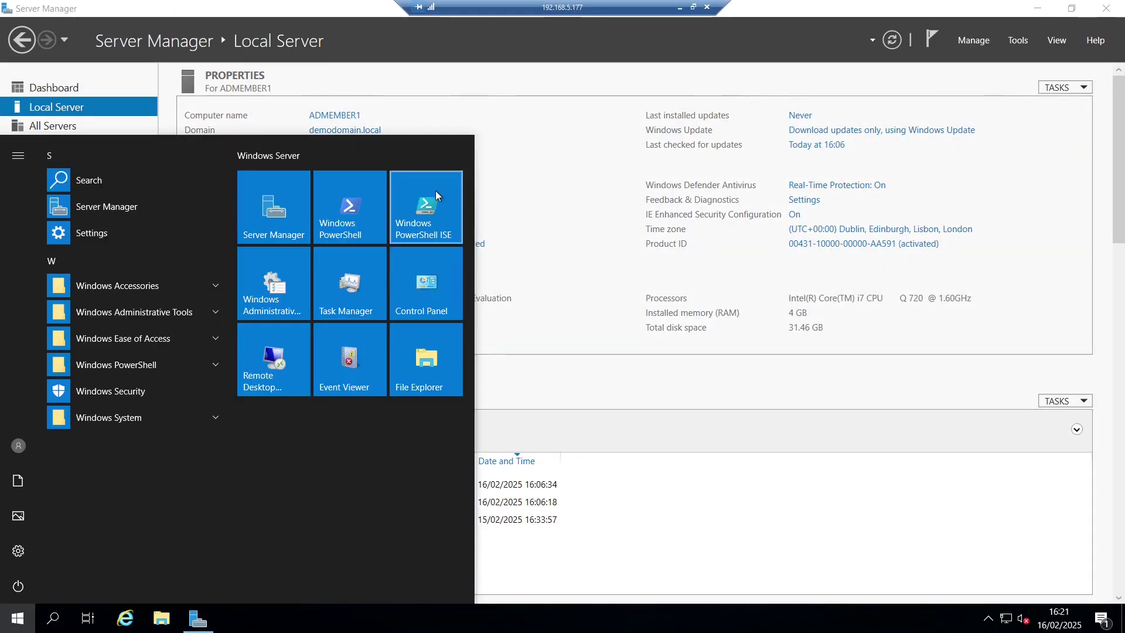
right_click(344, 210)
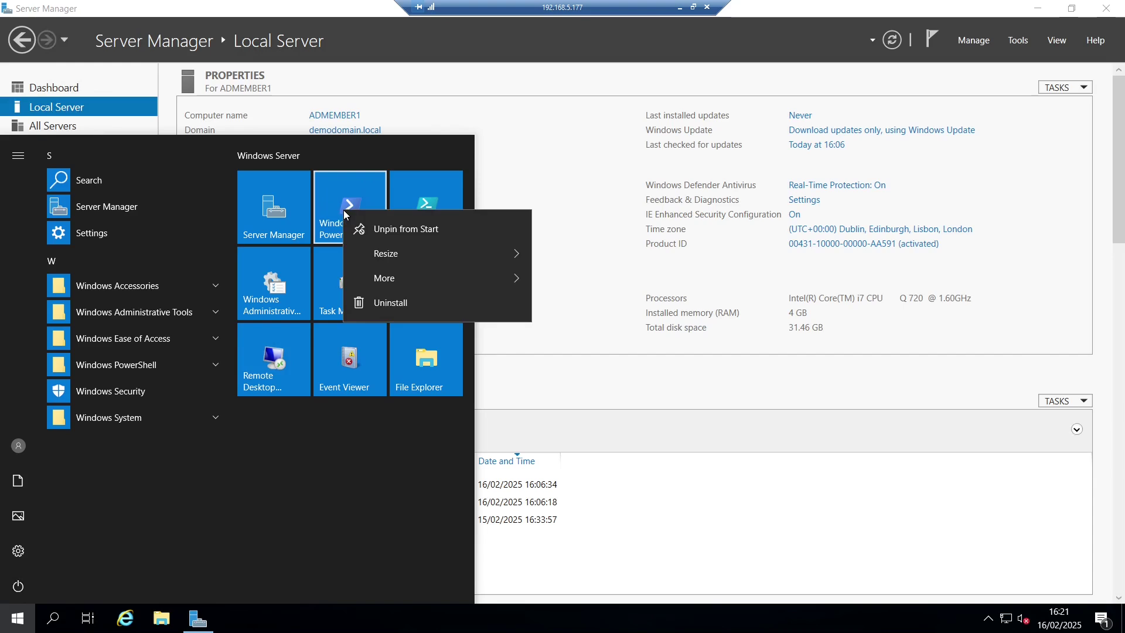
mouse_move(524, 275)
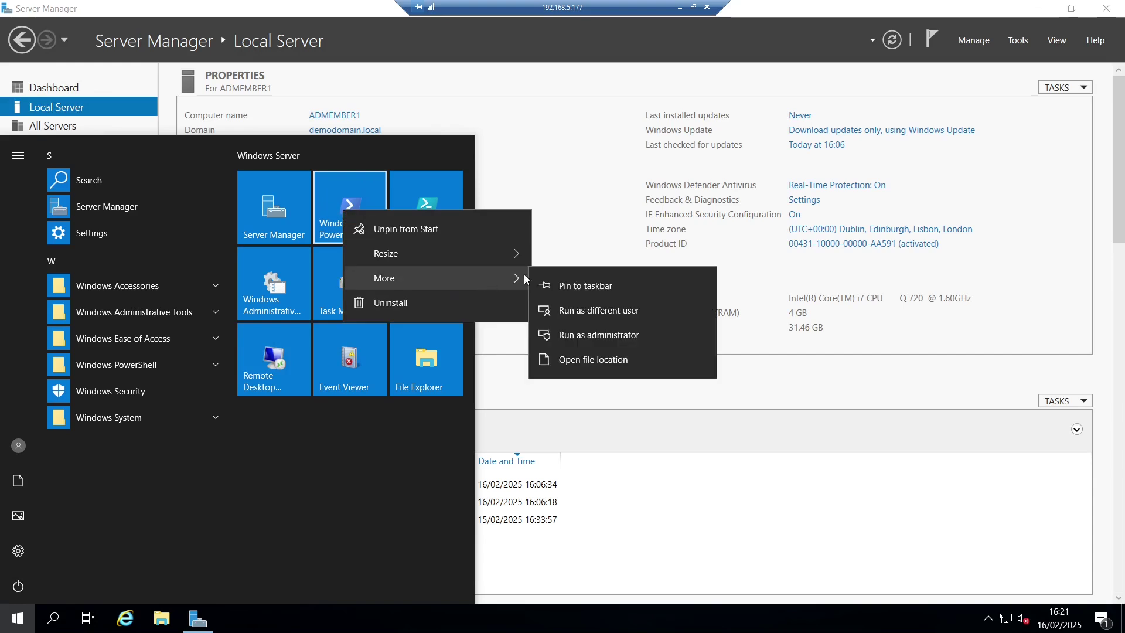
left_click(648, 337)
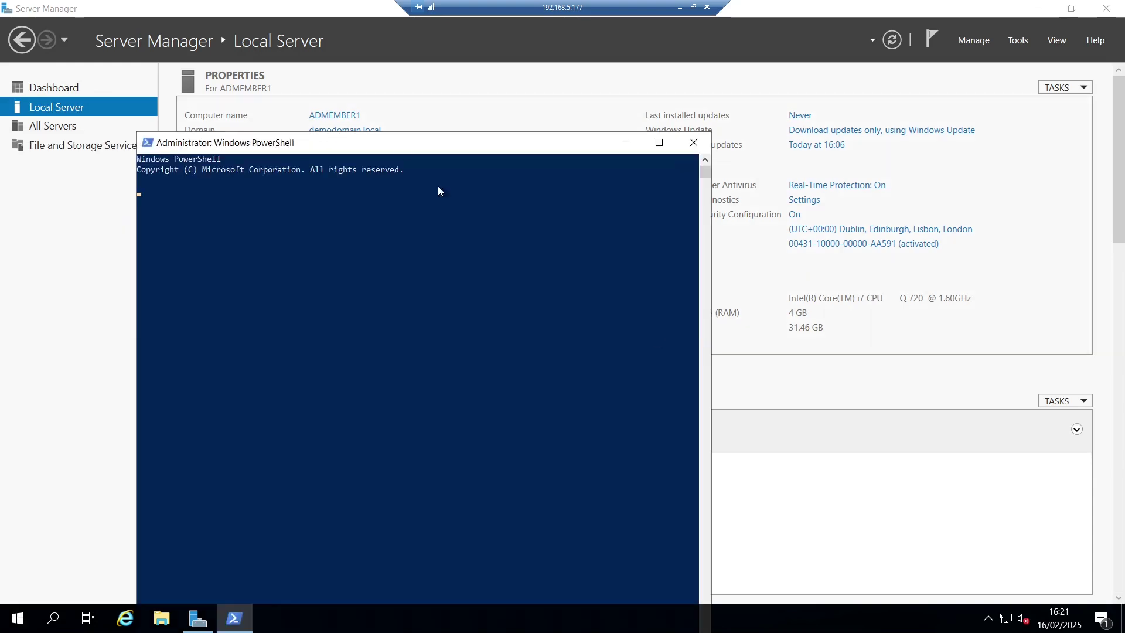
left_click_drag(434, 143, 510, 101)
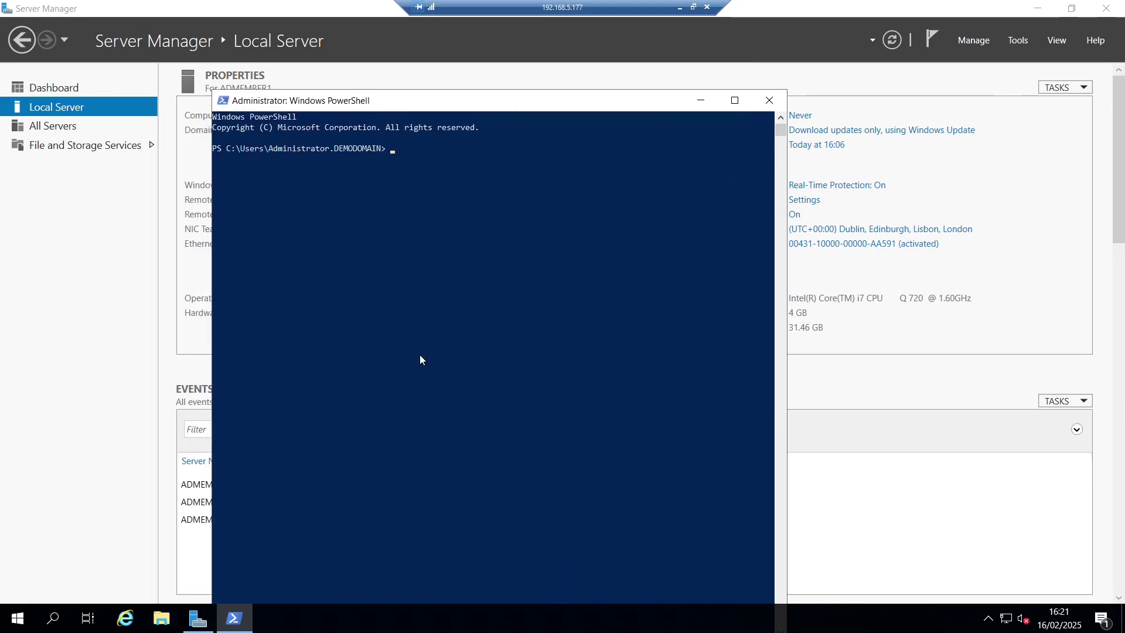
Run gpupdate /force on ADMEMBER1, repeating the command once, to pull the new Group Policy settings
type("gpupdate /force")
key("Return")
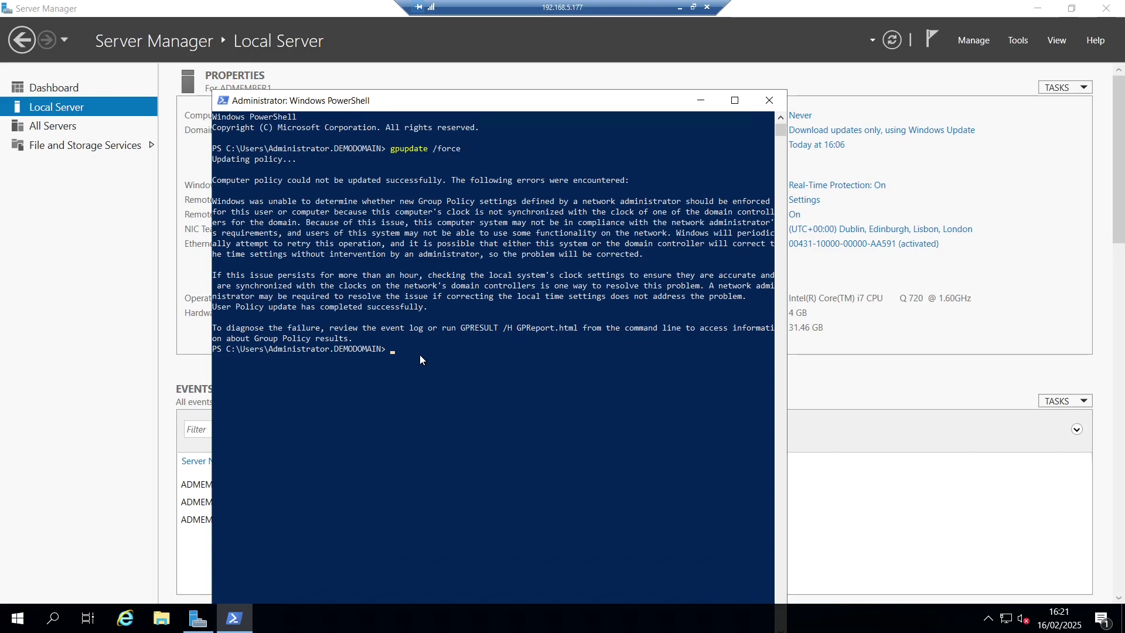
key("Up")
key("Return")
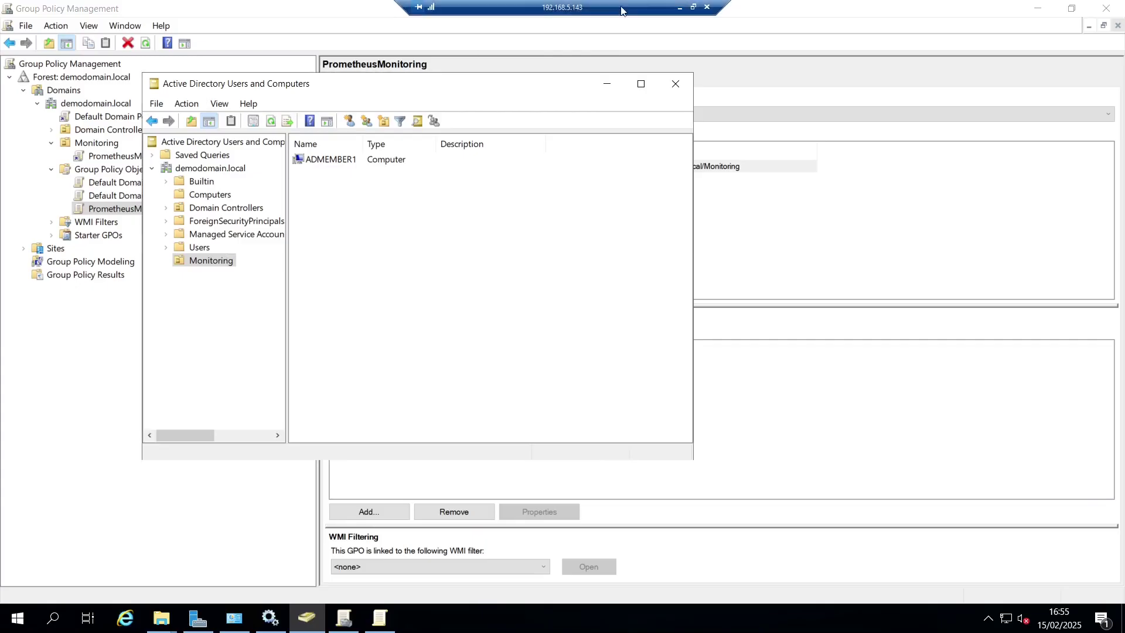
Open the windows_exporter service's properties in the 192.168.5.143 session and read its full executable path and parameters, then cancel the dialog
key("alt+Tab")
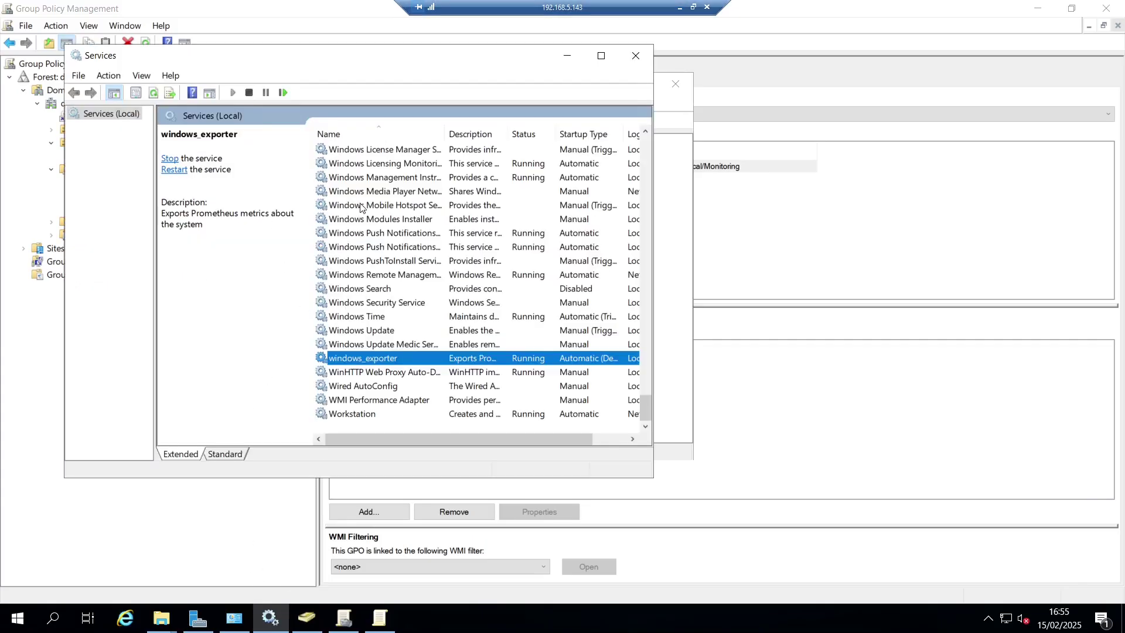
right_click(389, 363)
left_click(431, 497)
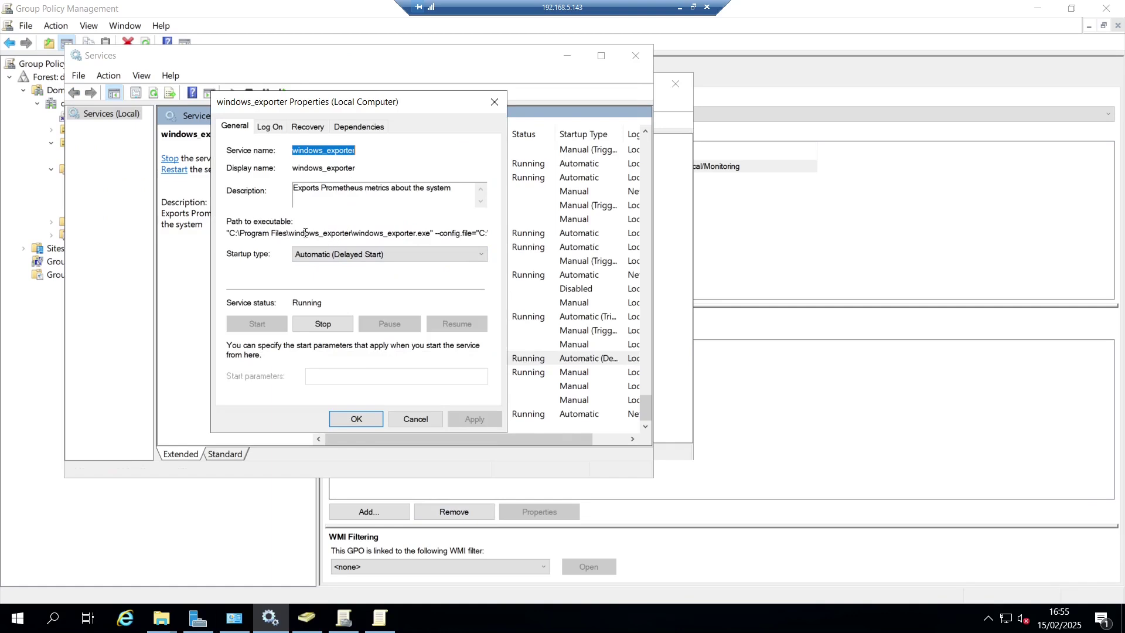
left_click(305, 234)
key("Right")
key("Right")
key("Right")
key("Right")
key("Right")
key("Right")
key("Right")
key("Right")
key("Right")
key("Right")
key("Right")
key("Right")
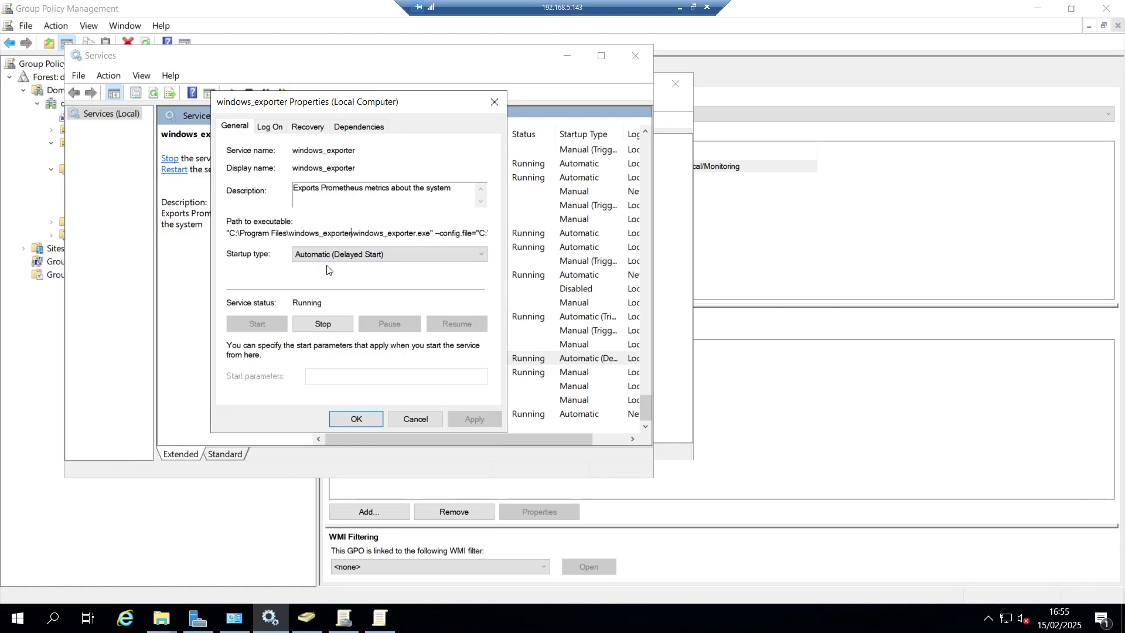
key("Right")
key("Right")
key("Right")
key("Right")
key("Right")
key("Right")
key("Right")
key("Right")
key("Right")
key("Right")
key("Right")
key("Right")
key("Right")
key("Right")
key("Right")
key("Right")
key("Right")
key("Right")
key("Right")
key("Right")
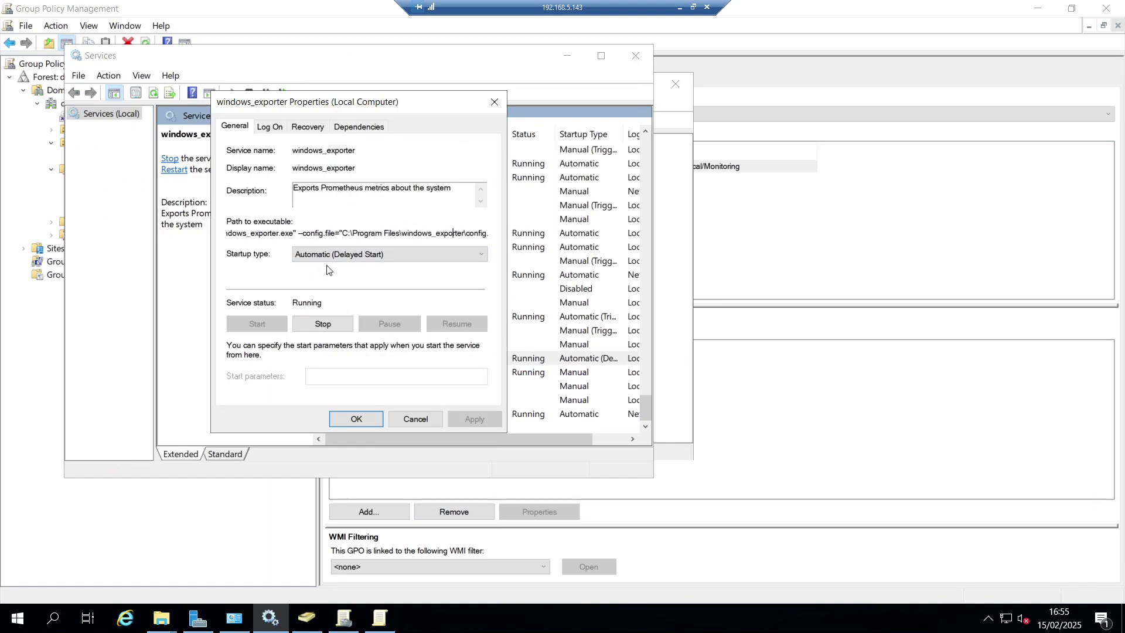
key("BackSpace")
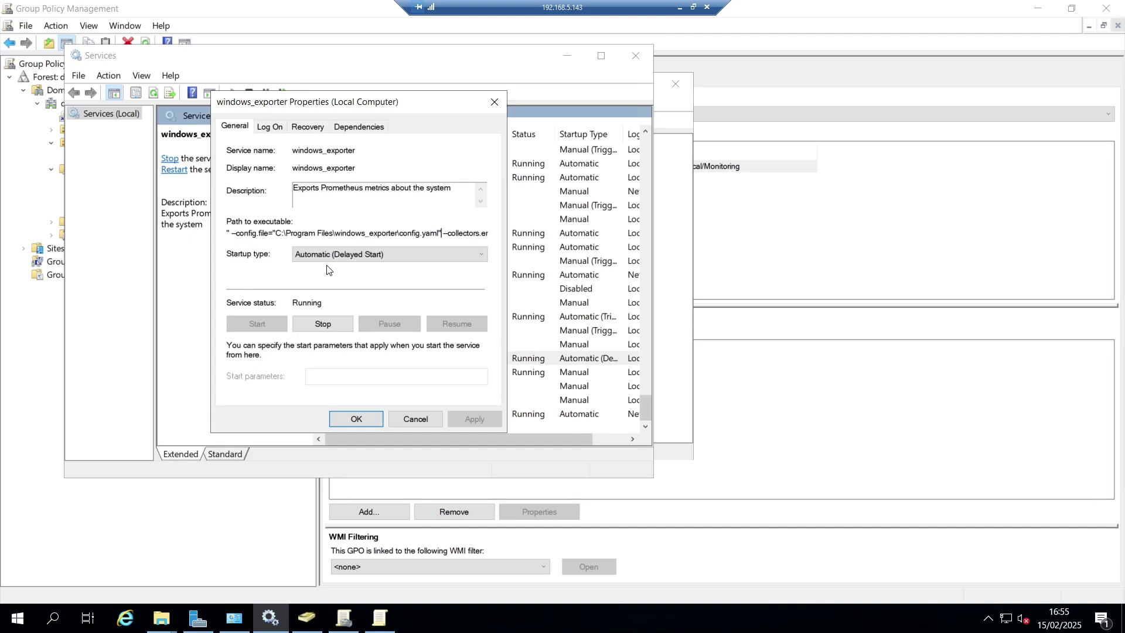
key("Left")
key("Right")
key("Right")
key("End")
key("ctrl+Left")
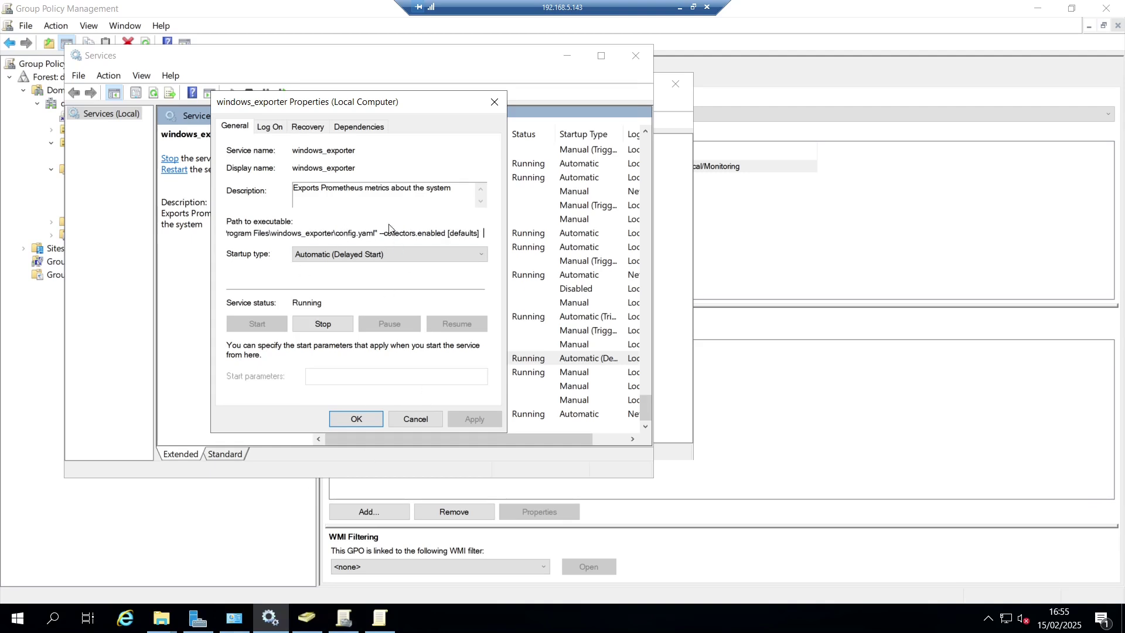
left_click(415, 418)
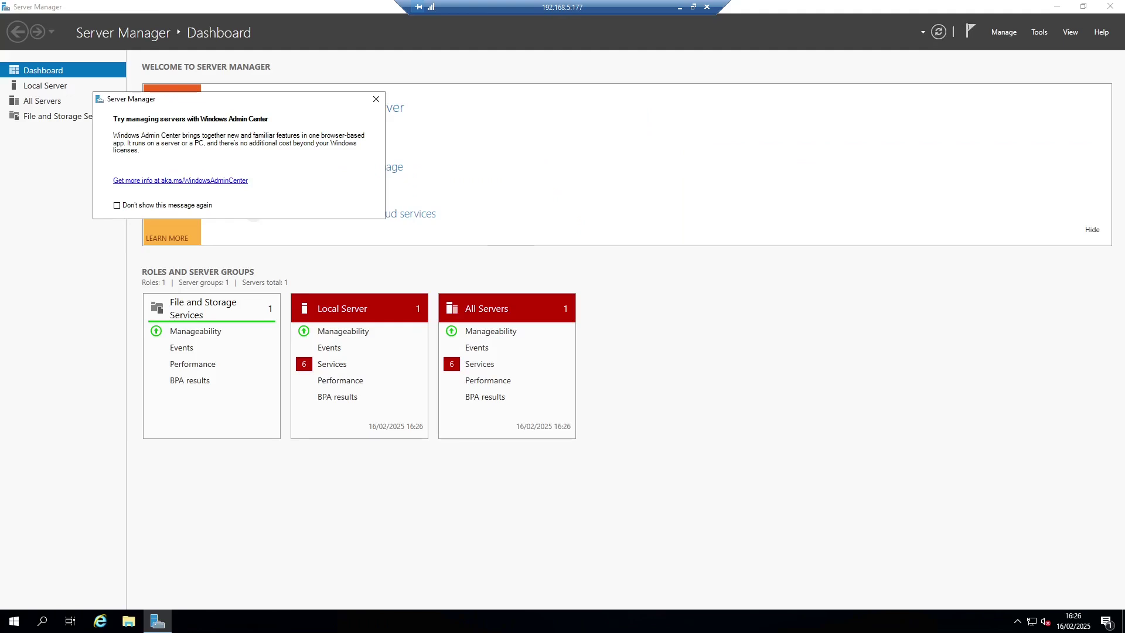
Open a new Windows PowerShell window as administrator in the 192.168.5.177 session and move it clear of the screen edge
left_click(307, 504)
left_click(5, 628)
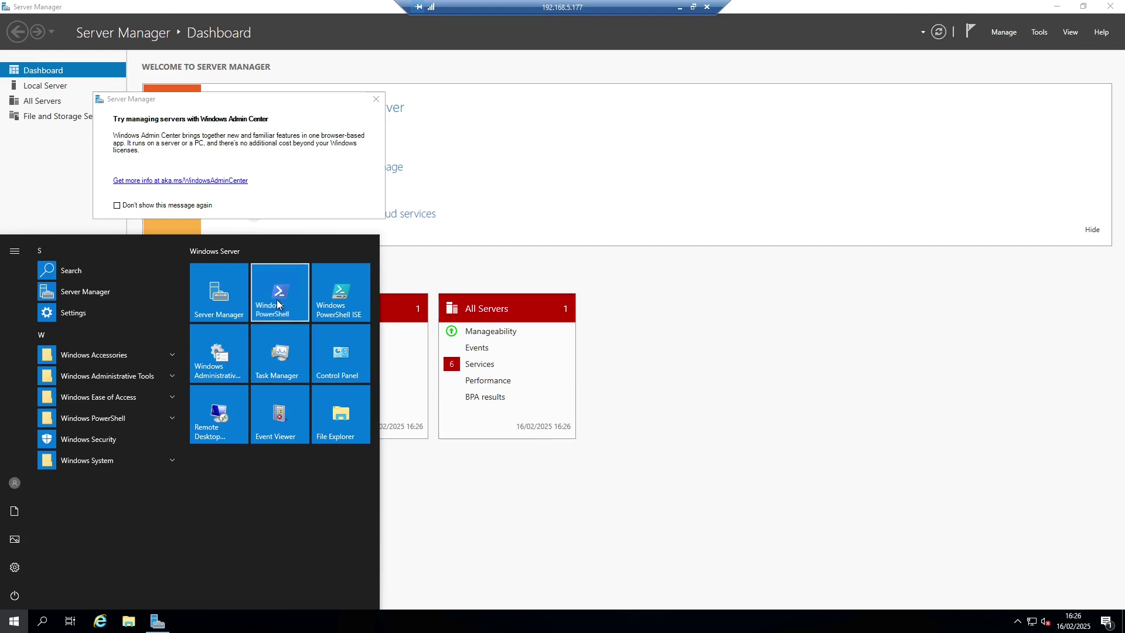
right_click(277, 302)
left_click(351, 424)
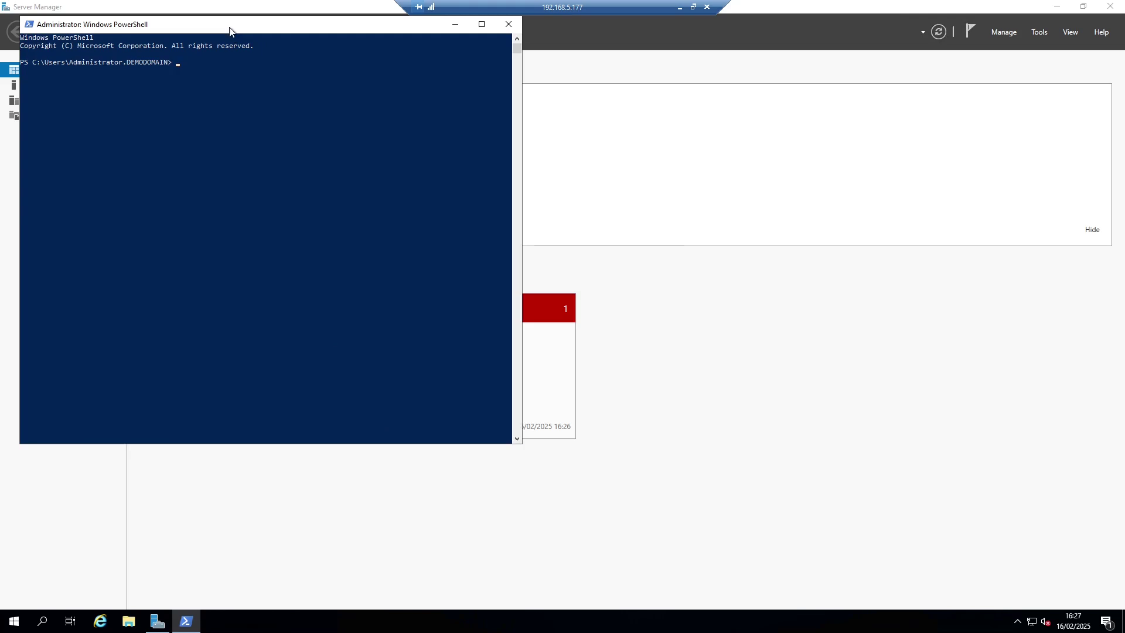
left_click_drag(230, 35, 397, 124)
Force a Group Policy refresh from the new elevated PowerShell window with gpupdate /force
type("gp")
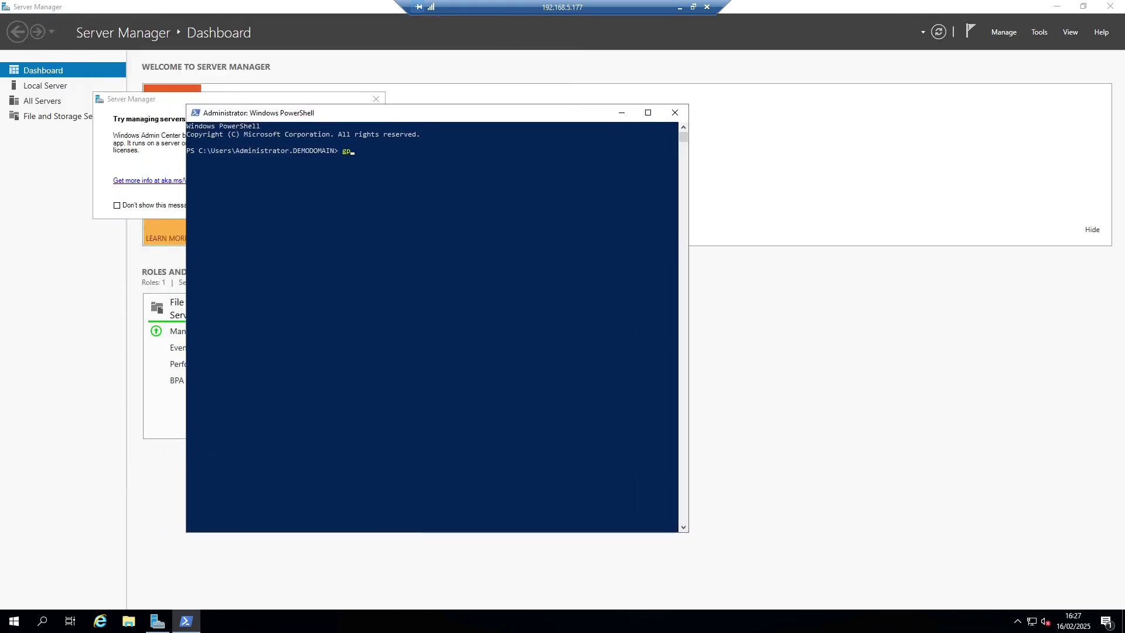
type("date")
key("BackSpace")
key("BackSpace")
key("BackSpace")
type("update /force")
key("Return")
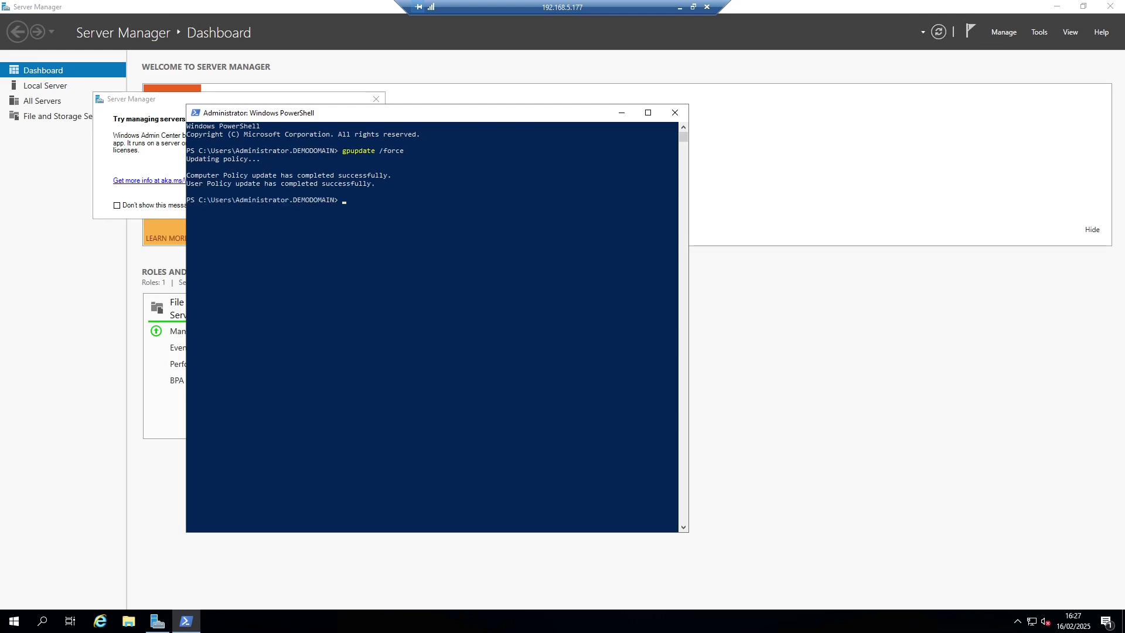
Launch services.msc and check the windows_exporter service's status, startup type and logon account
type("services.msc")
key("Return")
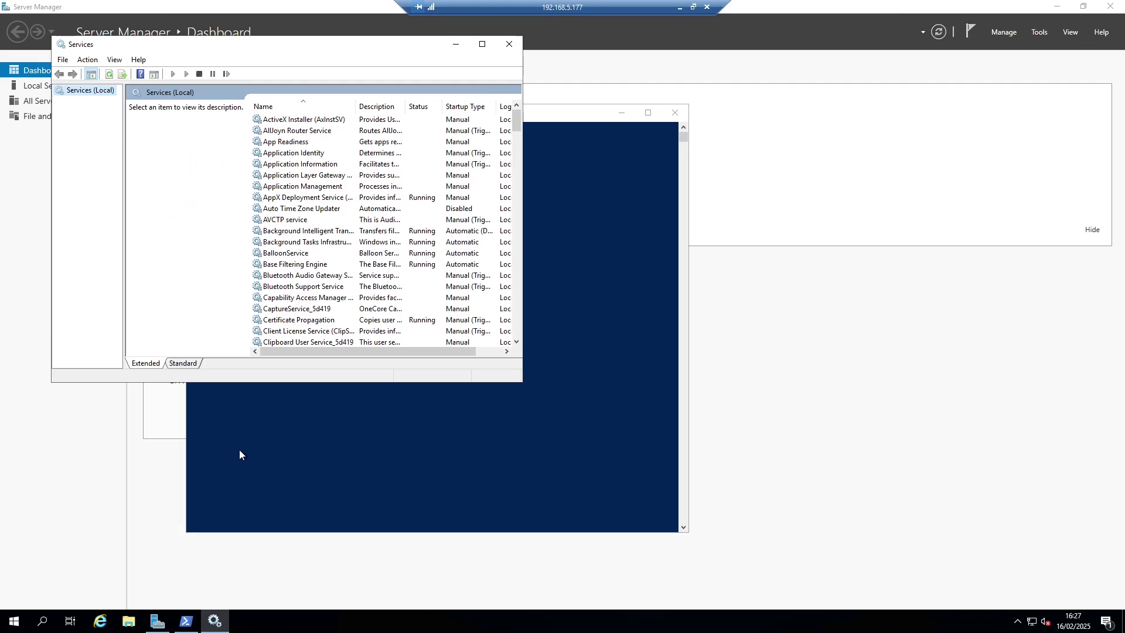
left_click(321, 208)
key("w")
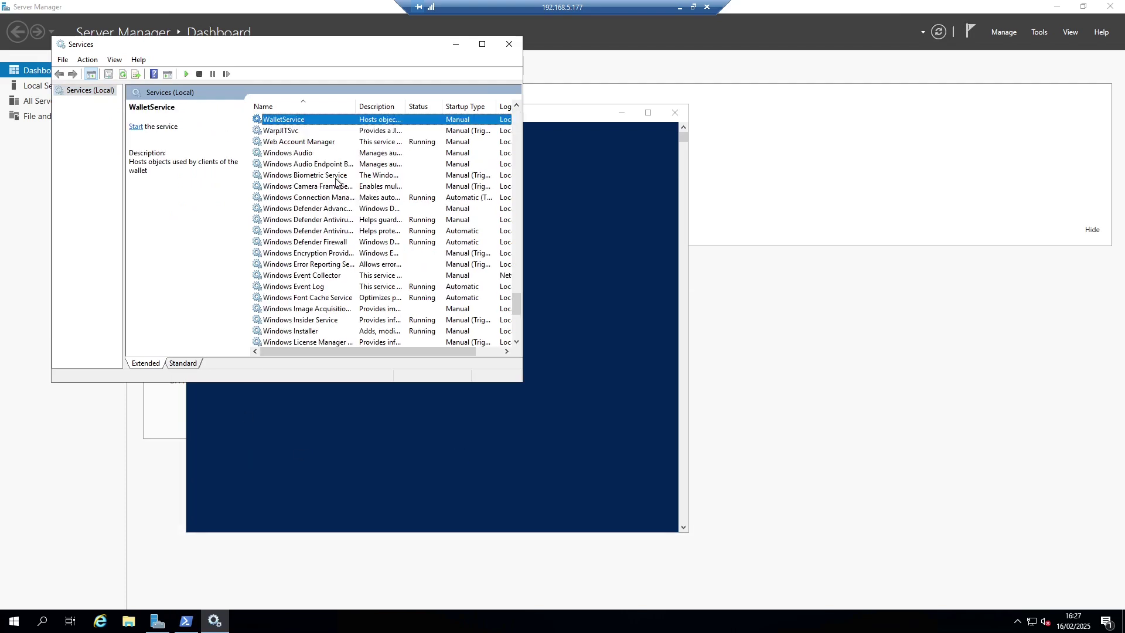
scroll(318, 256, "down", 5)
scroll(318, 257, "down", 1)
left_click(290, 308)
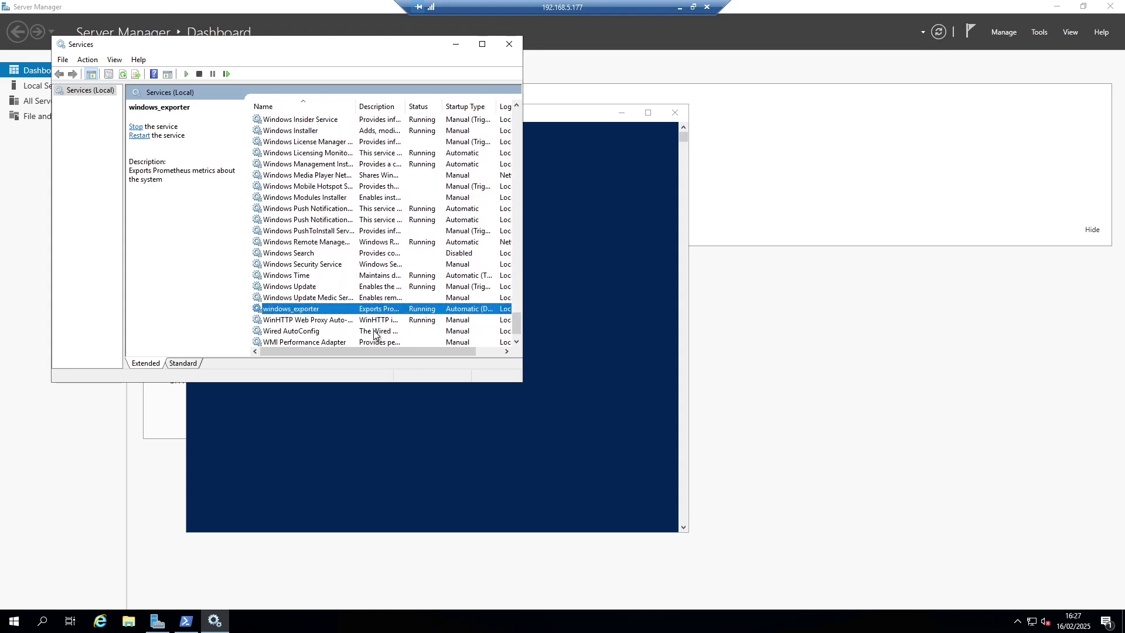
left_click_drag(410, 351, 436, 351)
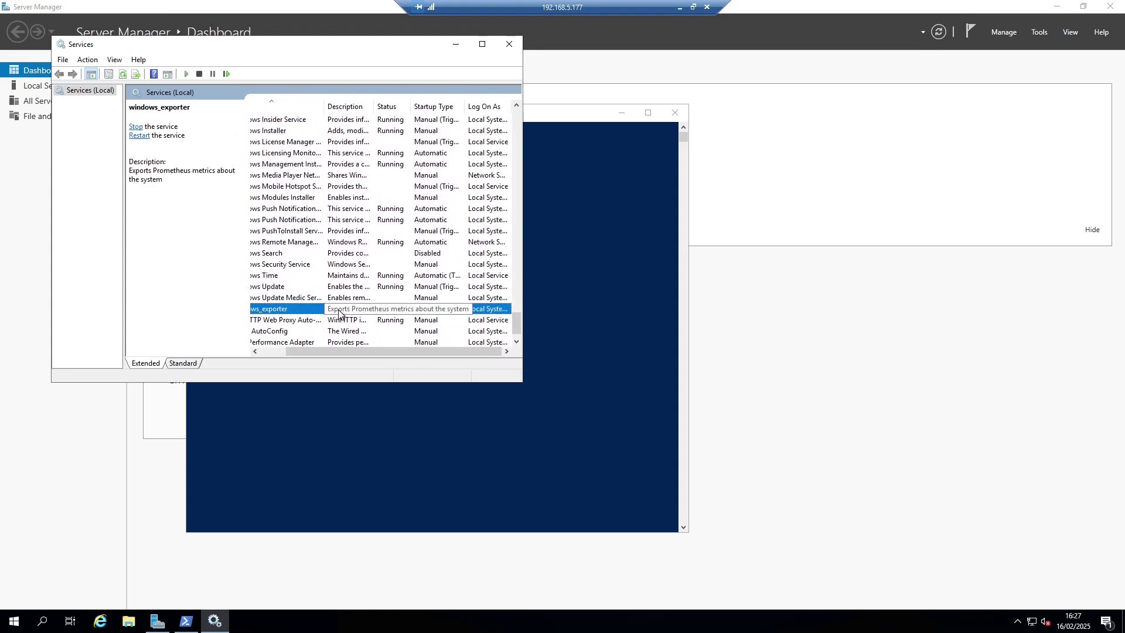
left_click_drag(396, 352, 353, 357)
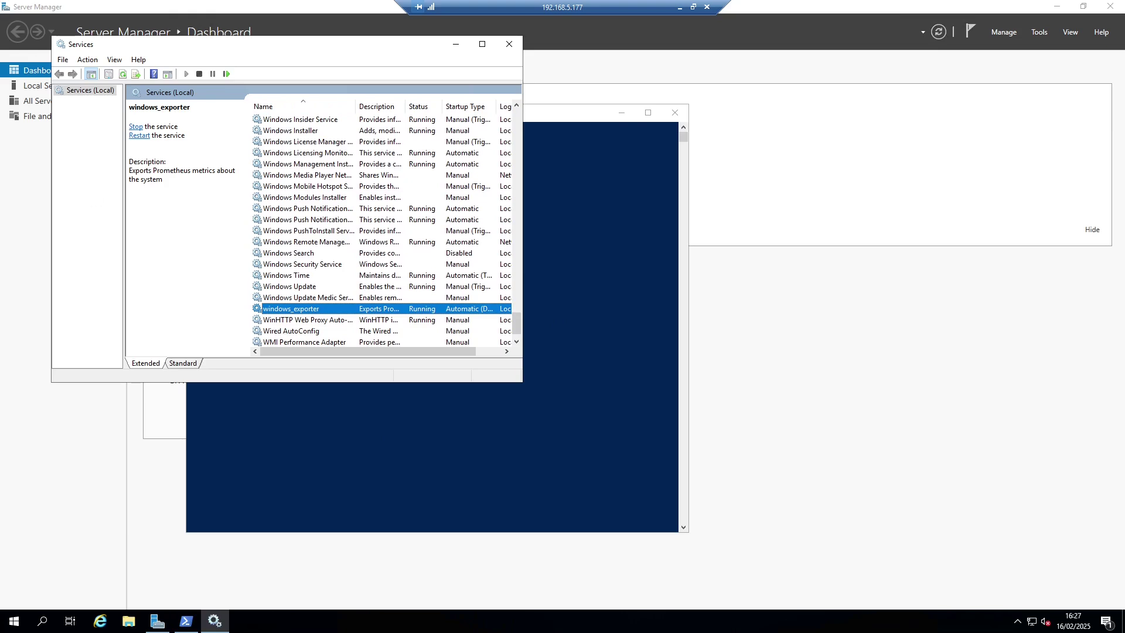
Load 192.168.5.177:9182/metrics in a new Chrome tab to check the exporter's output
key("alt+Tab")
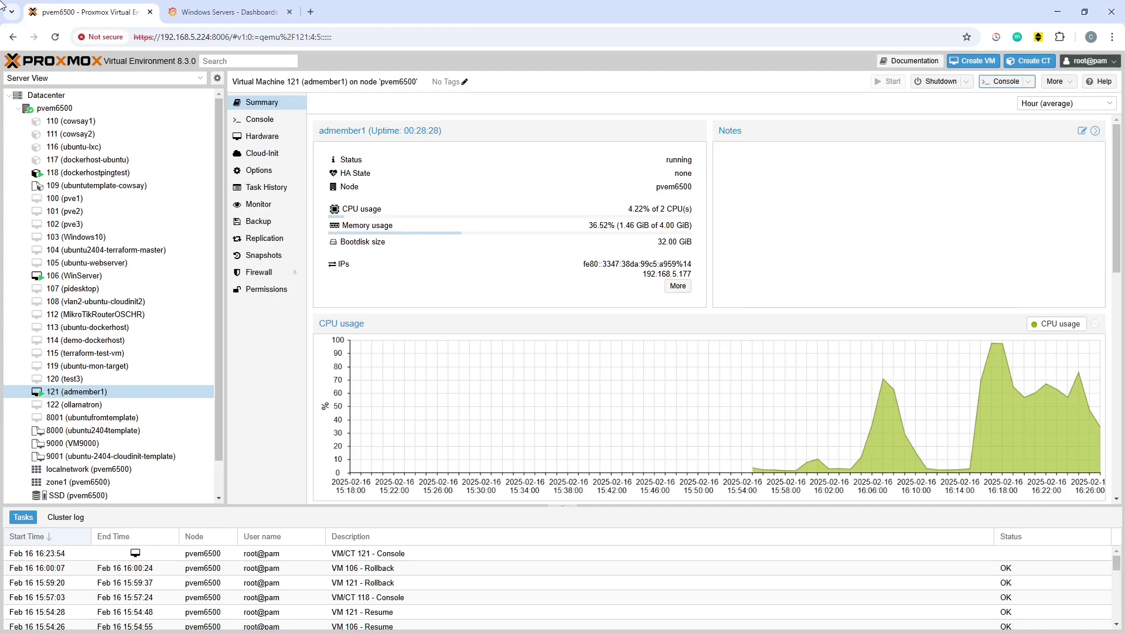
key("ctrl+t")
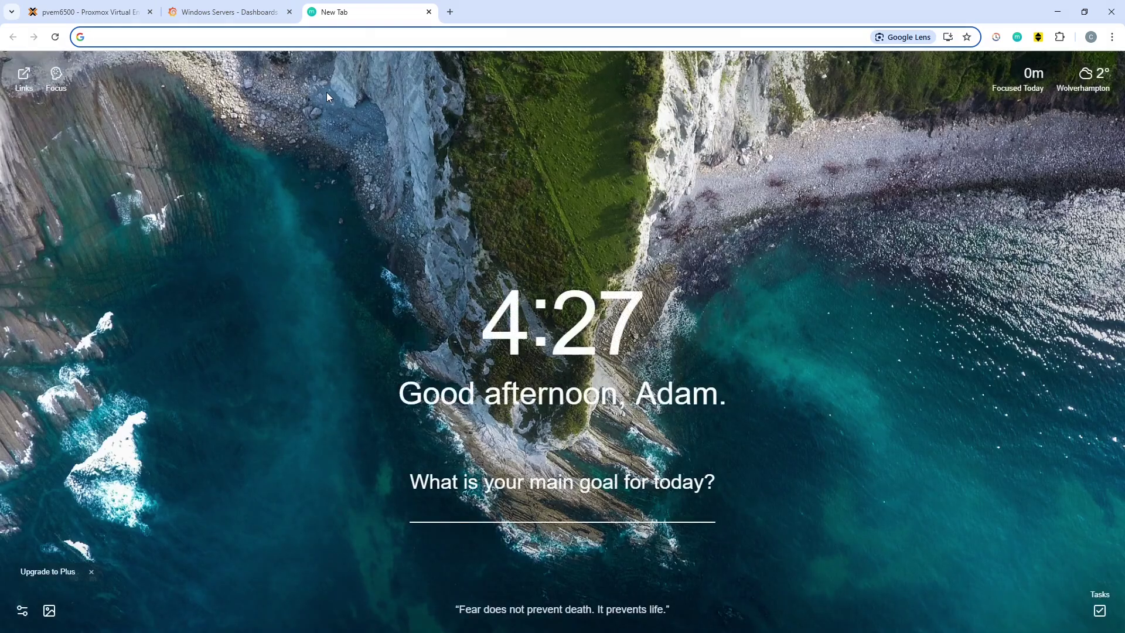
type("192.168.5.2")
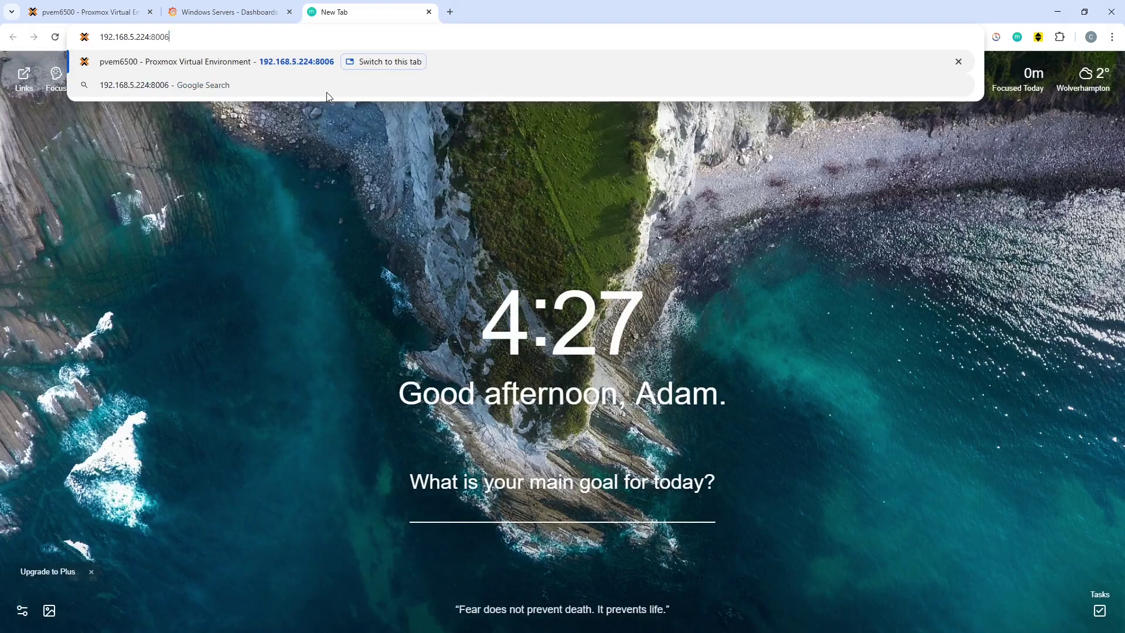
key("BackSpace")
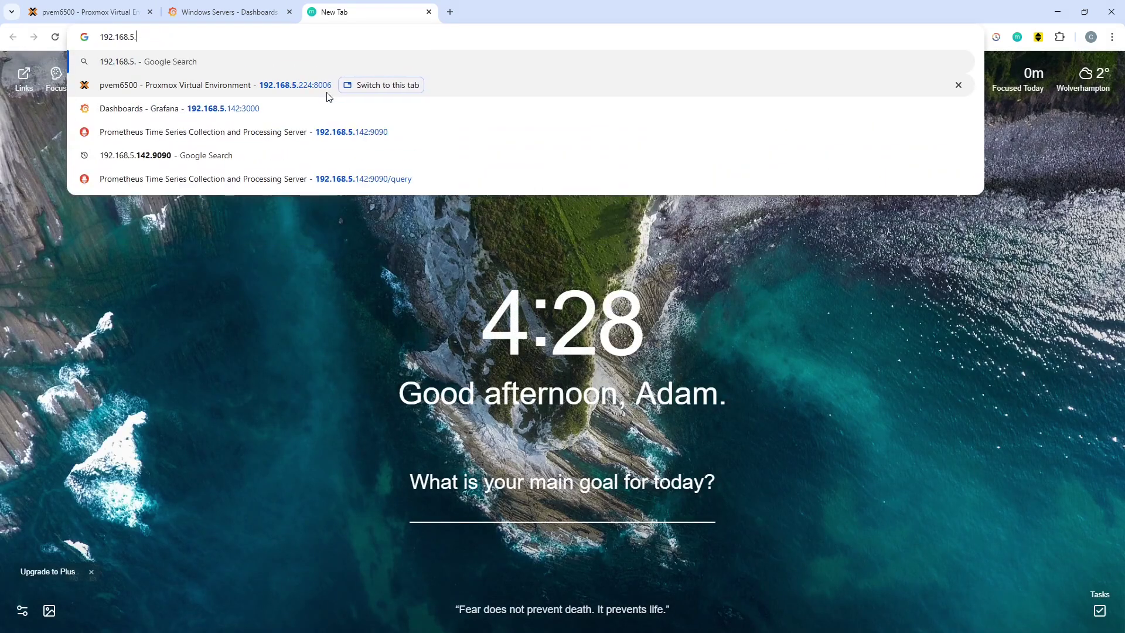
type("177")
key("Right")
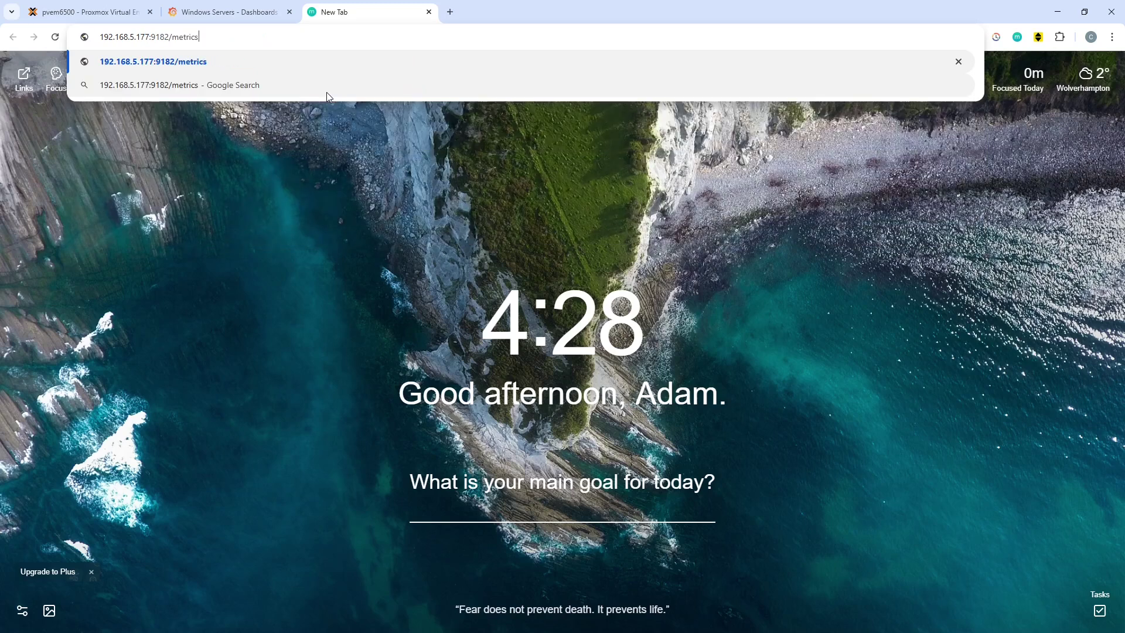
key("Return")
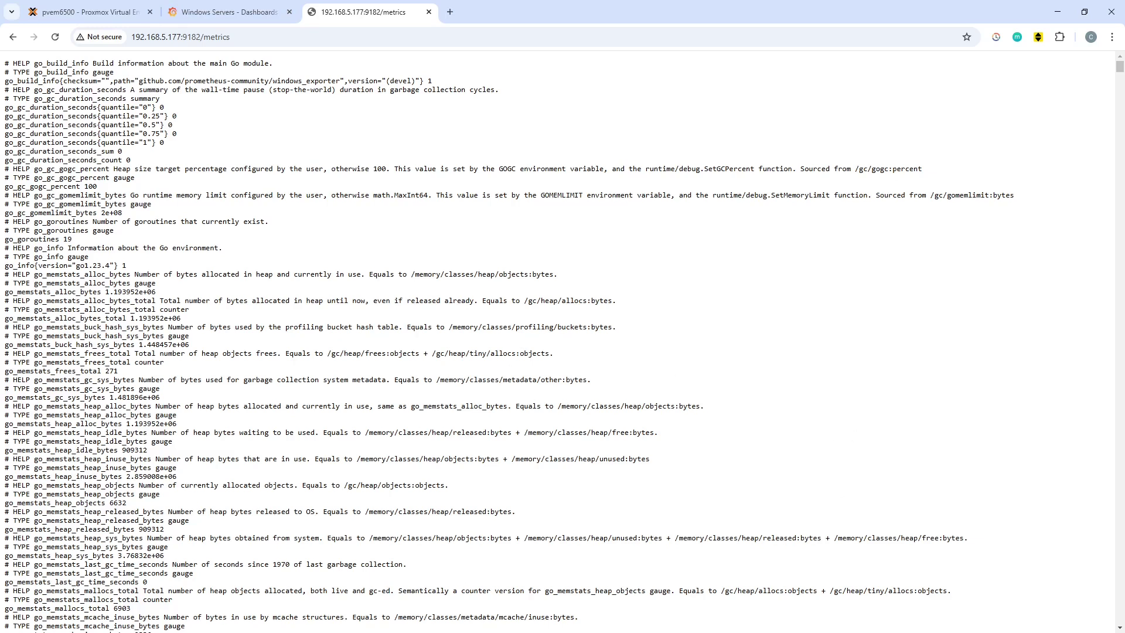
In the terminal, add '192.168.5.177:9182' to the WindowsExporter job's targets in prometheus.yml, save the file and exit nano
key("alt+Tab")
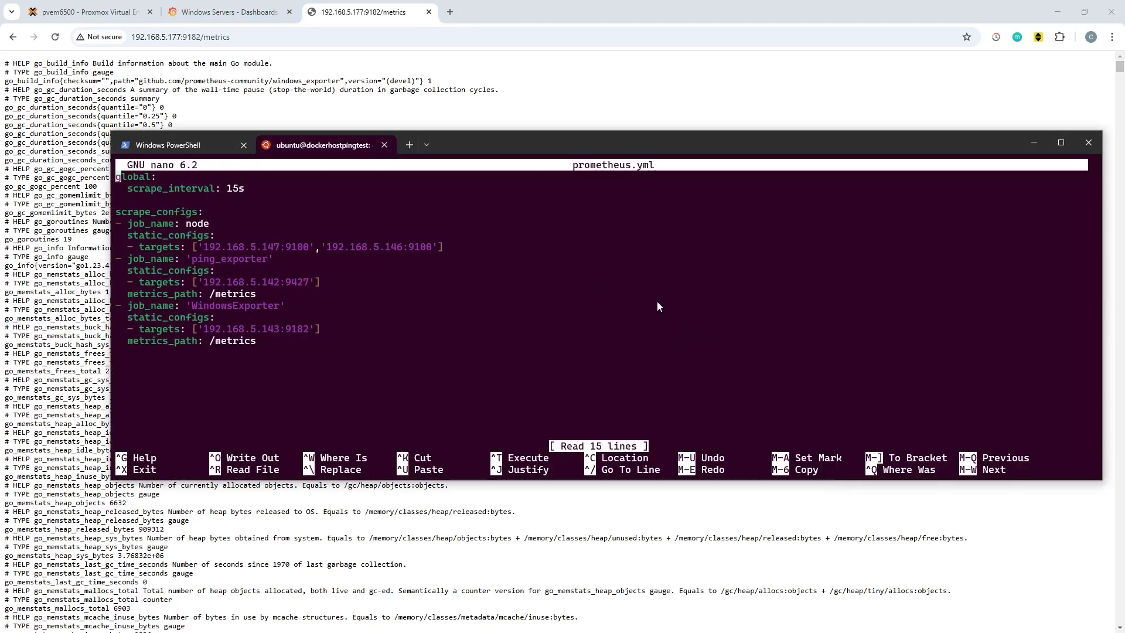
key("Down")
key("Down")
key("Down")
key("Down")
key("Down")
key("Down")
key("Down")
key("Down")
key("Down")
key("Down")
key("Down")
key("Down")
key("Down")
key("Right")
key("Right")
key("Right")
key("Right")
key("Right")
key("Right")
key("Right")
key("Right")
key("Right")
key("Right")
key("Right")
key("Right")
key("Right")
key("Right")
key("Right")
key("Right")
key("Right")
key("Right")
key("Right")
key("Right")
key("Right")
key("Right")
key("Right")
key("Right")
key("Right")
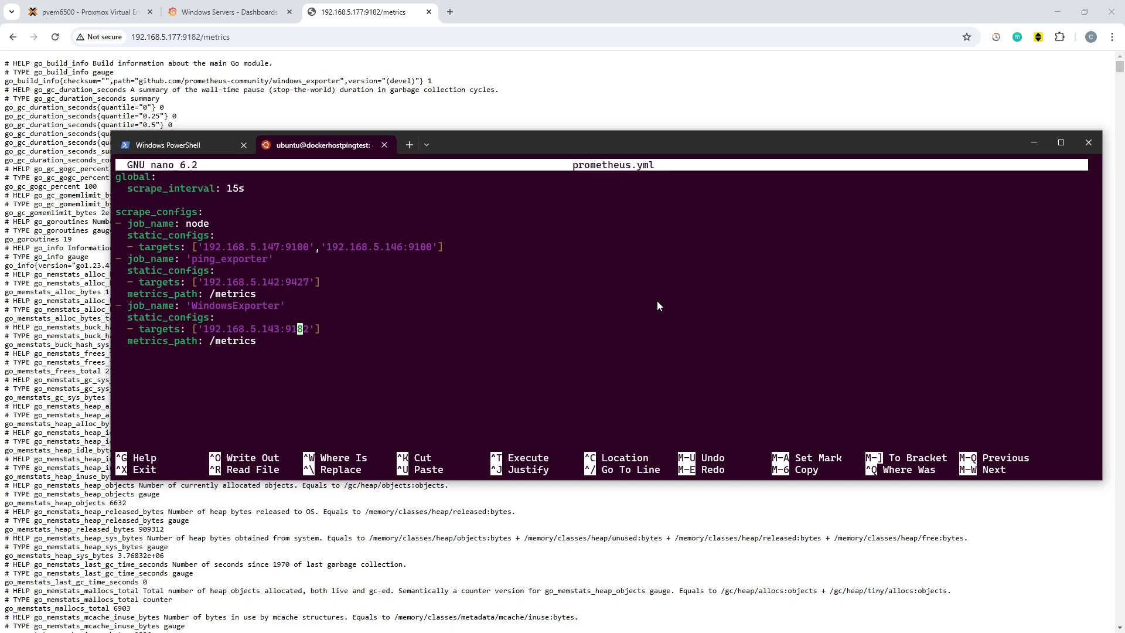
type(",")
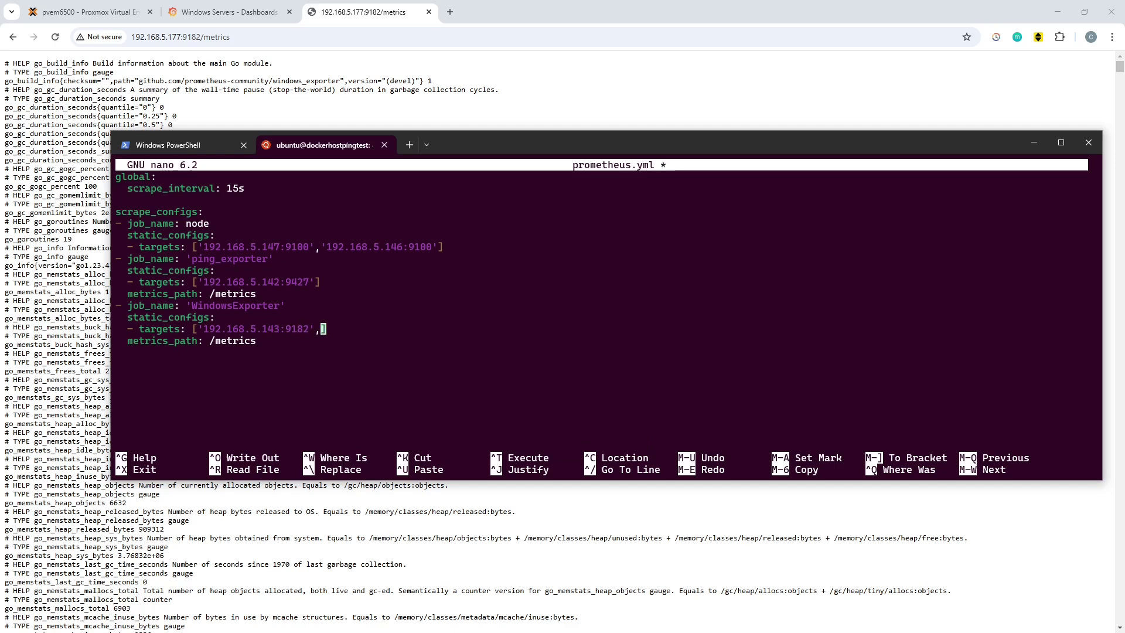
type("'192.16")
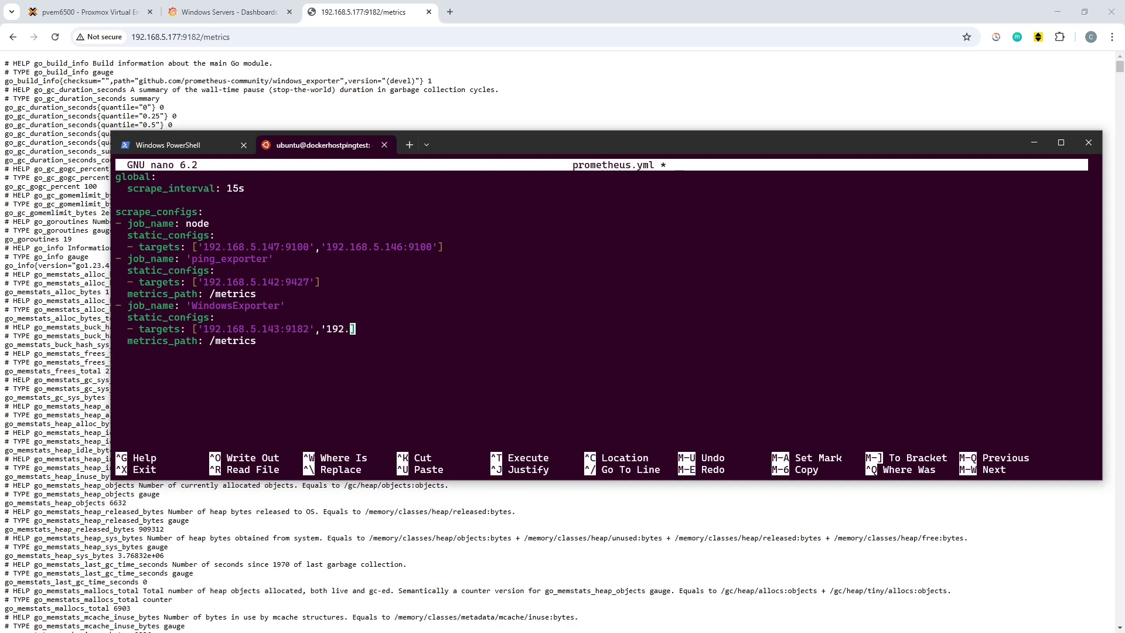
type("8.5.177:9182'")
key("ctrl+o")
key("Return")
key("ctrl+x")
Restart the Prometheus container with the command sudo docker restart prometheus
key("Up")
key("Up")
key("Up")
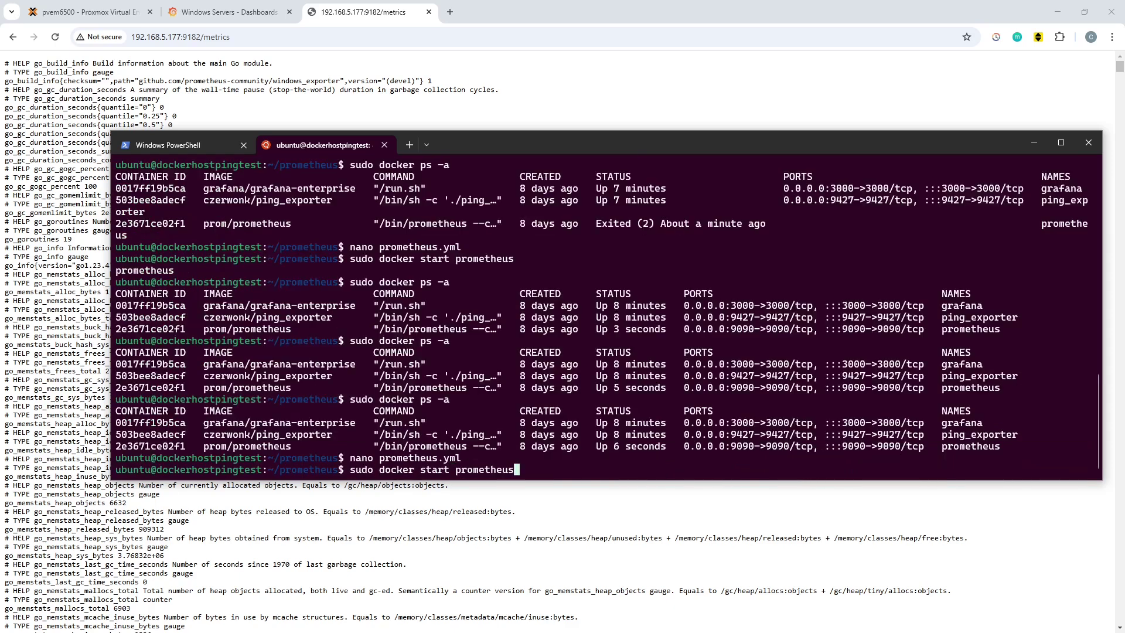
key("Left")
key("Left")
key("Left")
key("Left")
key("Left")
key("Left")
key("Left")
key("Left")
key("Left")
key("Left")
key("Left")
key("Left")
key("Left")
key("Left")
key("Left")
key("Left")
type("re")
key("Return")
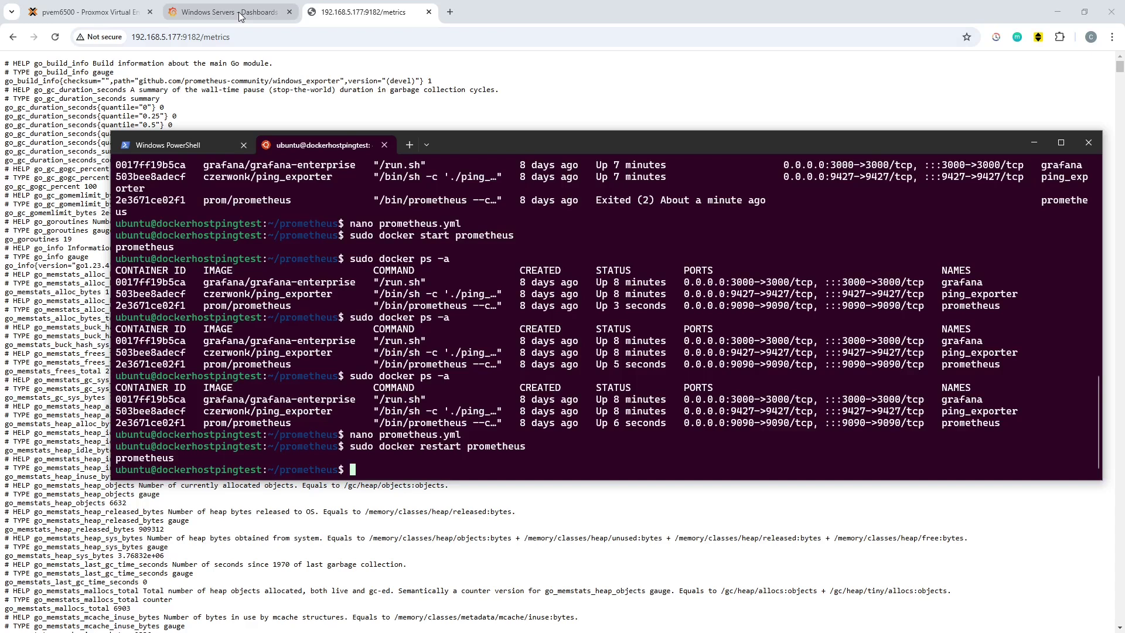
Switch to Grafana's Windows Servers dashboard in Chrome and save its pending changes without a note
mouse_move(238, 12)
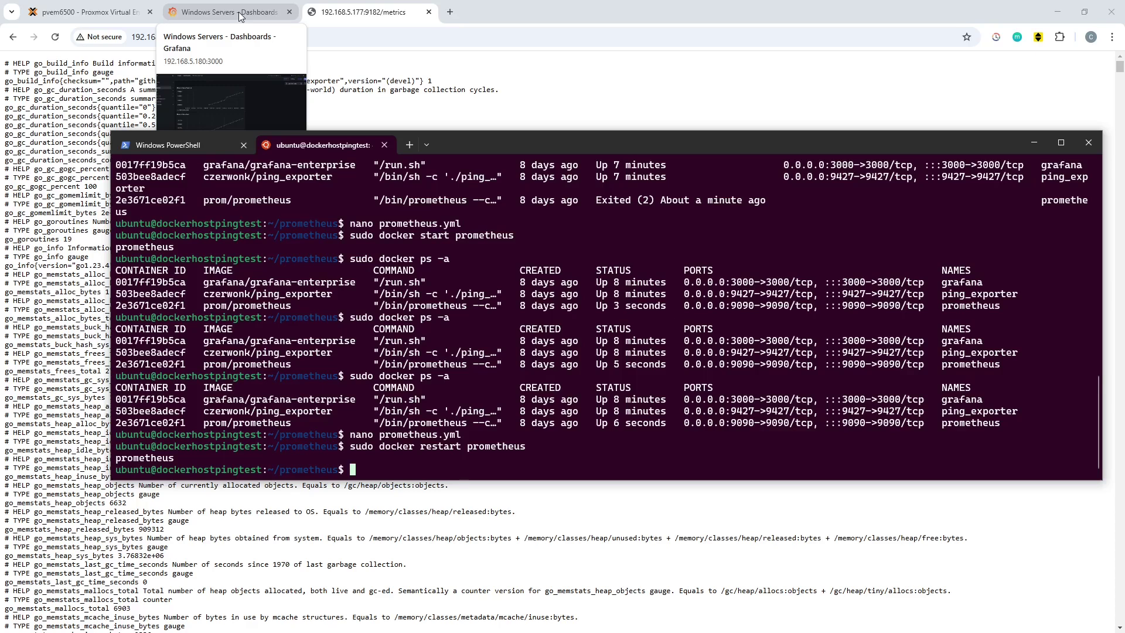
left_click(237, 11)
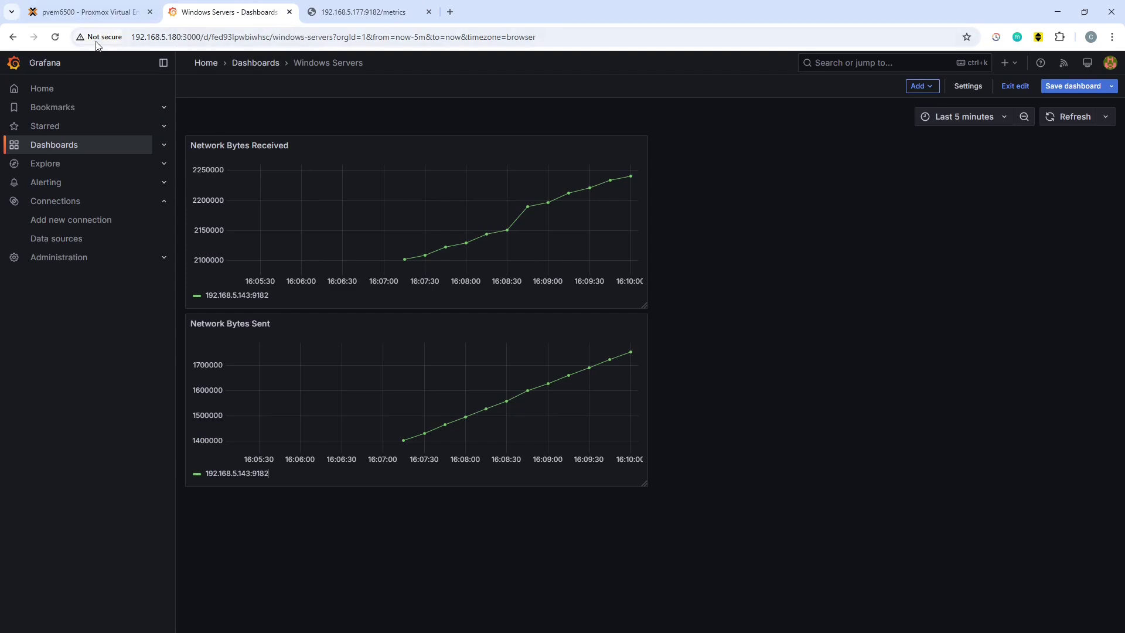
left_click(59, 37)
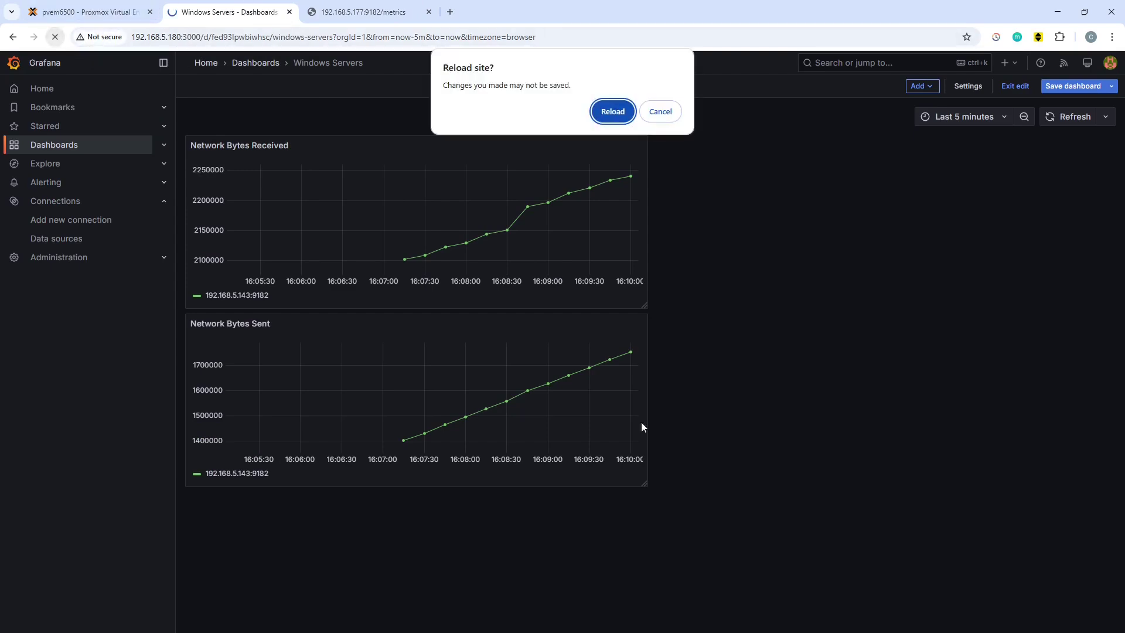
left_click(674, 114)
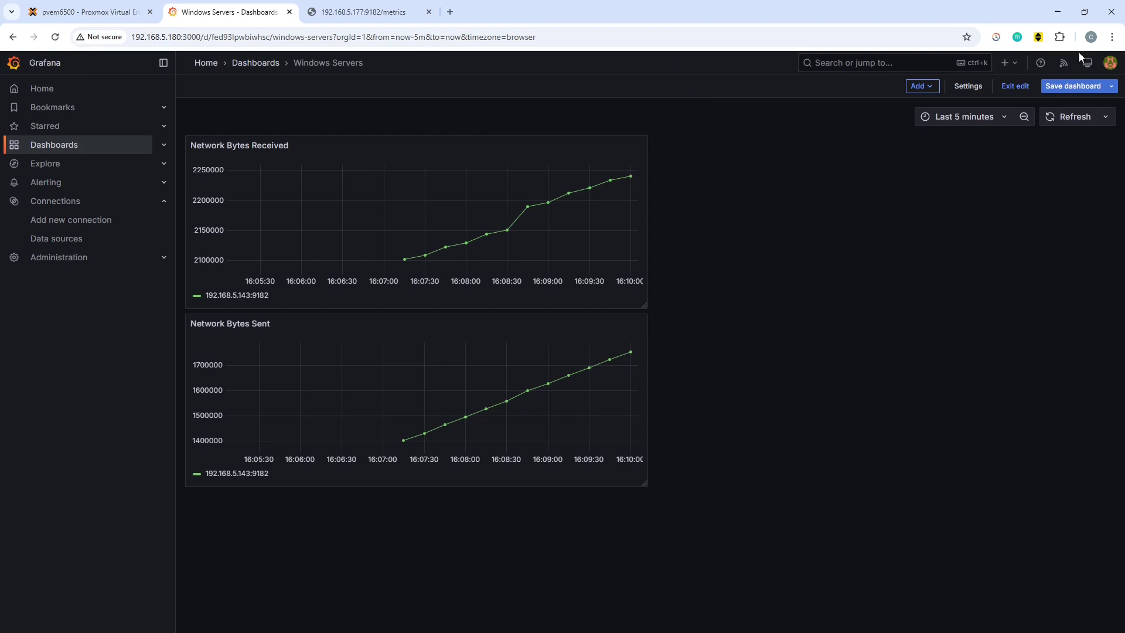
left_click(1073, 86)
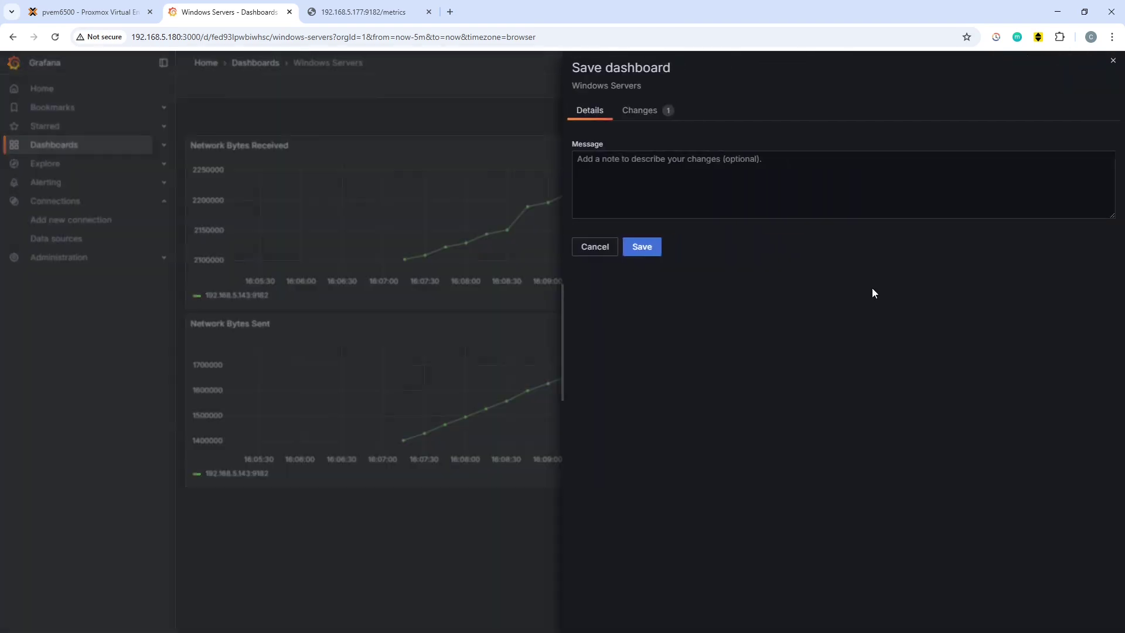
left_click(647, 247)
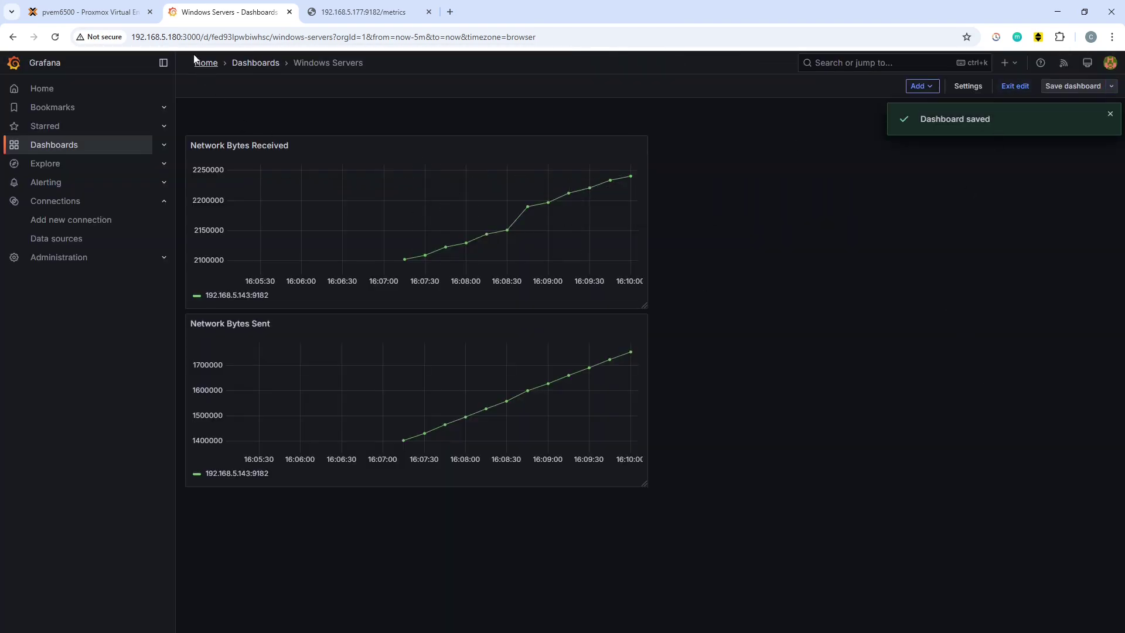
Reload the saved Windows Servers dashboard and refresh its panels to check the network data for 192.168.5.177:9182
left_click(57, 40)
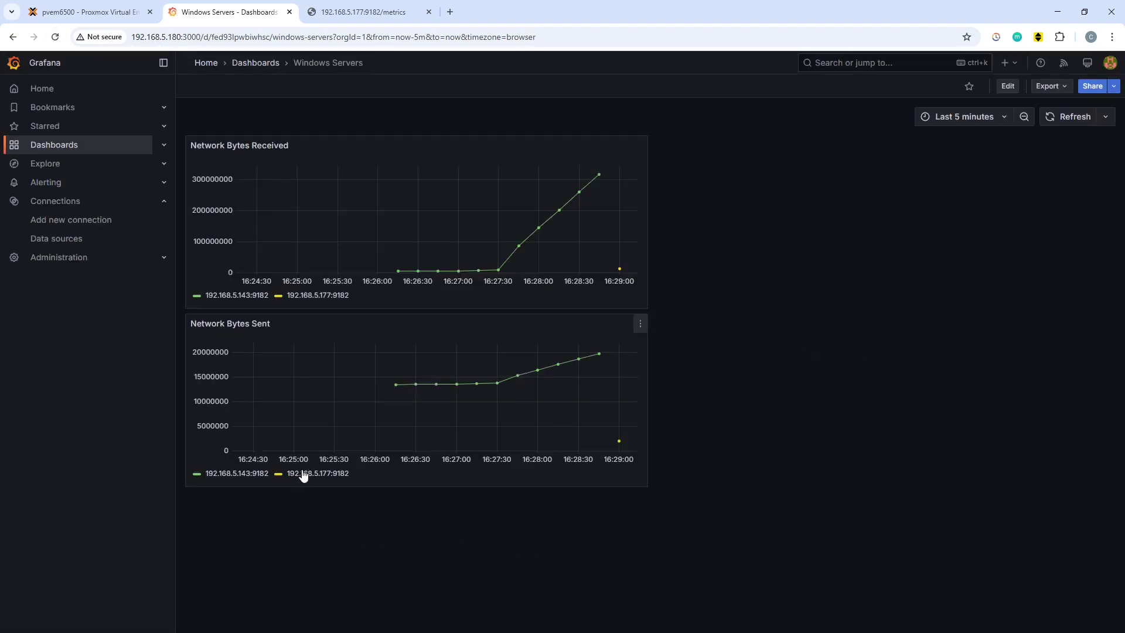
mouse_move(620, 443)
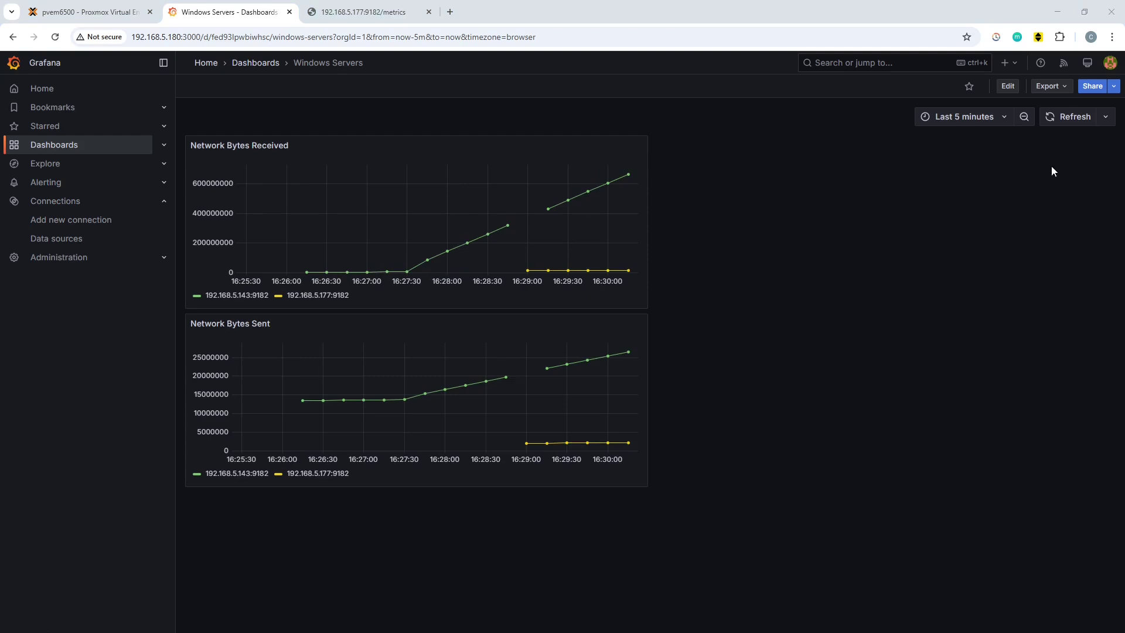
left_click(1075, 116)
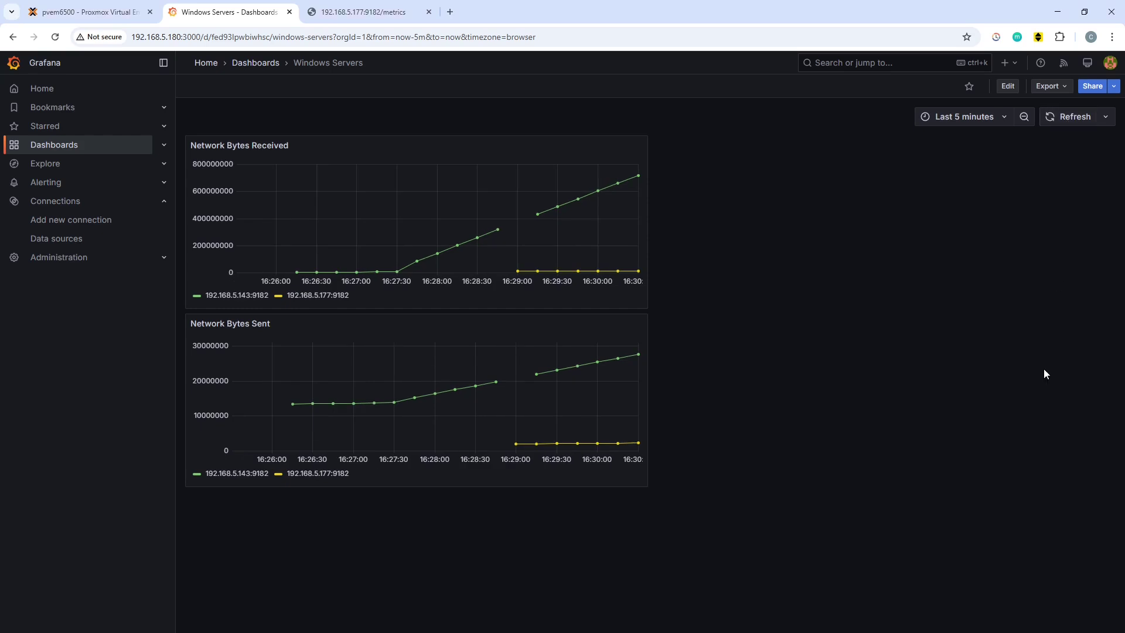